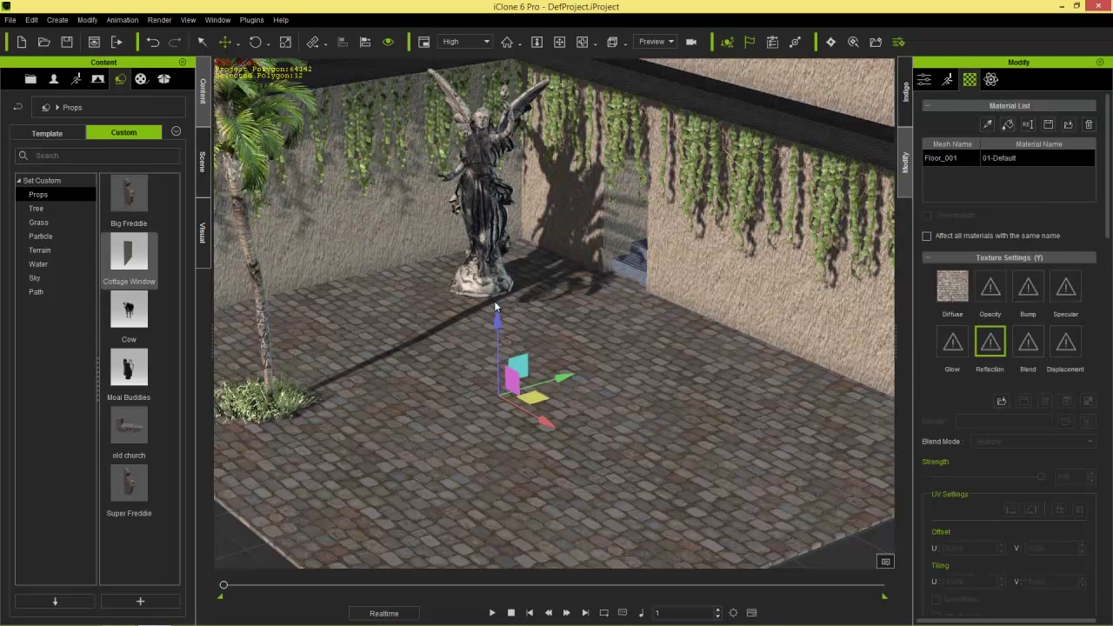
- Load Bitmap2Material2_Normal_0000 from the Ground texture folder into the floor material's Bump channel
middle_drag(621, 413, 646, 403)
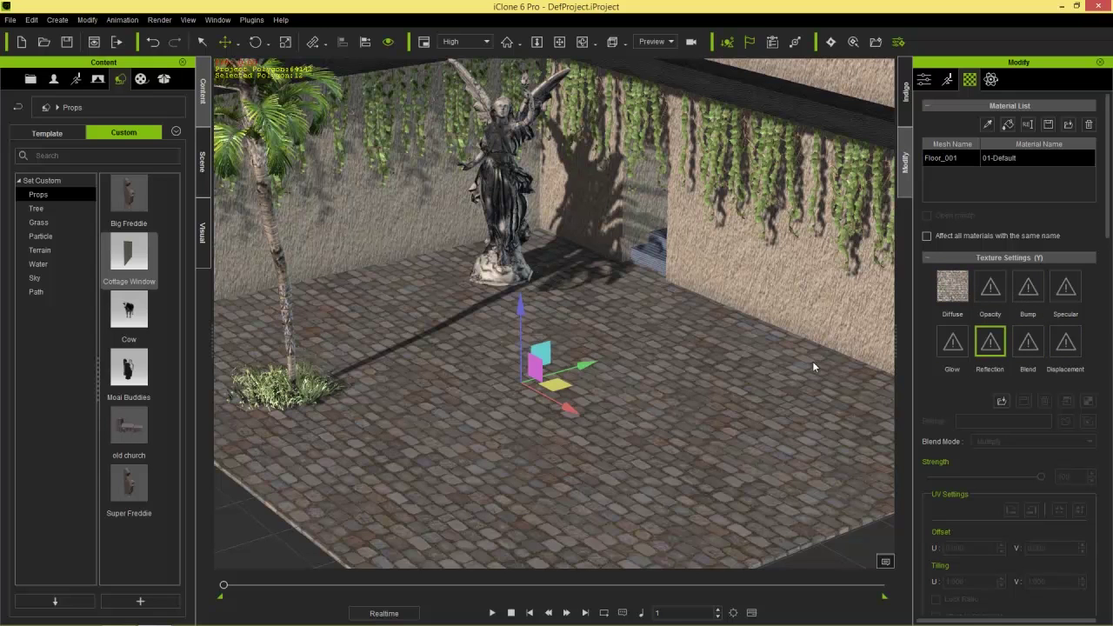
right_drag(669, 468, 644, 391)
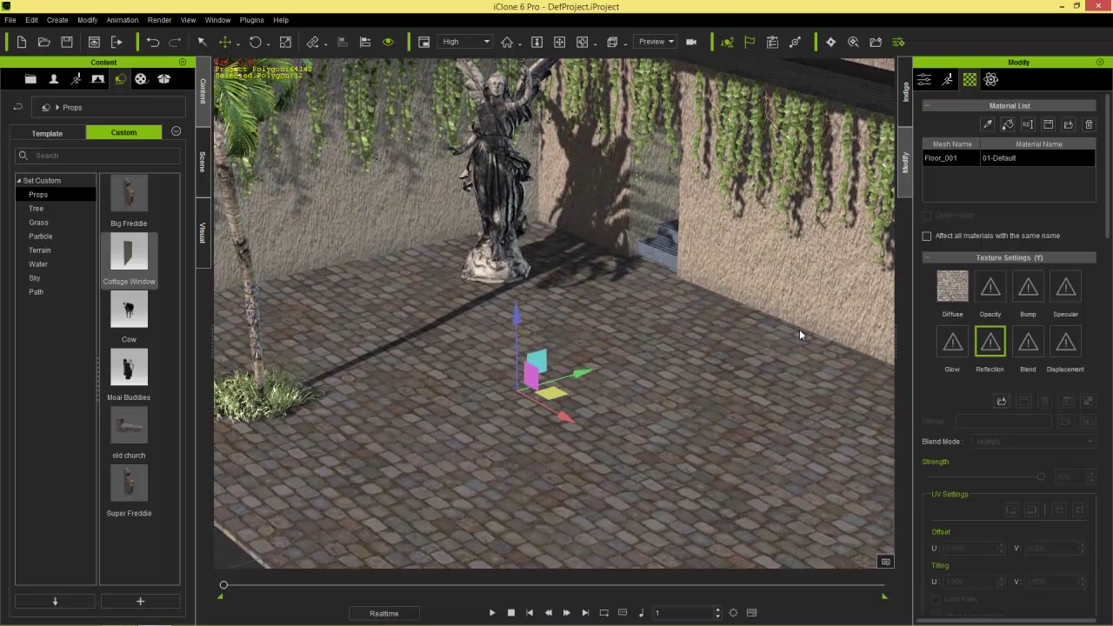
double_click(1035, 293)
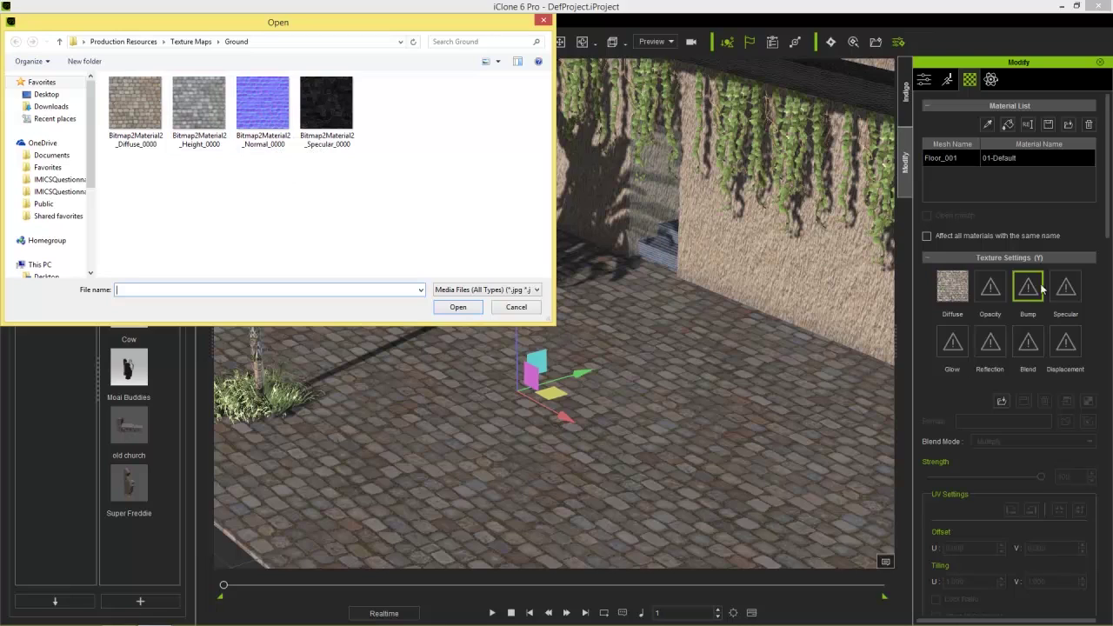
click(277, 114)
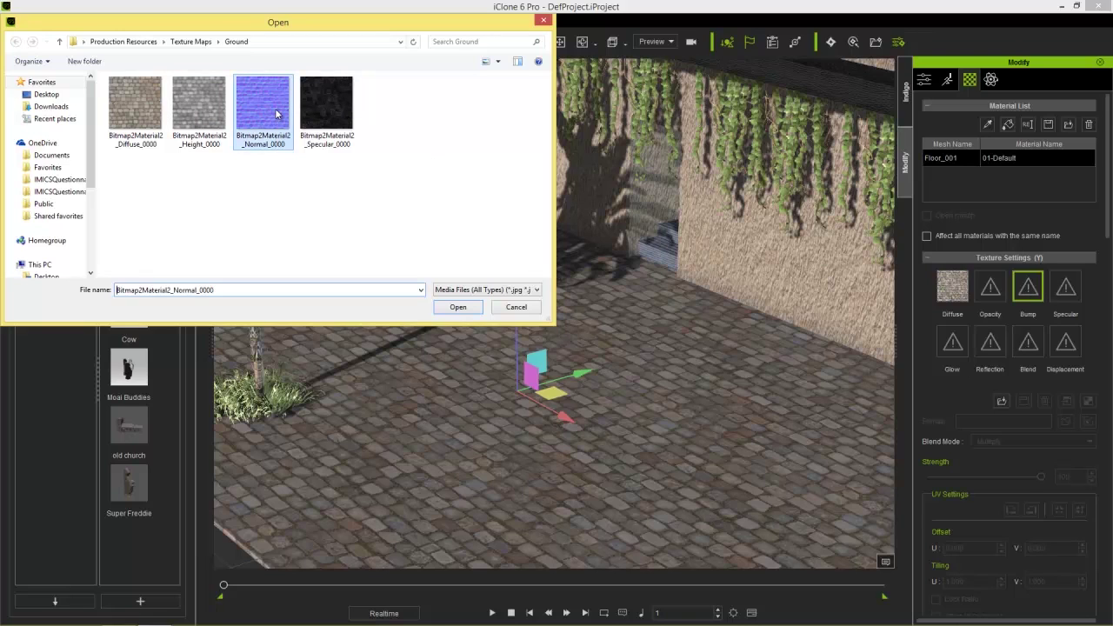
click(458, 308)
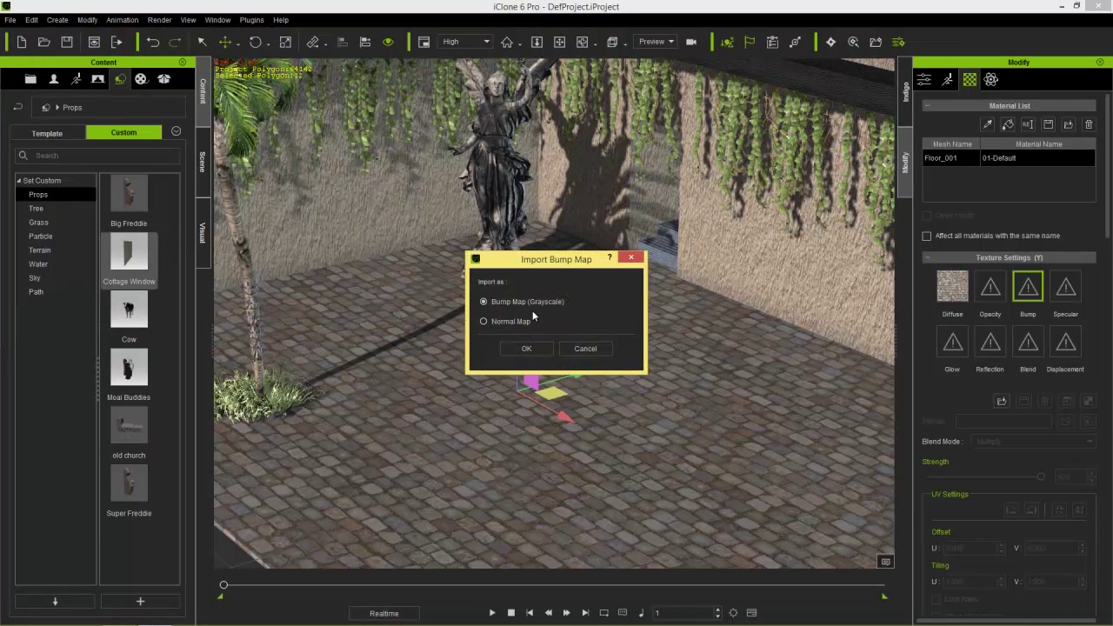
click(541, 350)
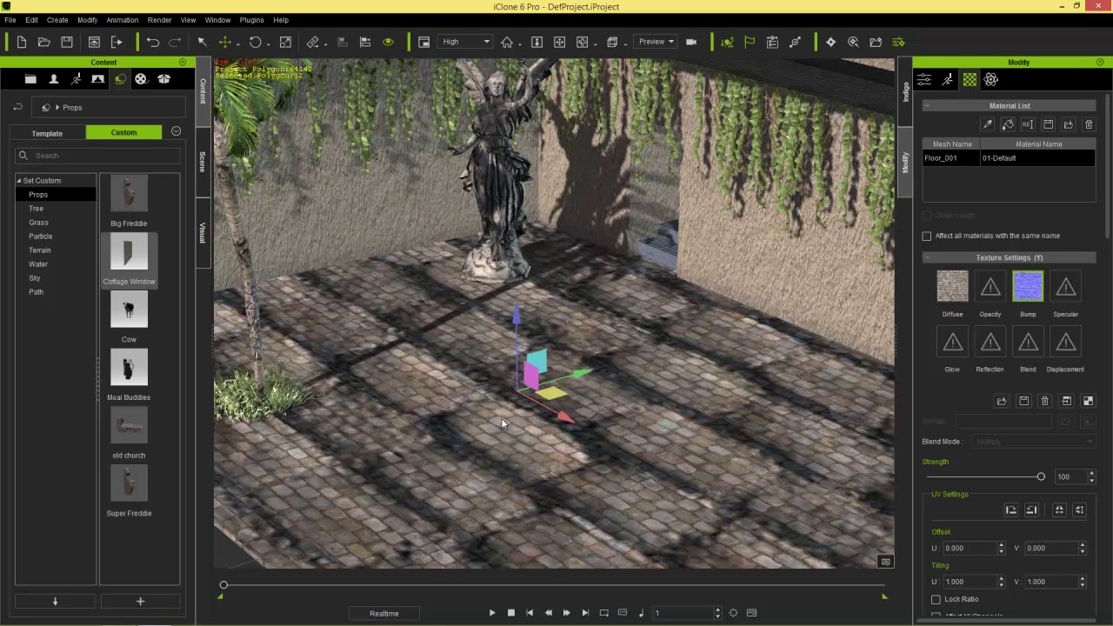
- Set the floor bump map's U and V tiling to 7, keeping its strength at 100
click(952, 287)
click(1027, 286)
middle_drag(632, 430, 639, 348)
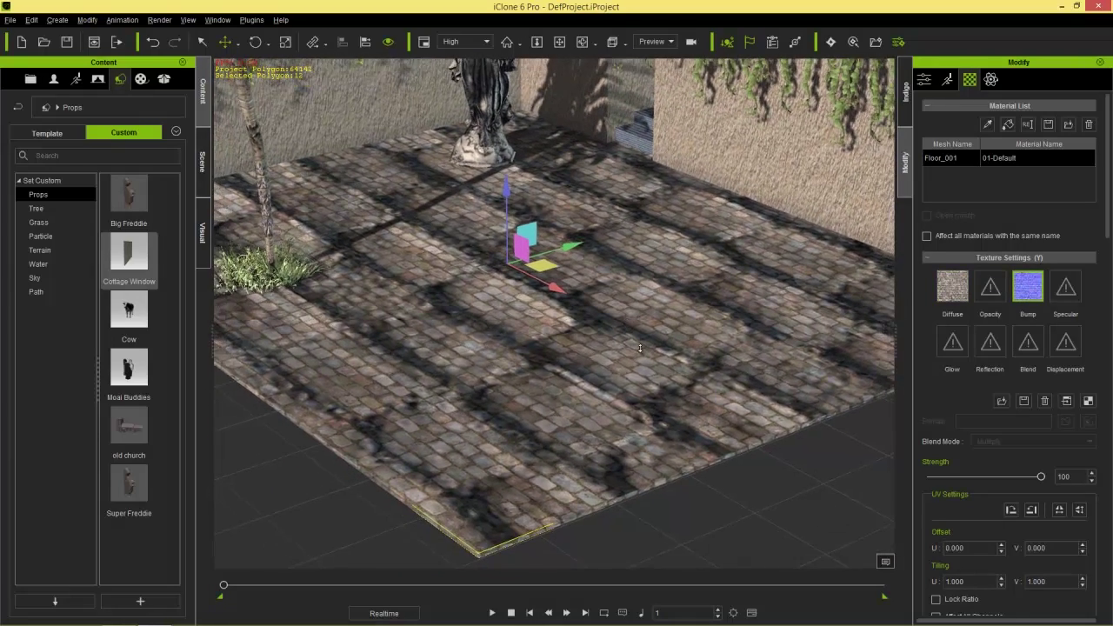
double_click(963, 579)
text(7)
double_click(1051, 581)
text(7)
key(Return)
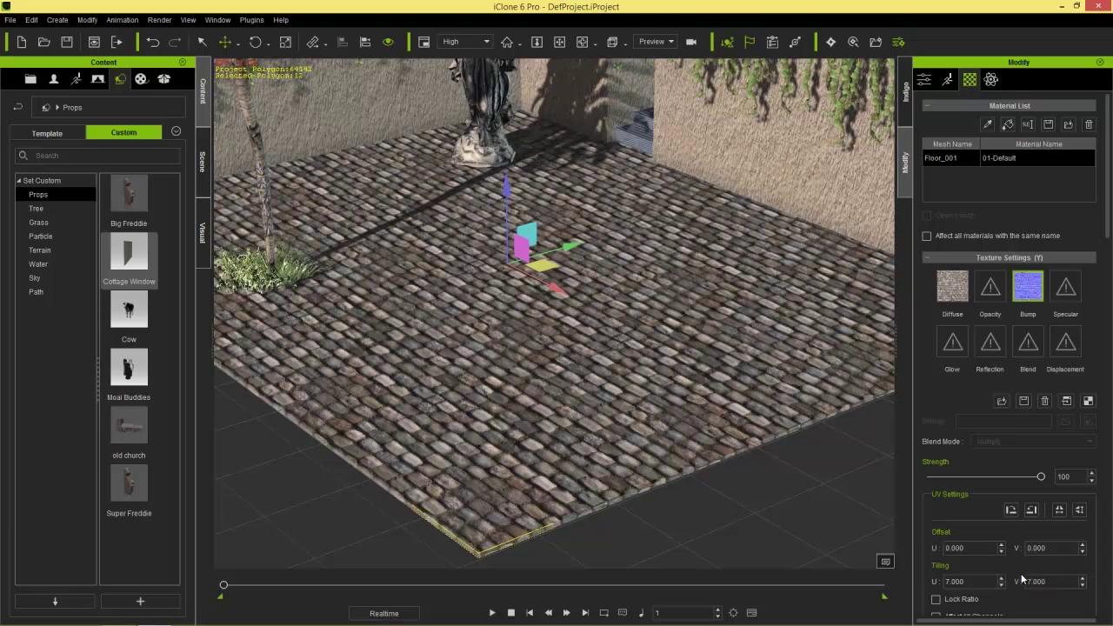
scroll(681, 400, up, 5)
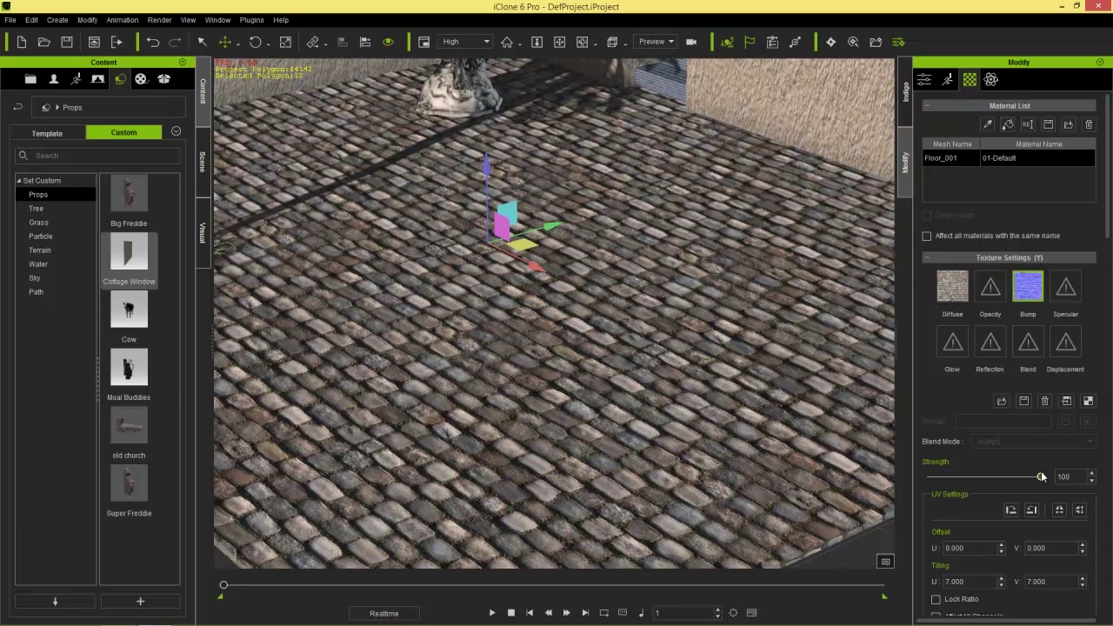
mouse_move(1043, 479)
mouse_down()
mouse_move(928, 483)
mouse_move(1042, 477)
mouse_up()
- Load Bitmap2Material2_Height_0000 into the floor material's Displacement channel, importing it as a grayscale height map
middle_drag(644, 256, 683, 335)
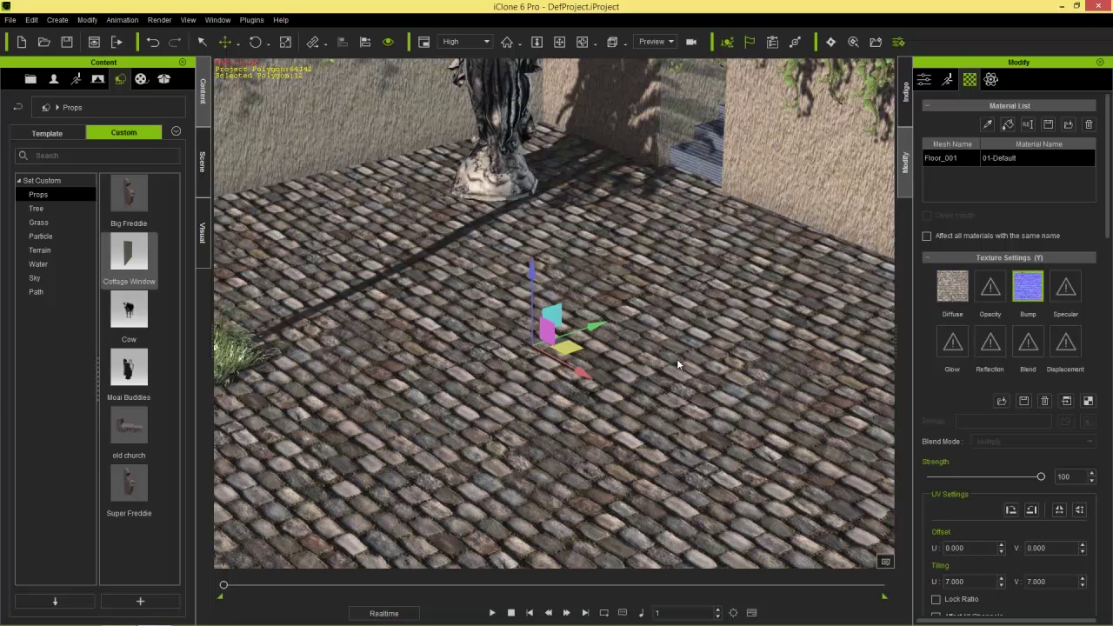
middle_drag(599, 236, 633, 298)
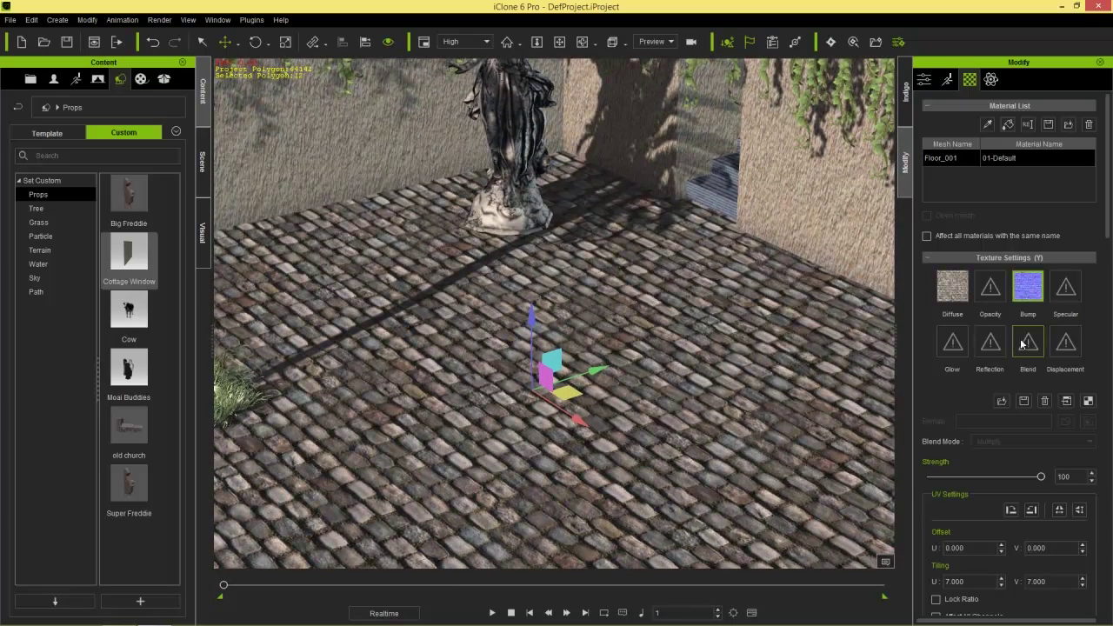
double_click(1070, 344)
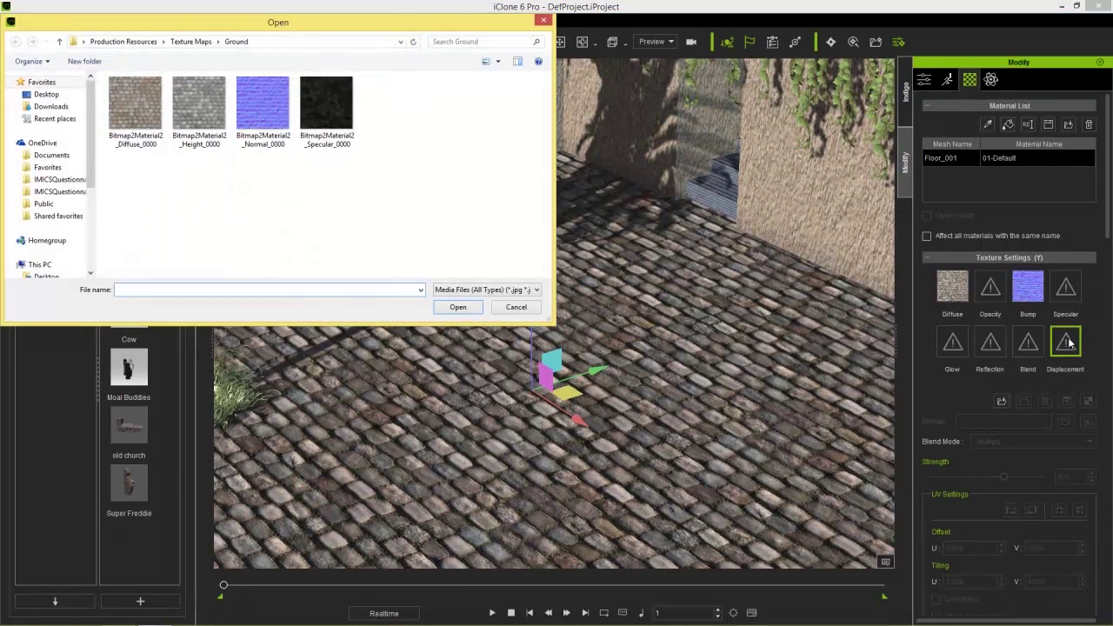
double_click(199, 100)
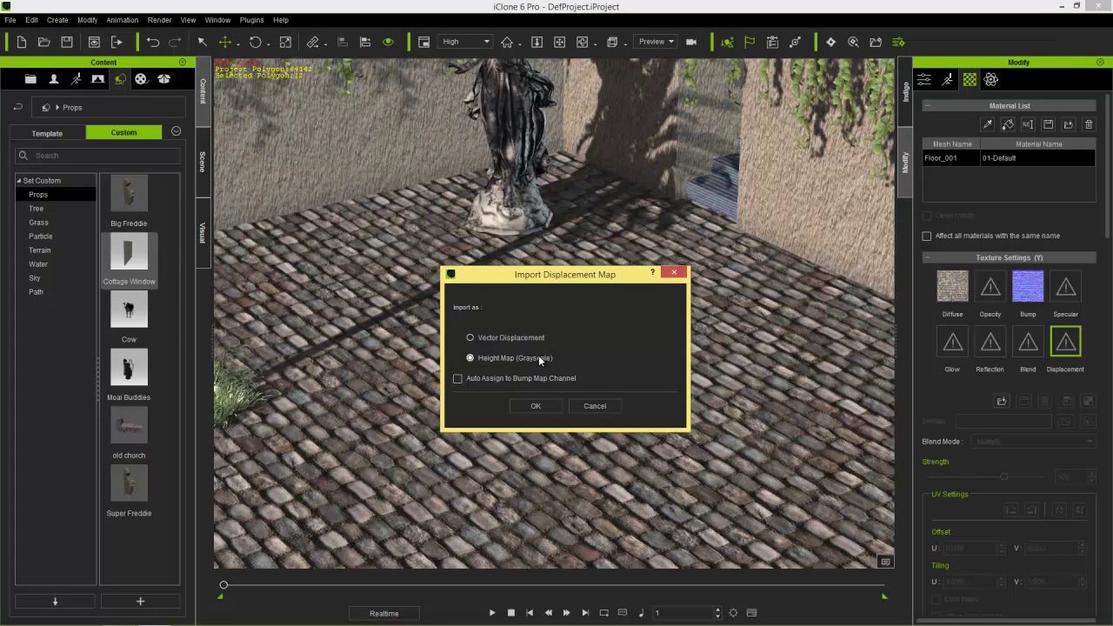
click(538, 406)
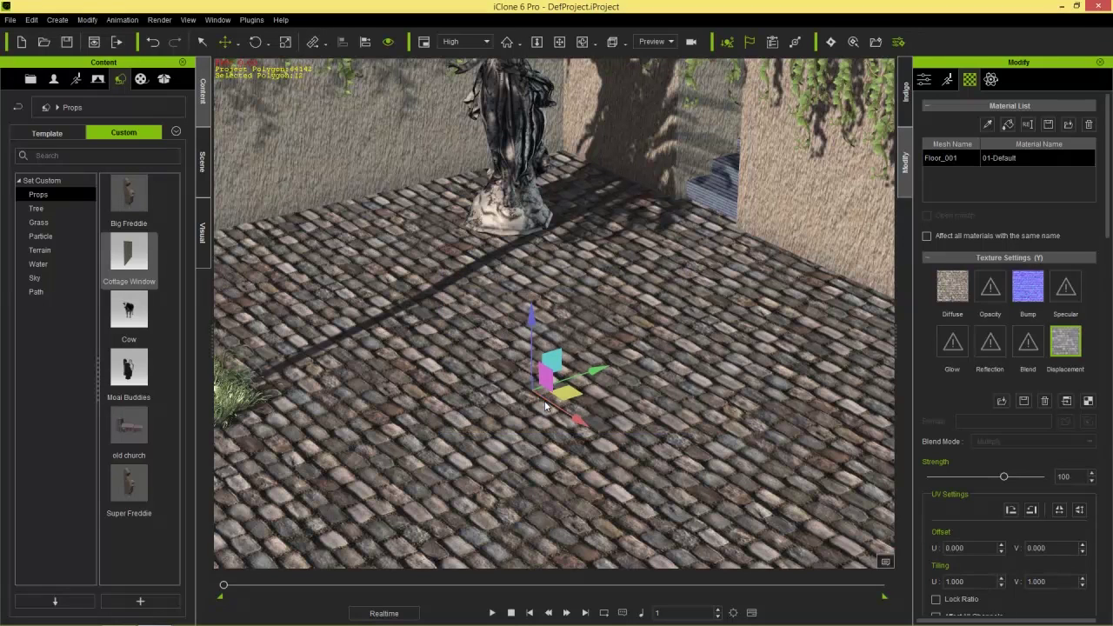
- Set the floor material's displacement strength to 146 and check the cobblestones' relief from several angles
right_drag(647, 513, 629, 404)
drag(1004, 477, 1023, 507)
right_drag(661, 382, 626, 348)
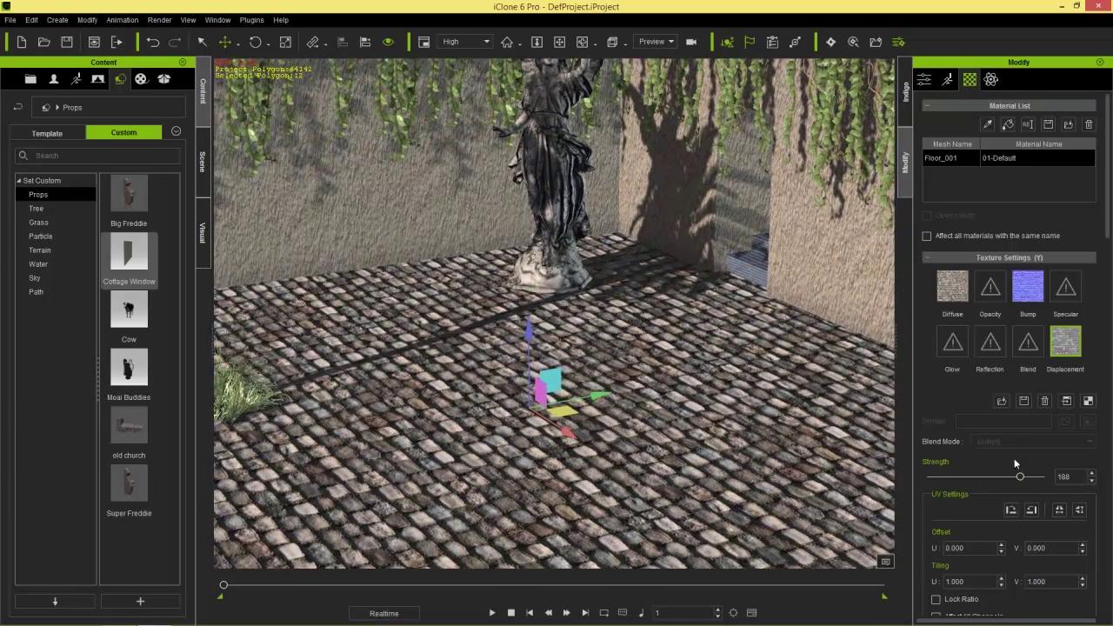
drag(1020, 480, 1012, 480)
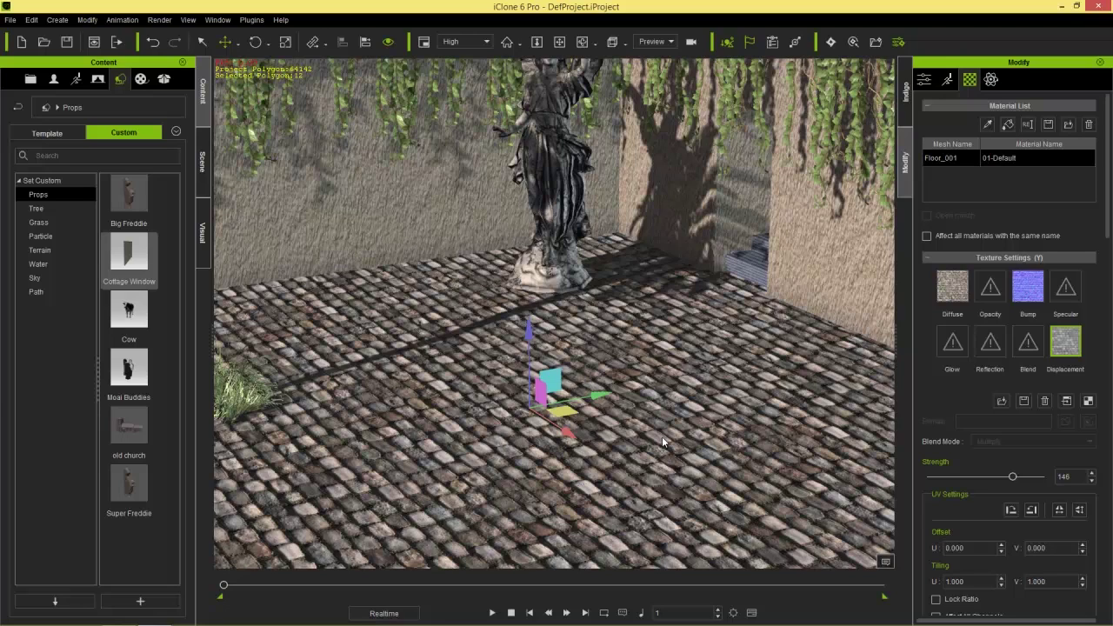
middle_drag(622, 488, 602, 437)
mouse_move(602, 438)
right_down()
mouse_move(696, 439)
mouse_move(591, 441)
right_up()
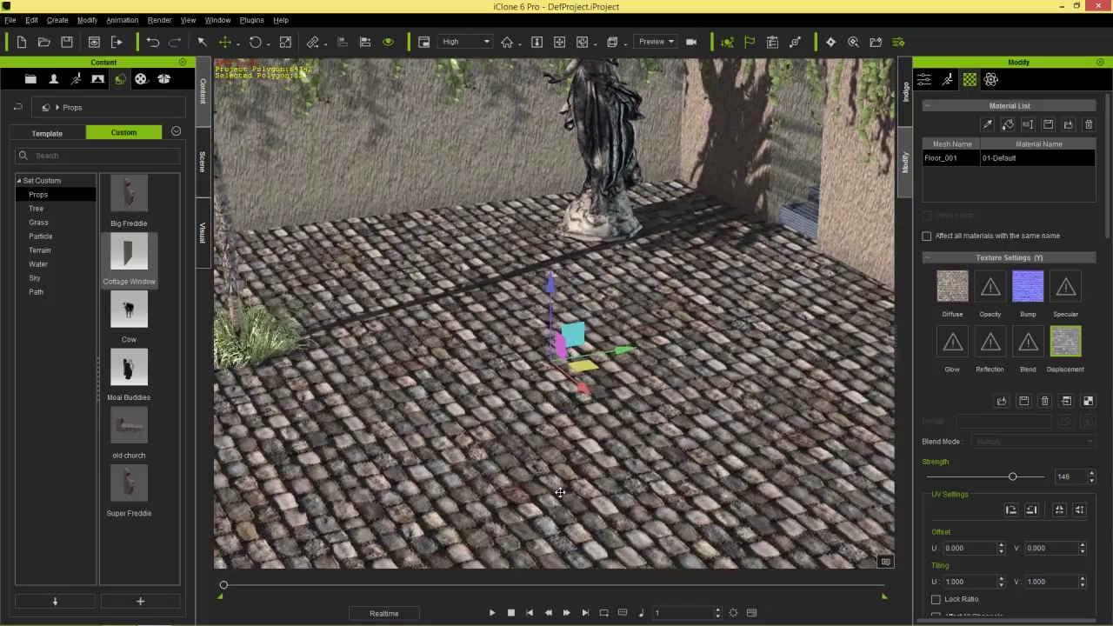
middle_drag(591, 441, 572, 467)
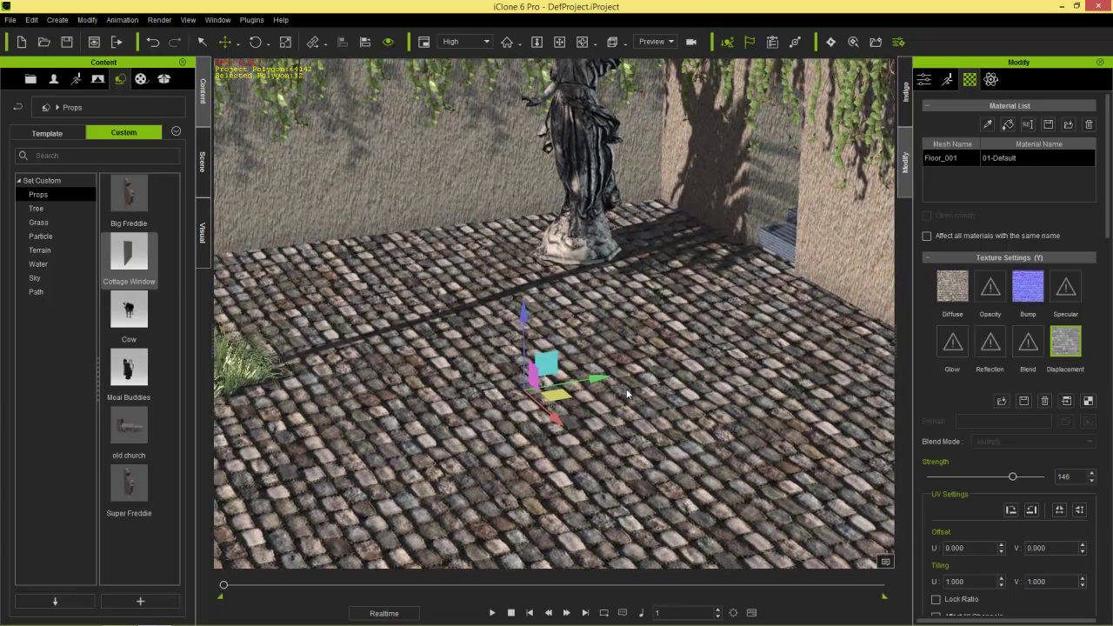
right_drag(628, 349, 682, 402)
middle_drag(700, 260, 636, 320)
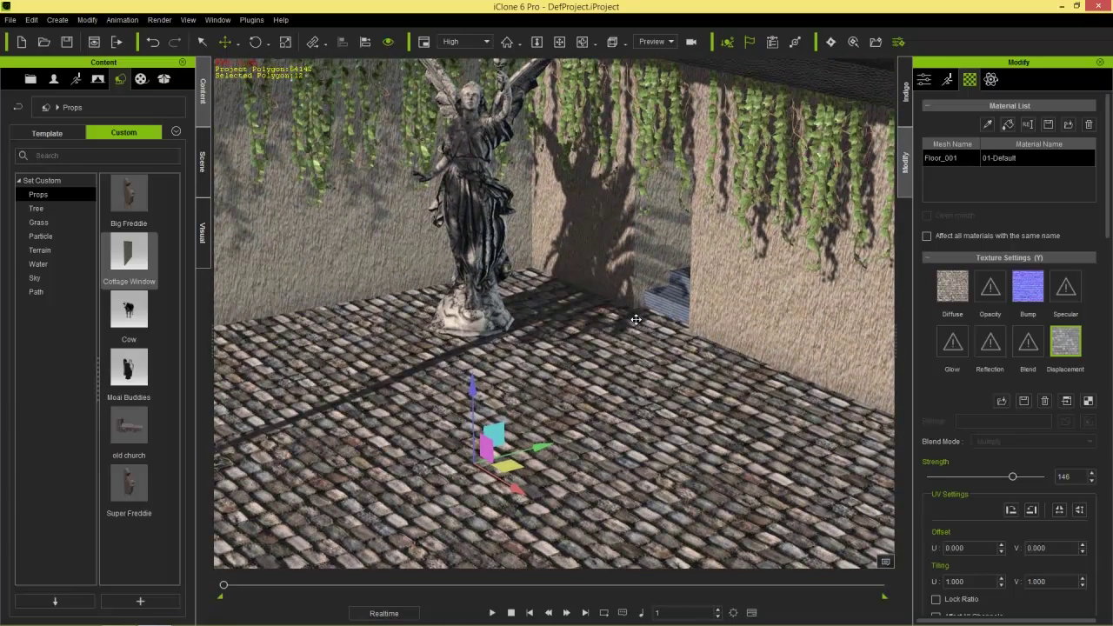
- Add the Flag1 prop from the gray cloth templates in Physics Props to the scene near the doorway steps
scroll(686, 285, up, 3)
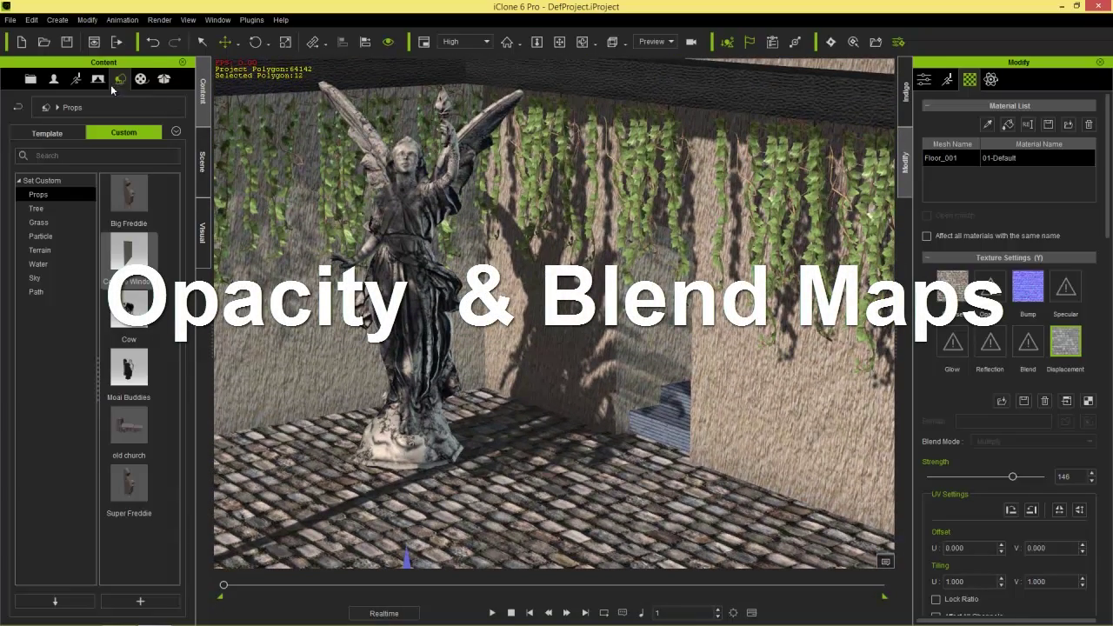
click(47, 133)
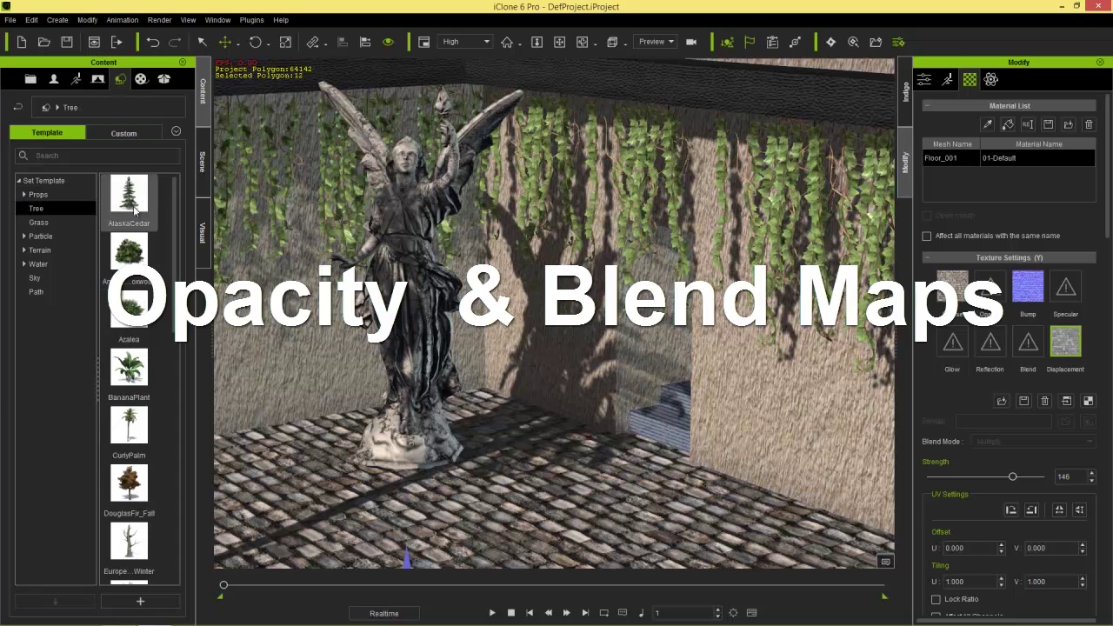
double_click(38, 194)
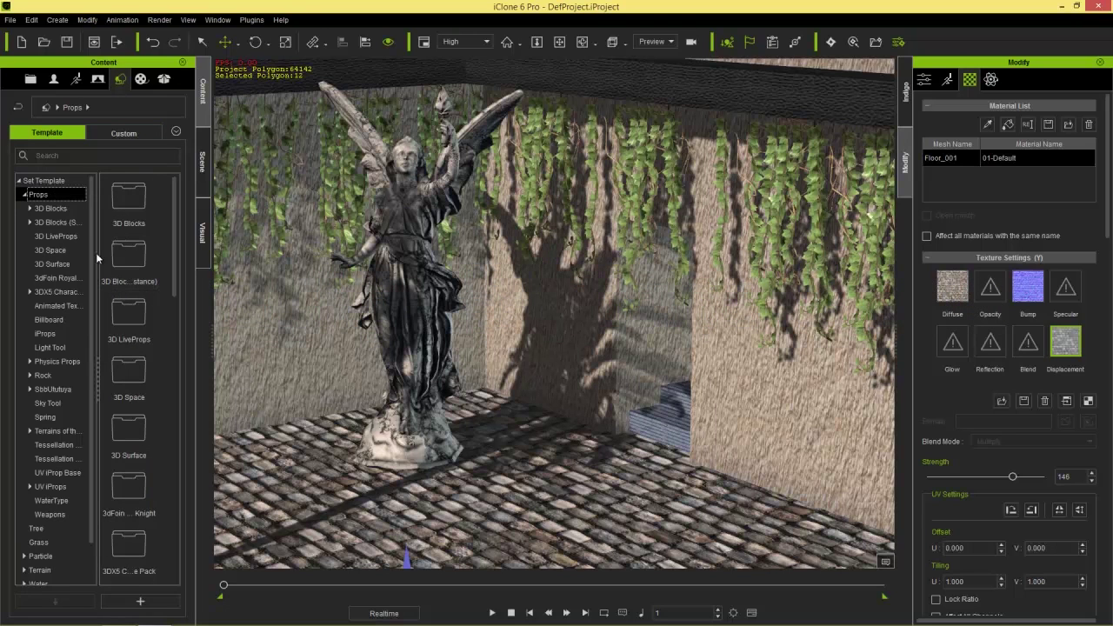
scroll(83, 313, down, 1)
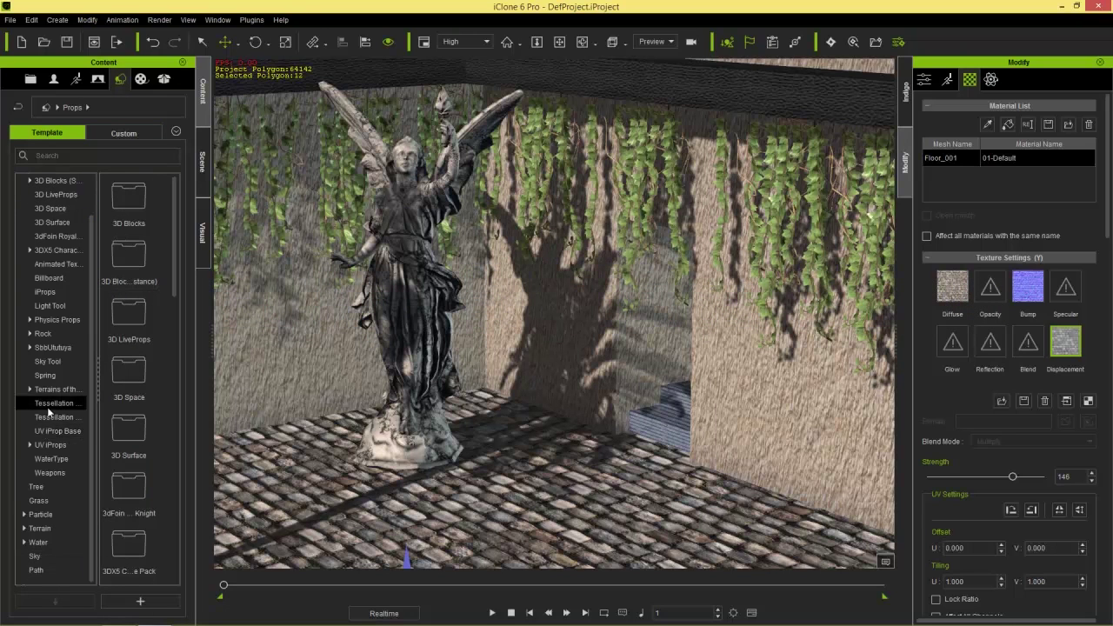
double_click(52, 321)
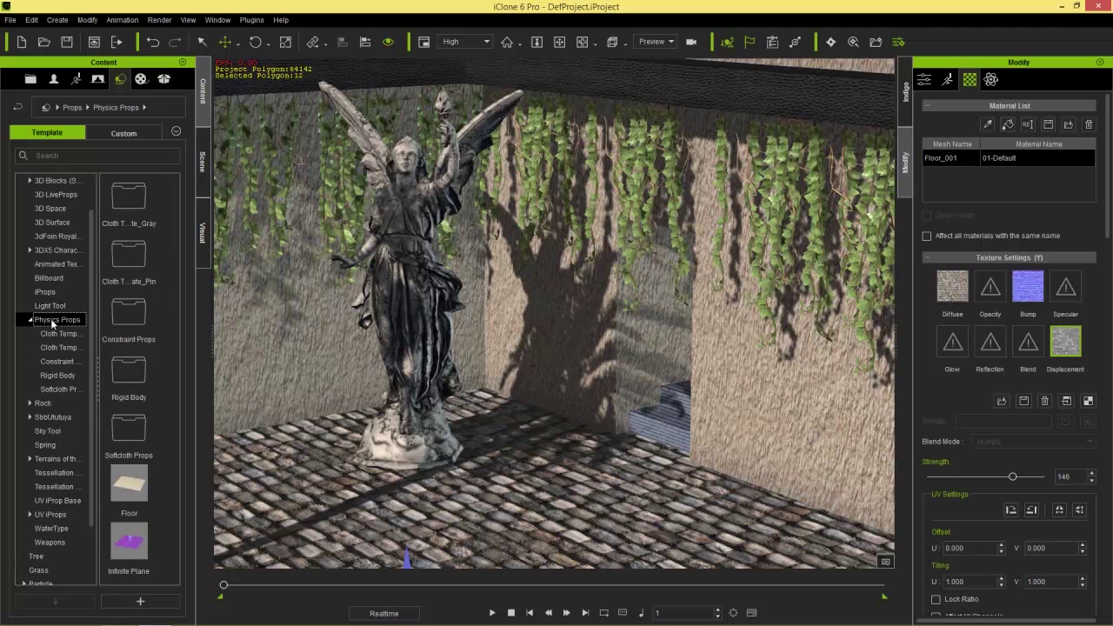
click(58, 335)
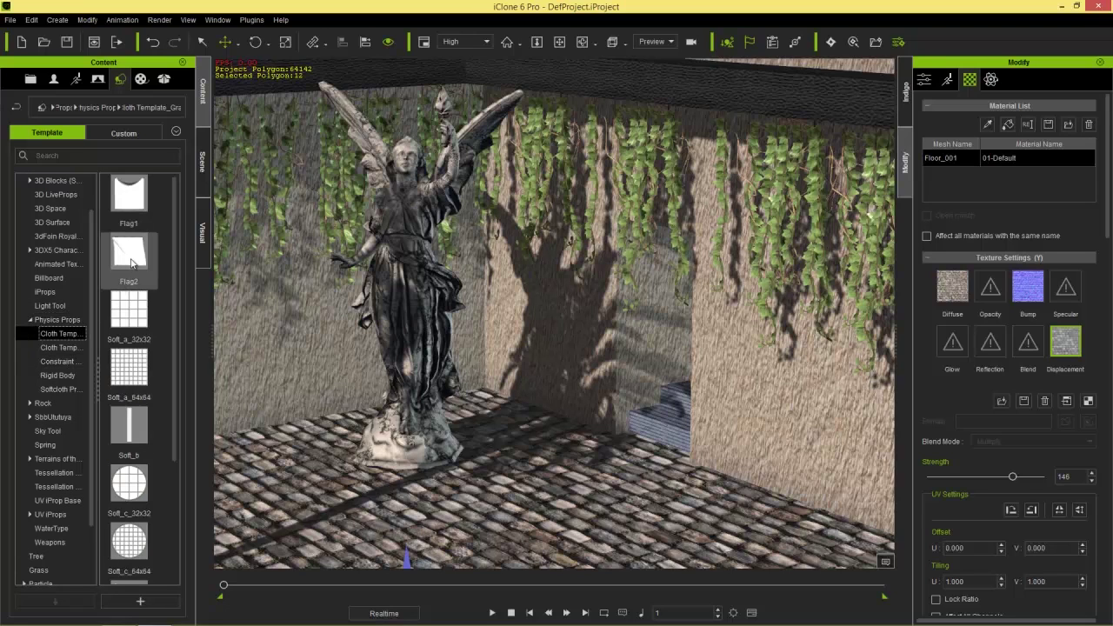
drag(129, 199, 661, 448)
scroll(609, 417, up, 5)
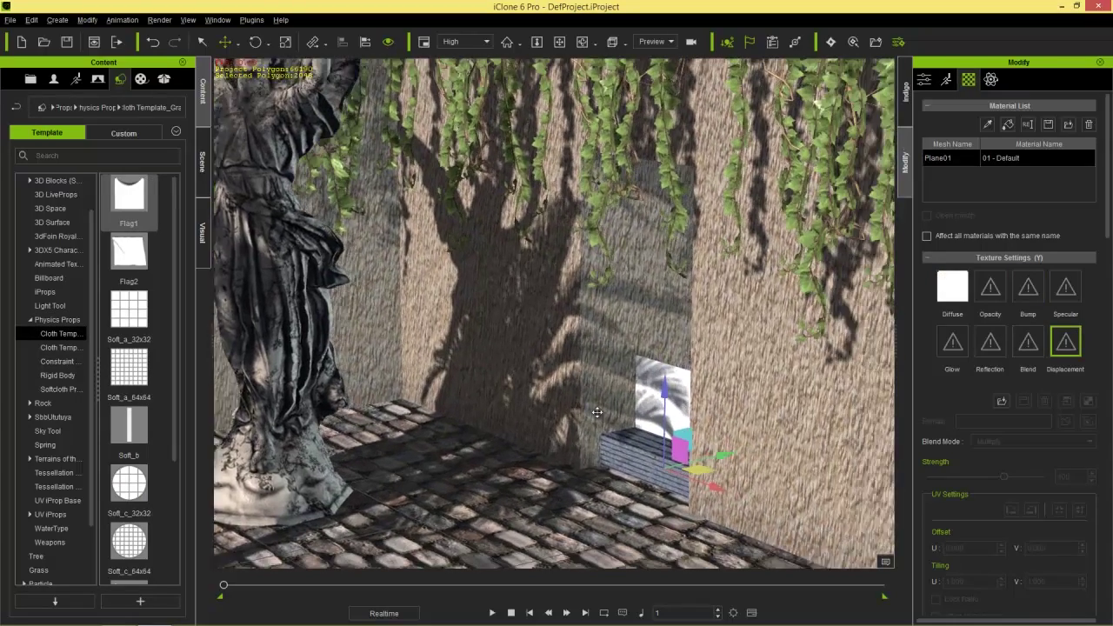
- Move the flag into the doorway and raise it above the steps, centred between the side walls
middle_drag(597, 412, 561, 414)
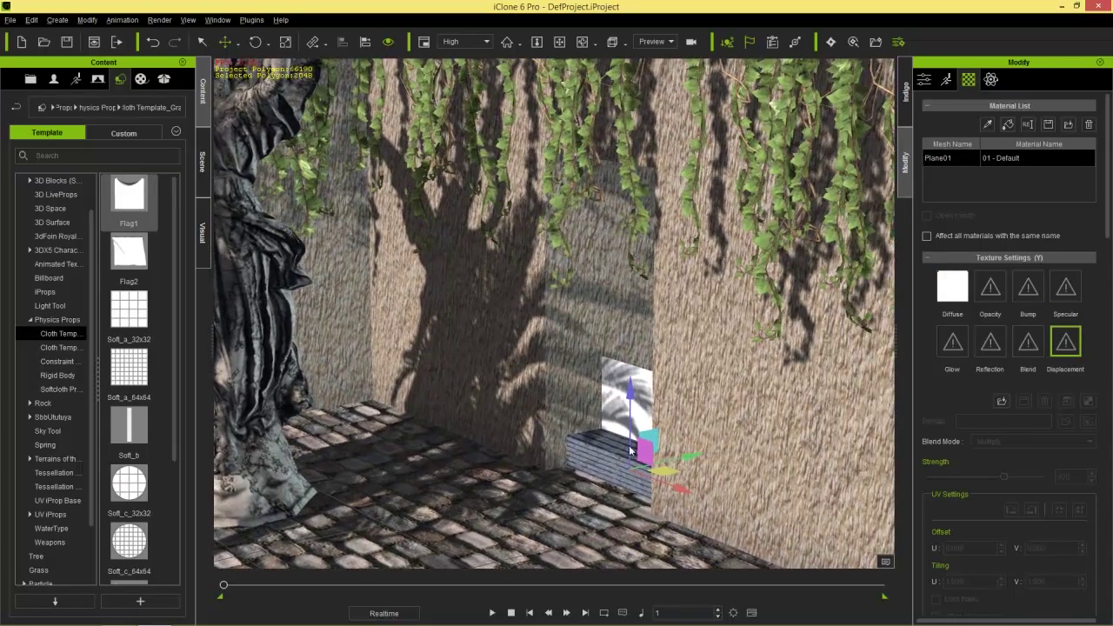
drag(694, 455, 653, 478)
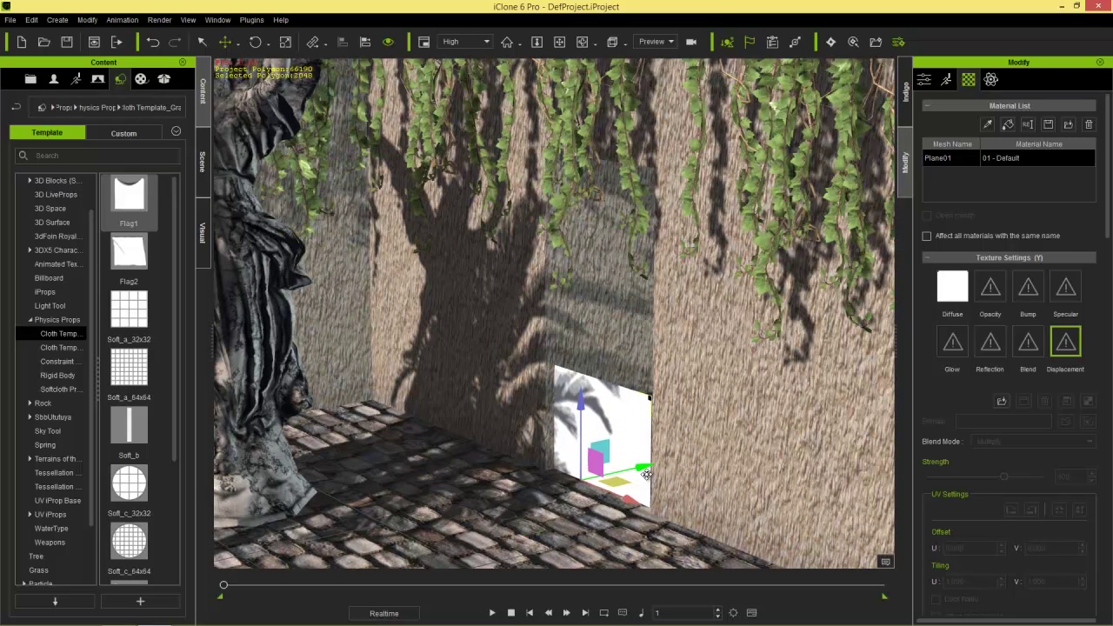
drag(646, 477, 569, 193)
right_drag(552, 329, 603, 340)
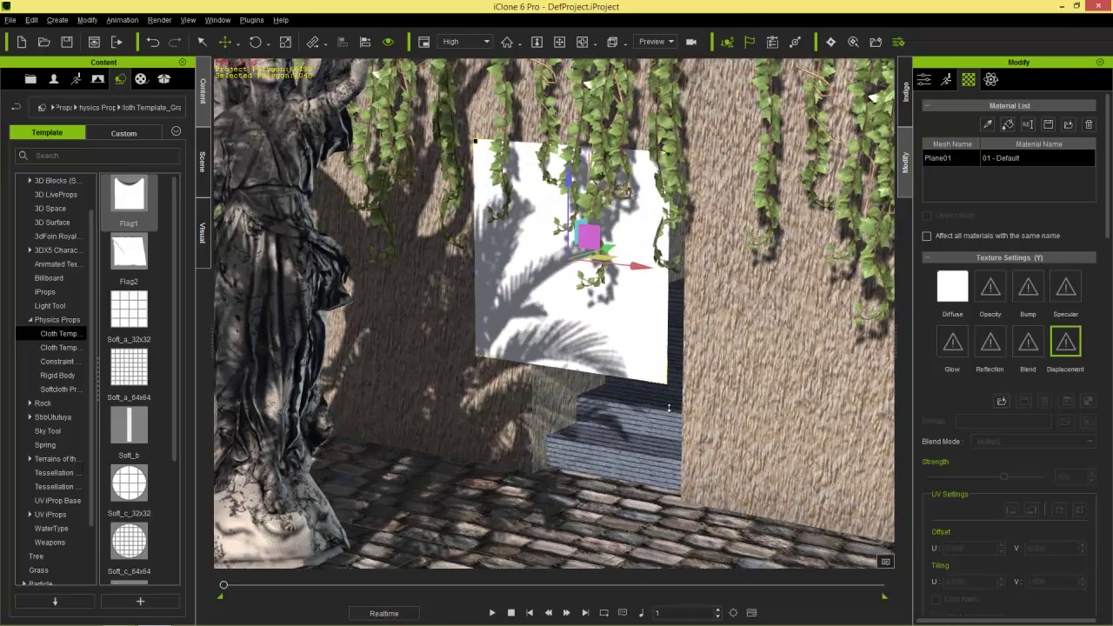
scroll(604, 340, up, 4)
middle_drag(604, 341, 543, 402)
right_drag(544, 402, 567, 398)
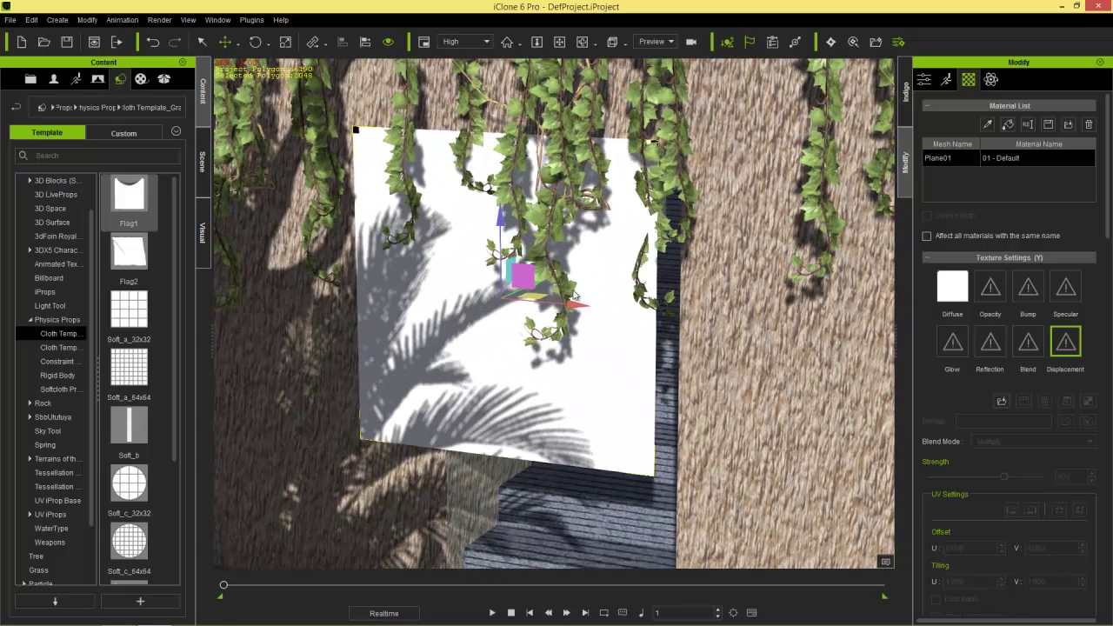
drag(574, 318, 640, 319)
- Scale the flag slightly narrower along its X axis to match the doorway's width
right_drag(653, 320, 666, 357)
key(r)
drag(640, 306, 611, 324)
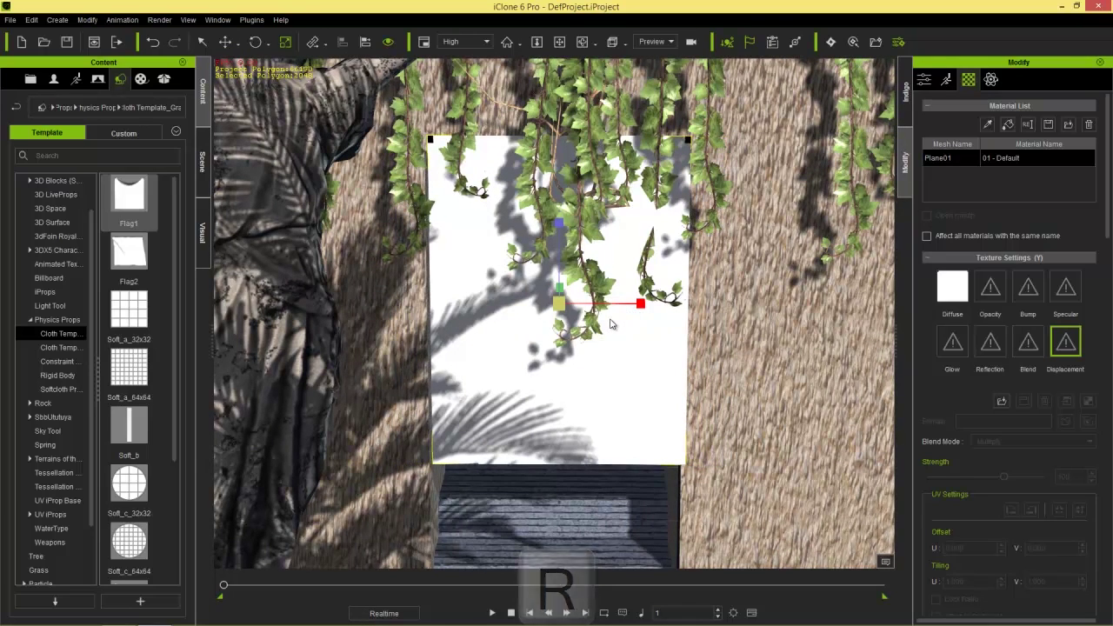
key(w)
key(w)
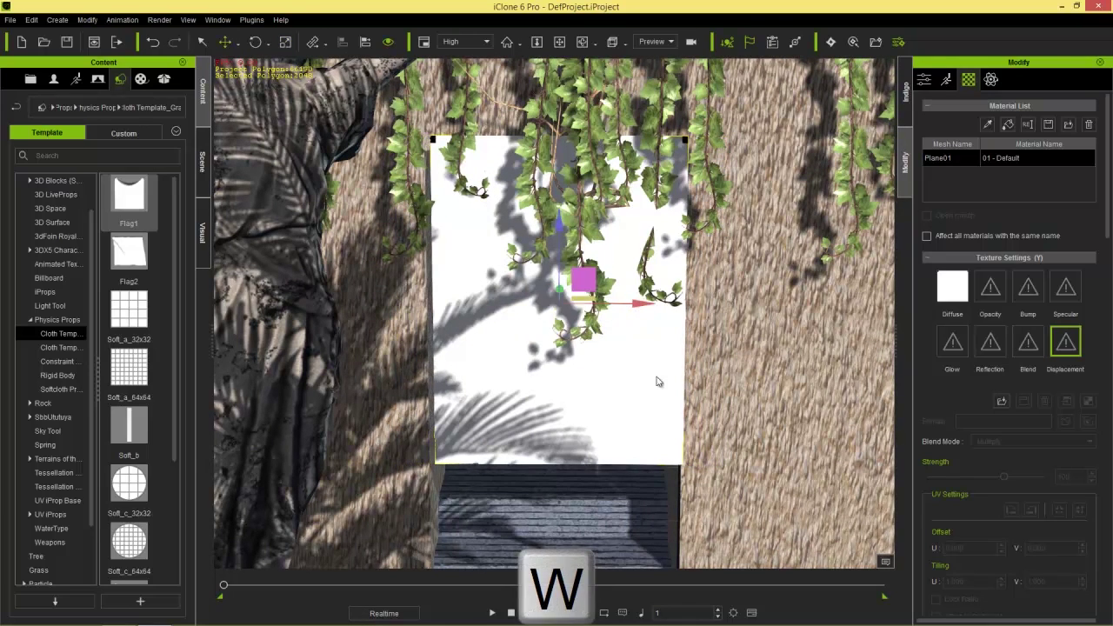
- Shift the flag deeper into the doorway opening and play the animation to test its cloth physics
drag(644, 306, 642, 306)
right_drag(642, 306, 614, 294)
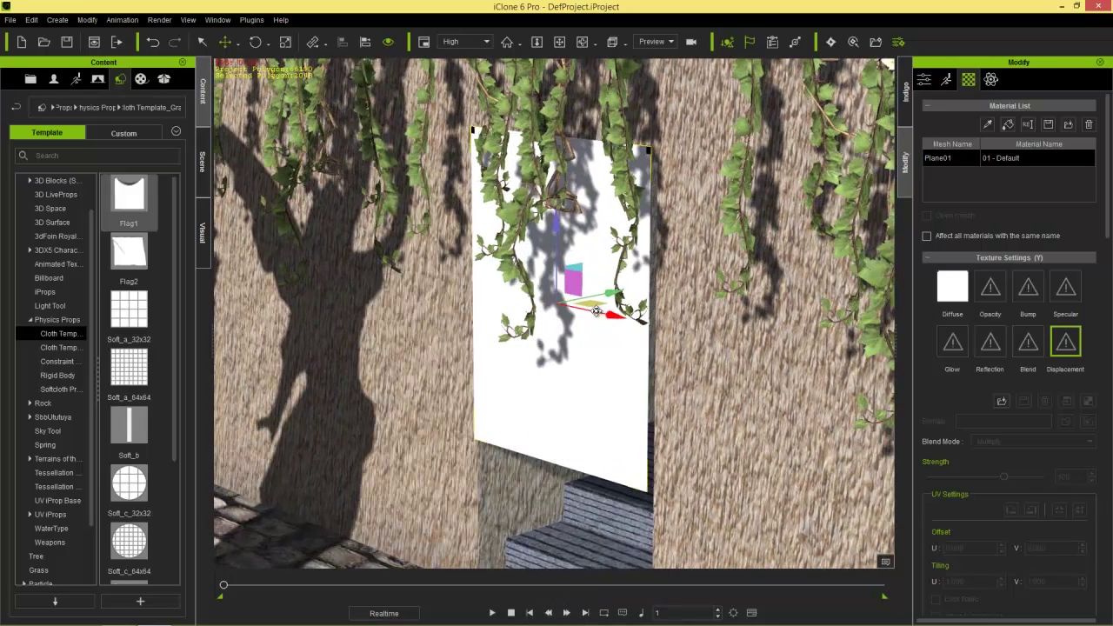
drag(614, 294, 632, 304)
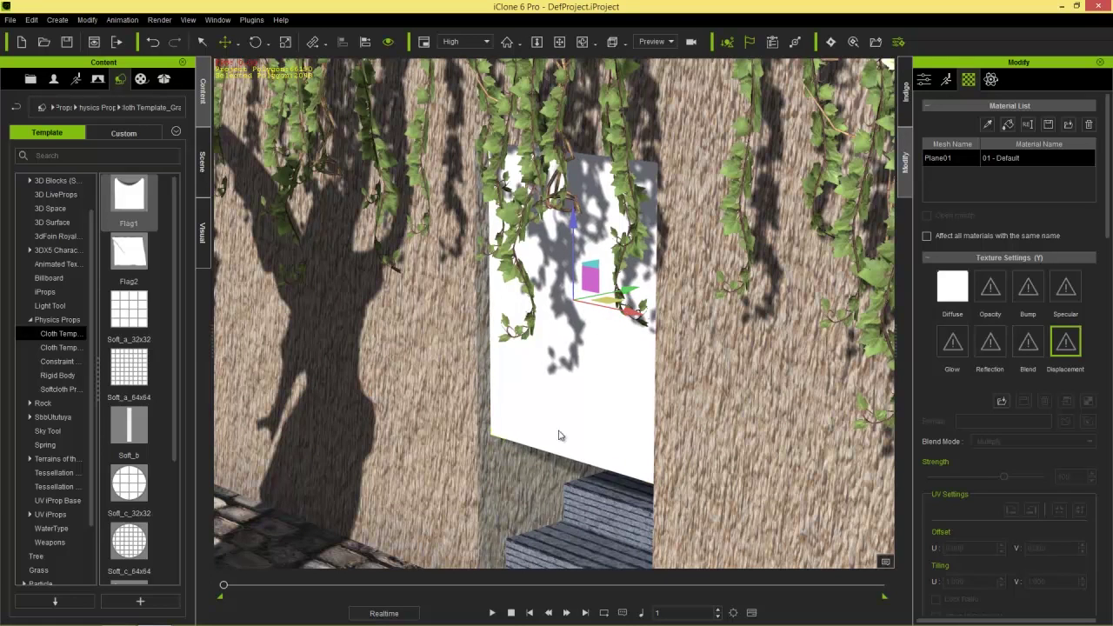
click(491, 612)
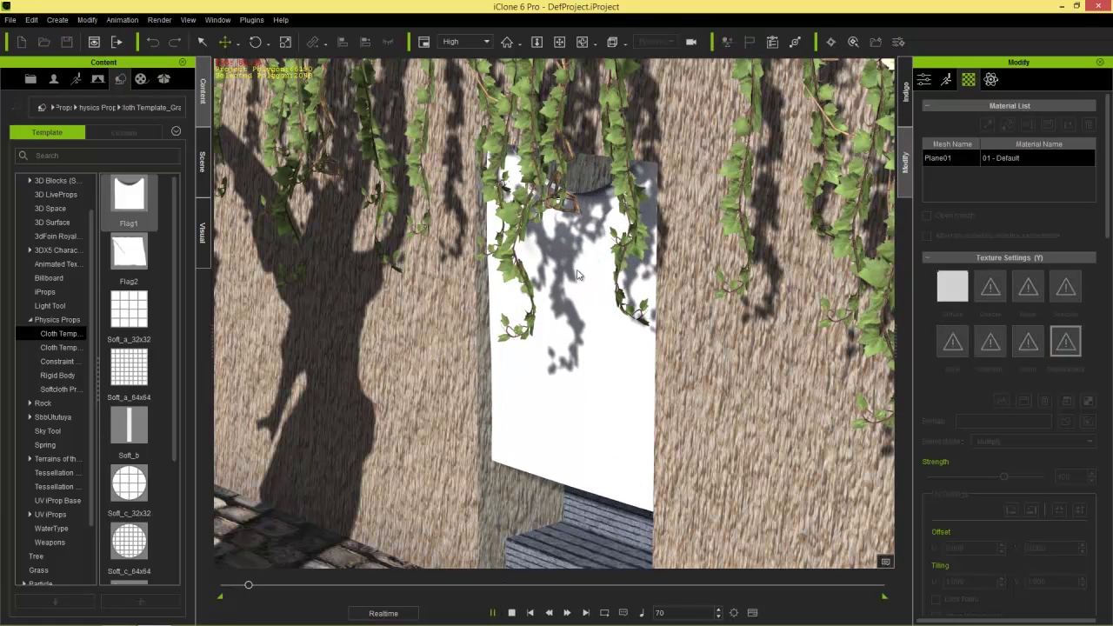
- Stop the playback and load the TilesZellige0060_3_L image as the flag's diffuse texture
click(511, 613)
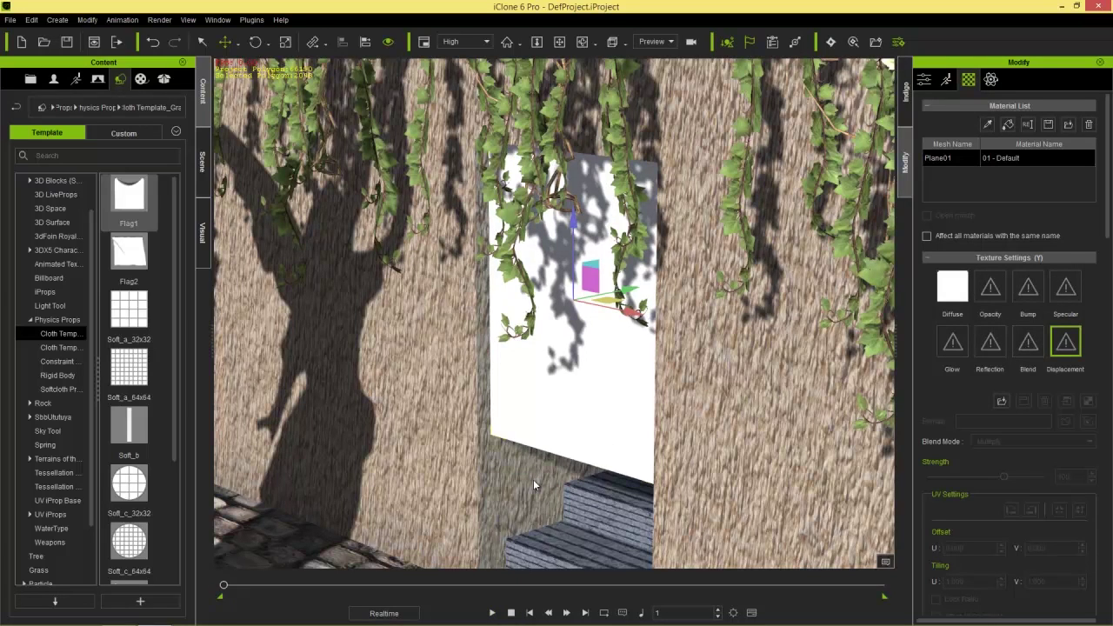
right_drag(490, 412, 526, 414)
middle_drag(525, 413, 454, 429)
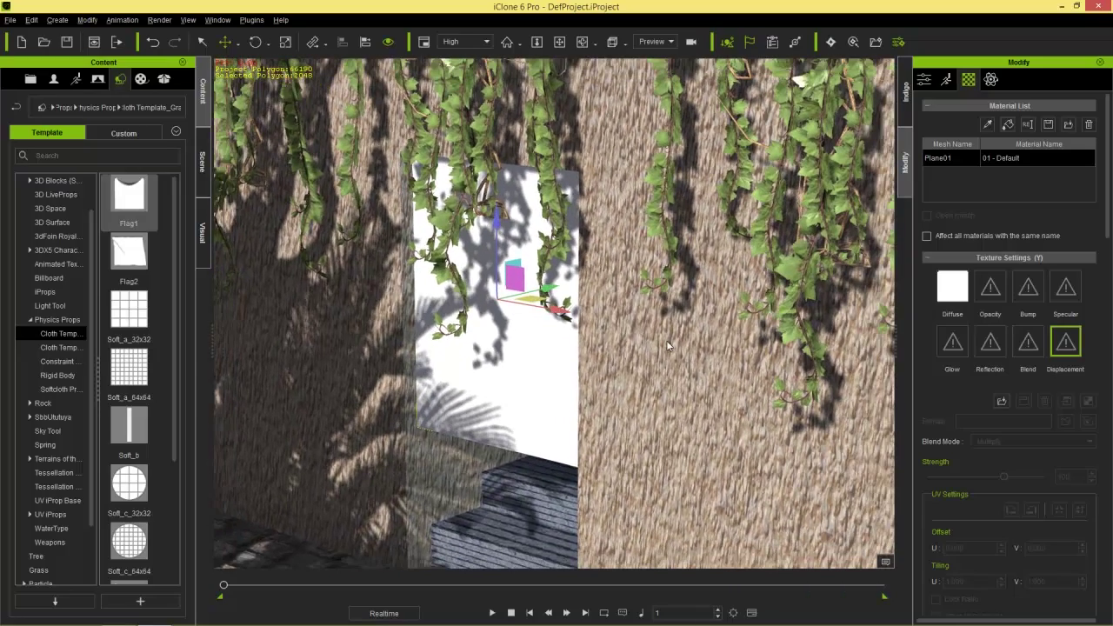
double_click(953, 287)
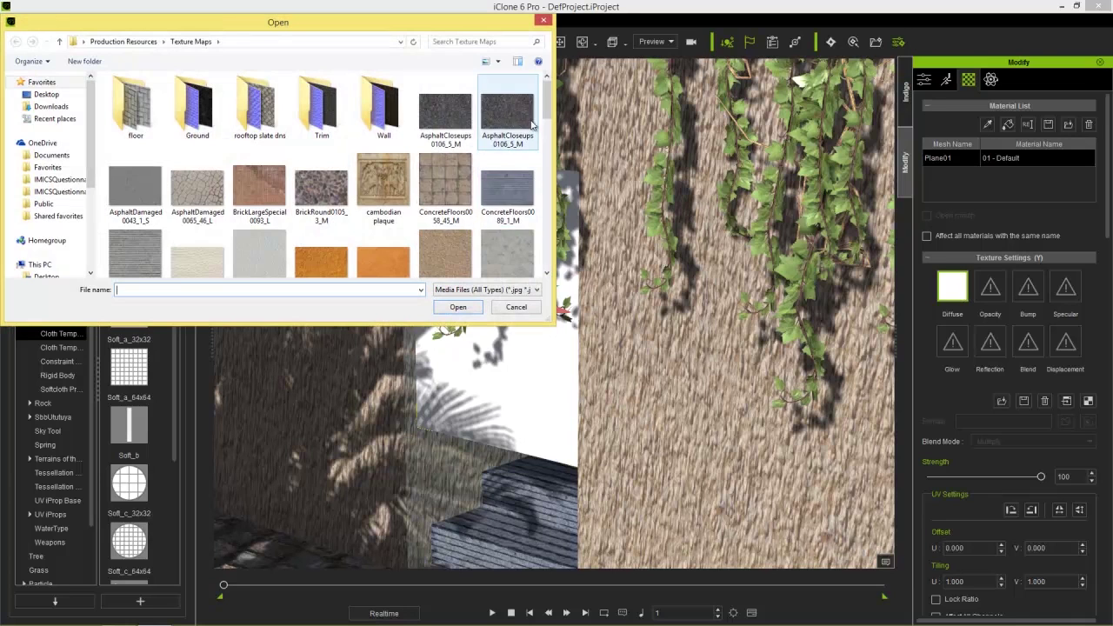
drag(547, 106, 555, 264)
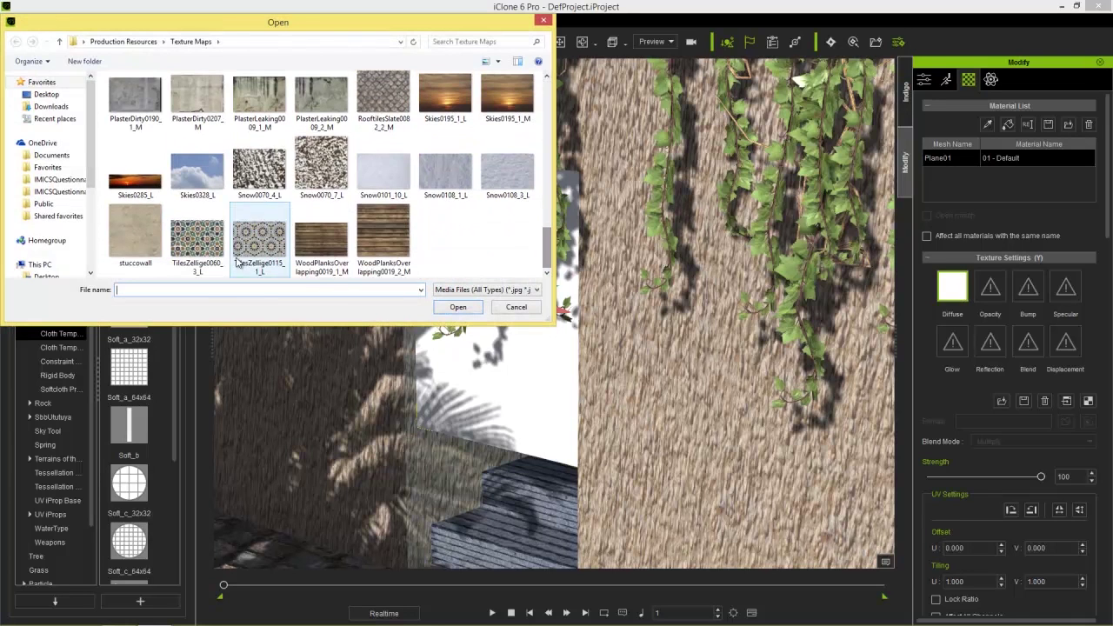
double_click(200, 237)
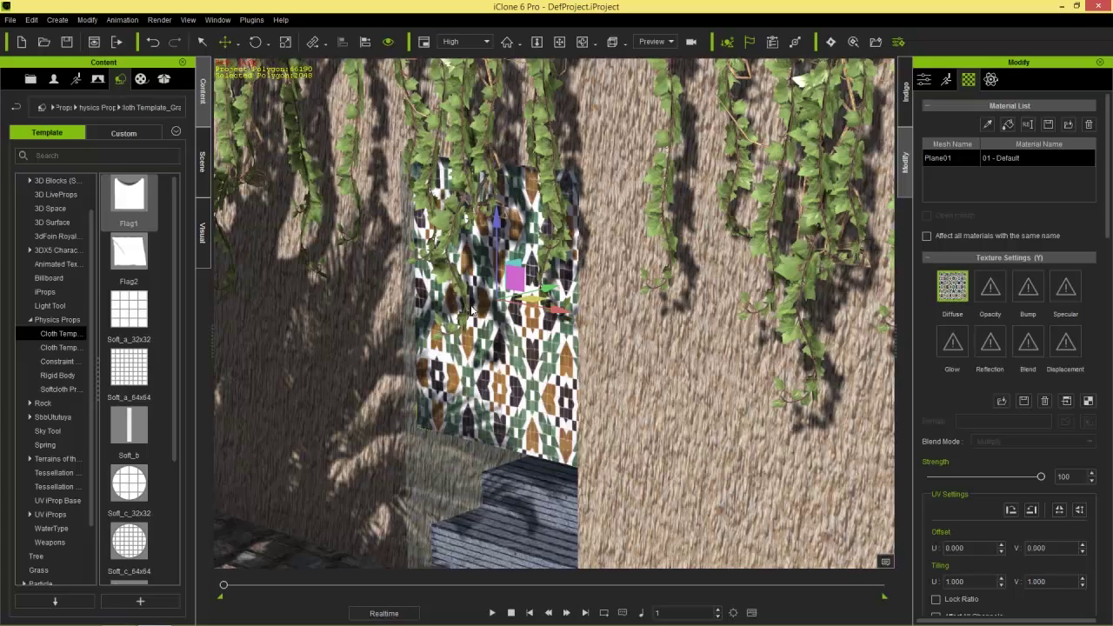
- Load the Dirt02 image from the Opacity texture templates as the flag's opacity map
middle_drag(437, 385, 410, 414)
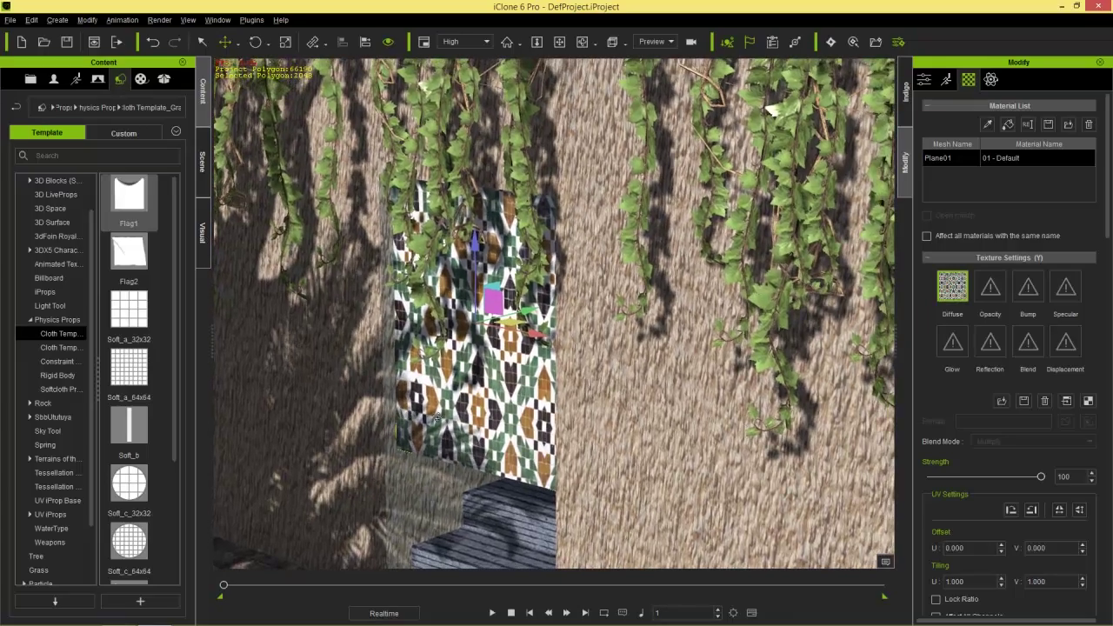
scroll(464, 412, up, 2)
scroll(482, 372, up, 1)
middle_drag(470, 397, 511, 461)
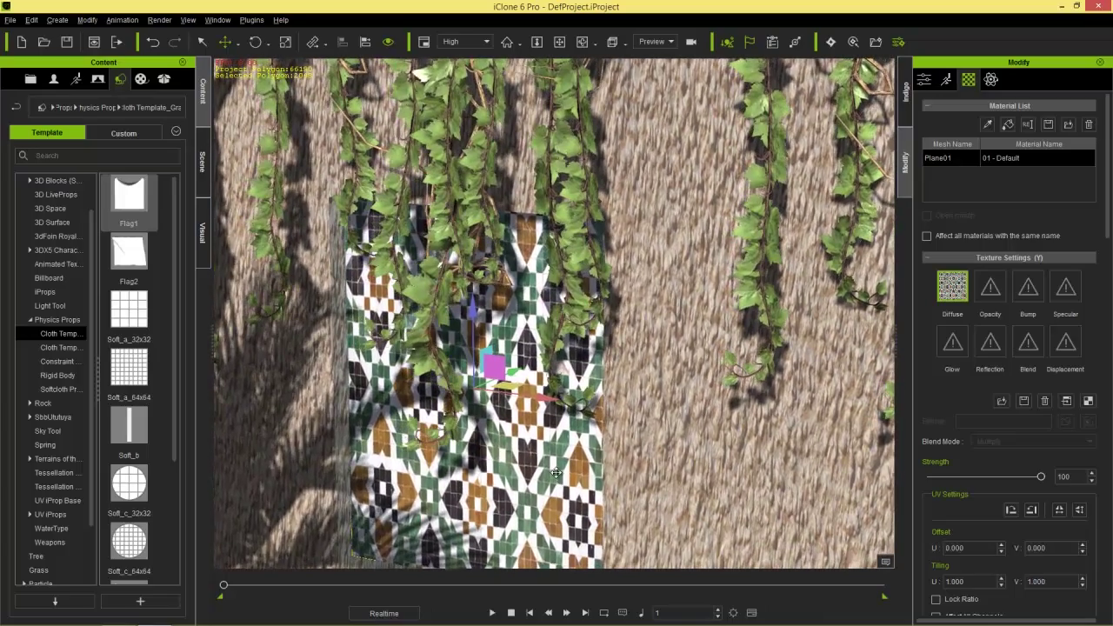
scroll(550, 480, up, 2)
middle_drag(547, 480, 533, 444)
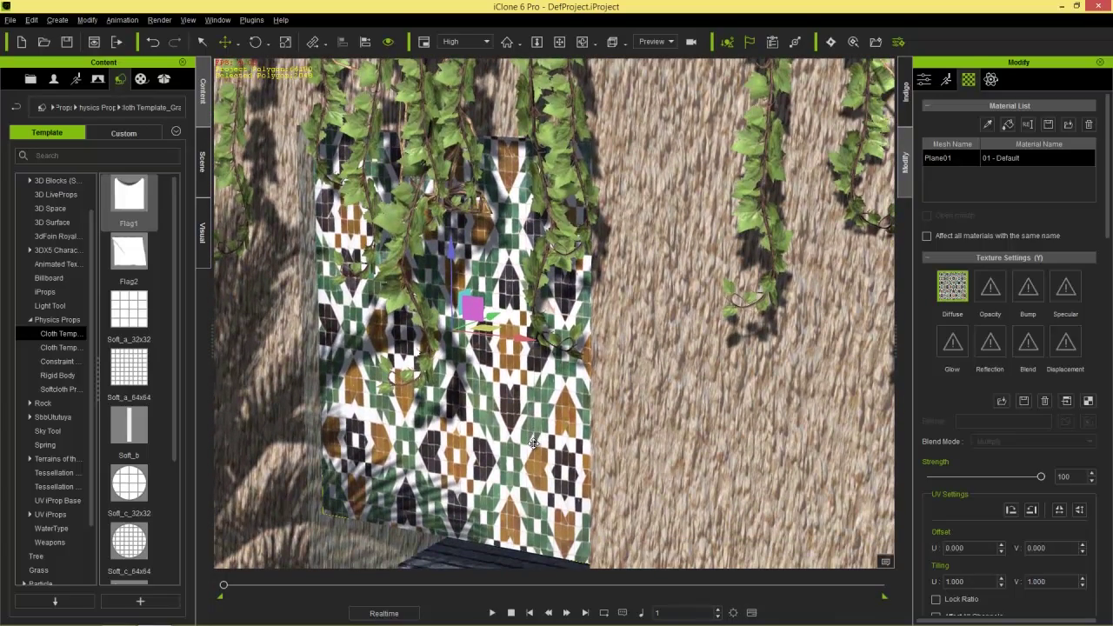
double_click(997, 296)
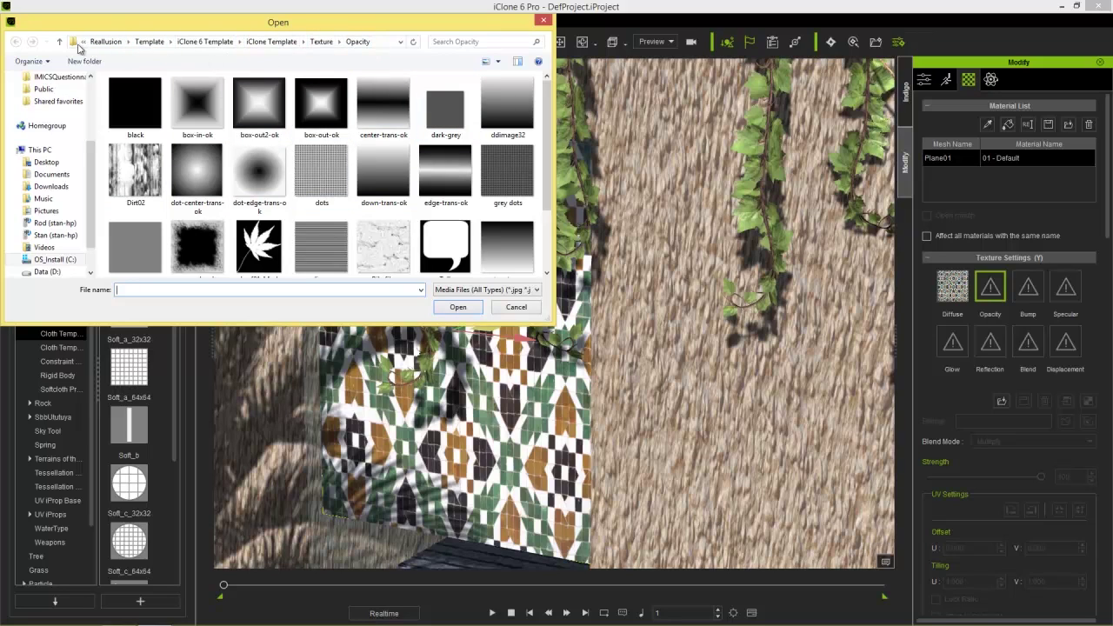
click(142, 174)
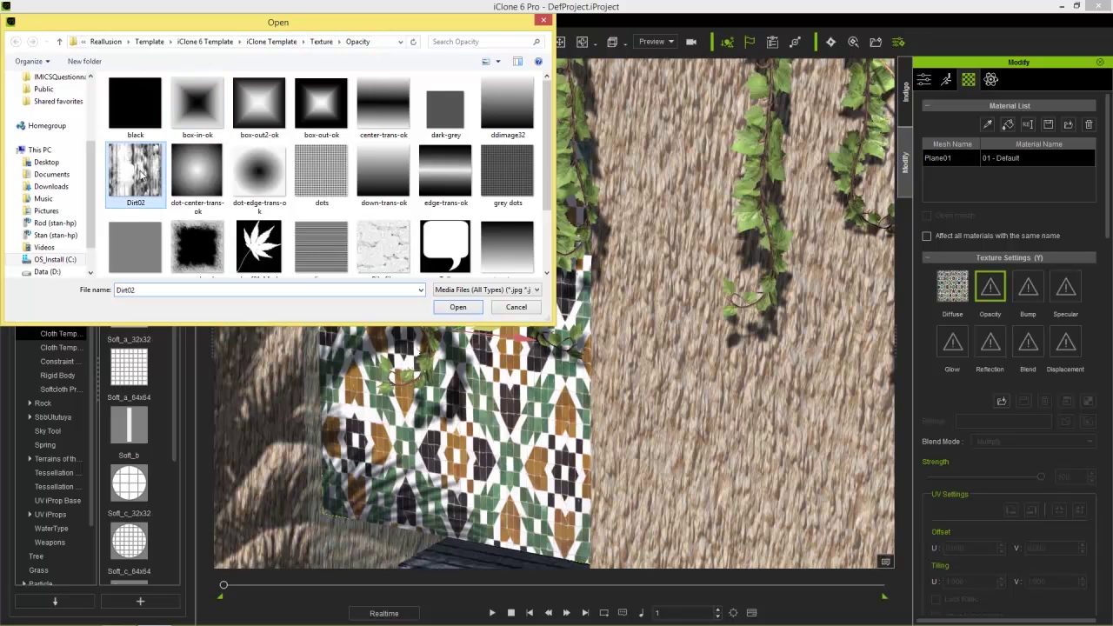
click(457, 307)
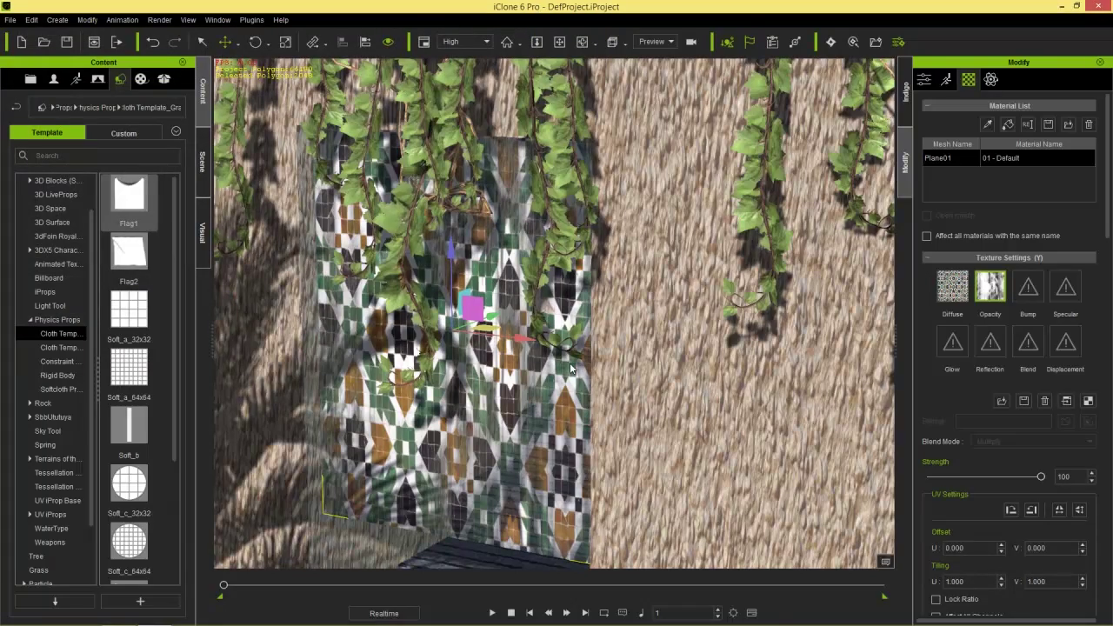
- Try an opacity map strength of 52 on the flag, and settle on 90
middle_drag(460, 453, 515, 425)
drag(1042, 477, 989, 477)
middle_drag(518, 392, 566, 411)
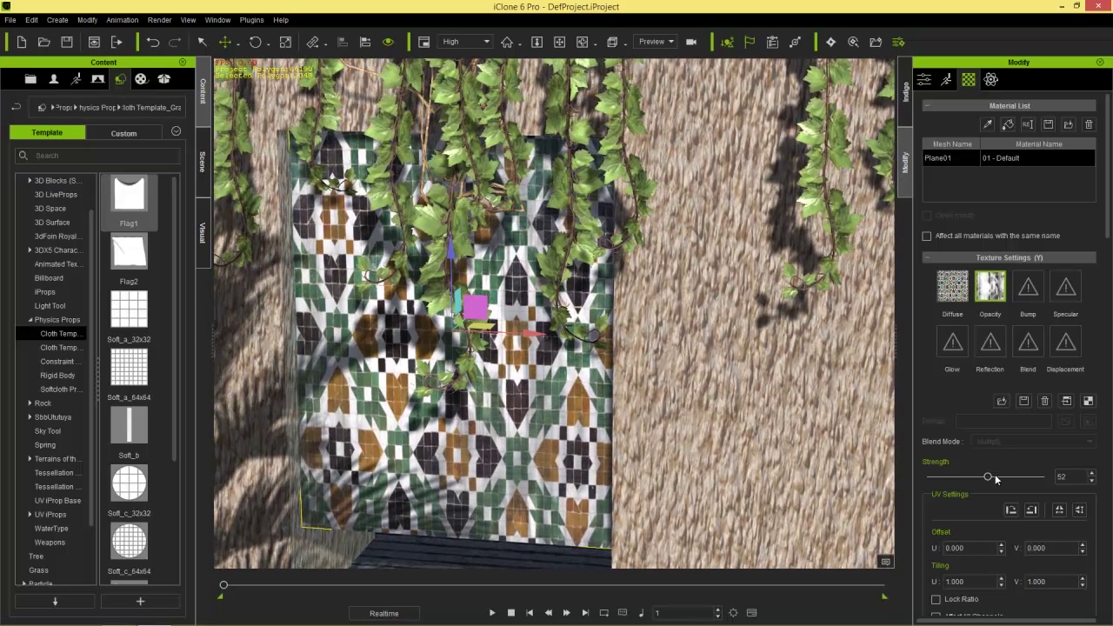
drag(991, 479, 1032, 478)
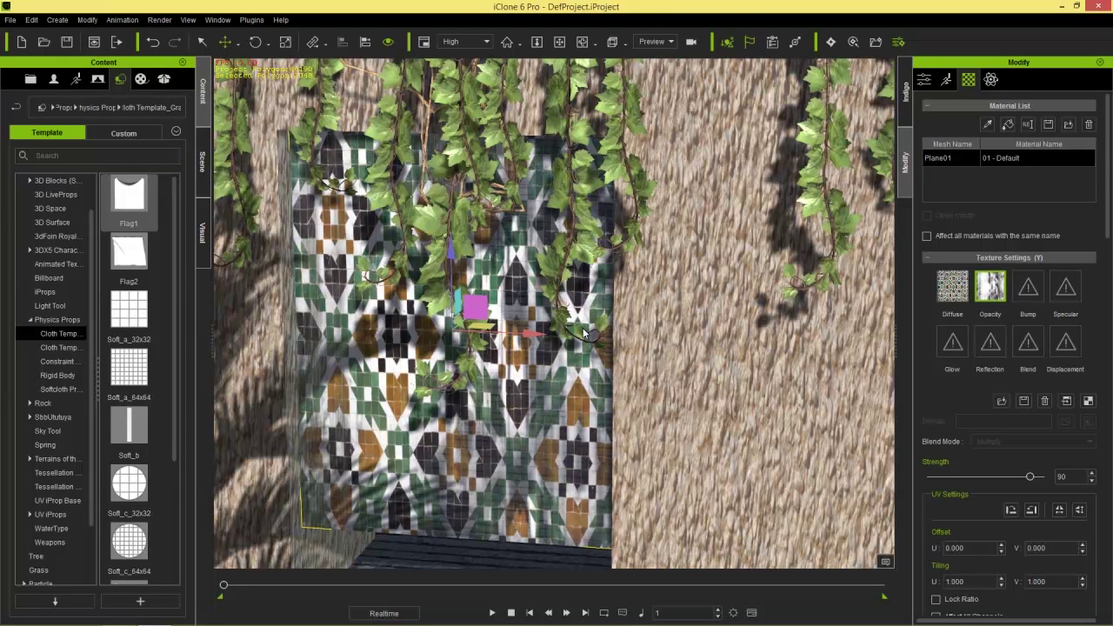
- Play the animation to check the textured flag's cloth motion, and view the doorway and wall from a distance
scroll(532, 228, down, 5)
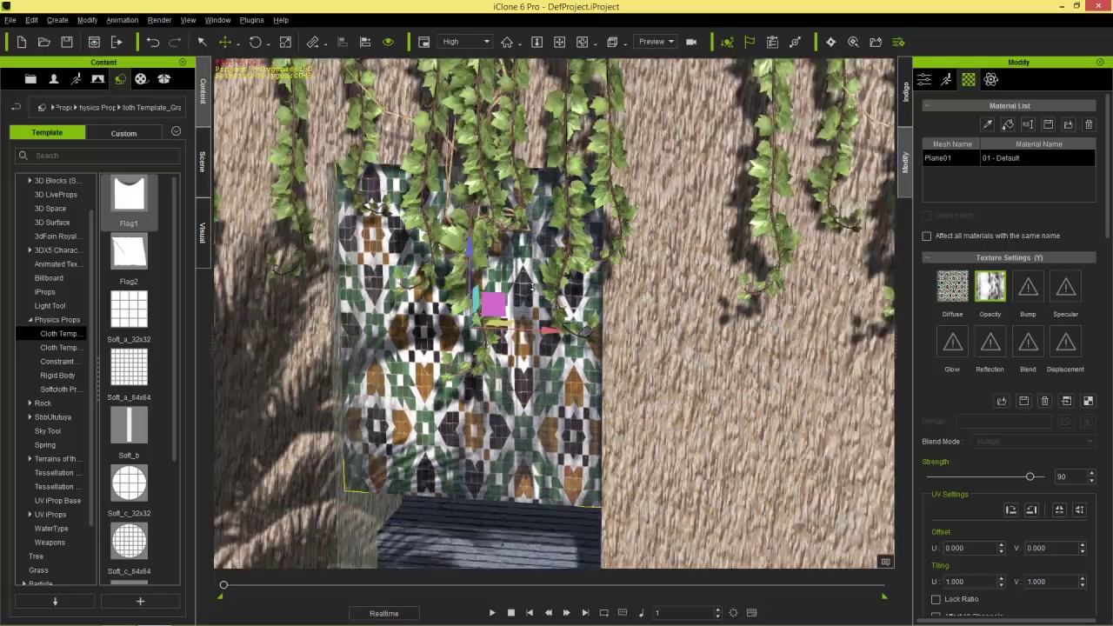
right_drag(532, 228, 522, 521)
click(493, 612)
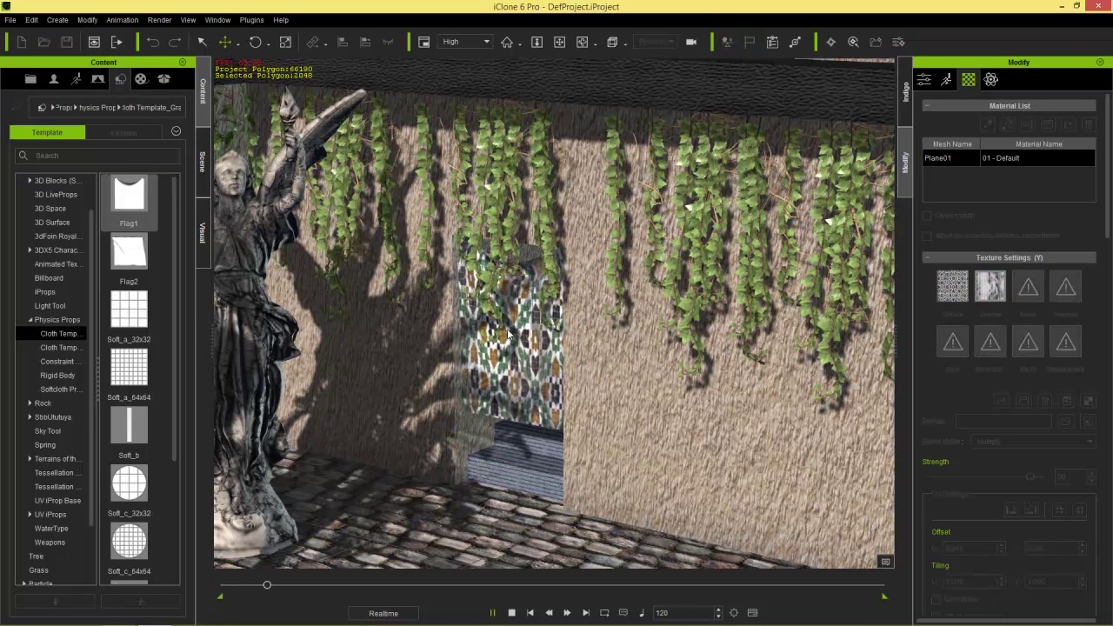
click(511, 613)
scroll(393, 463, down, 3)
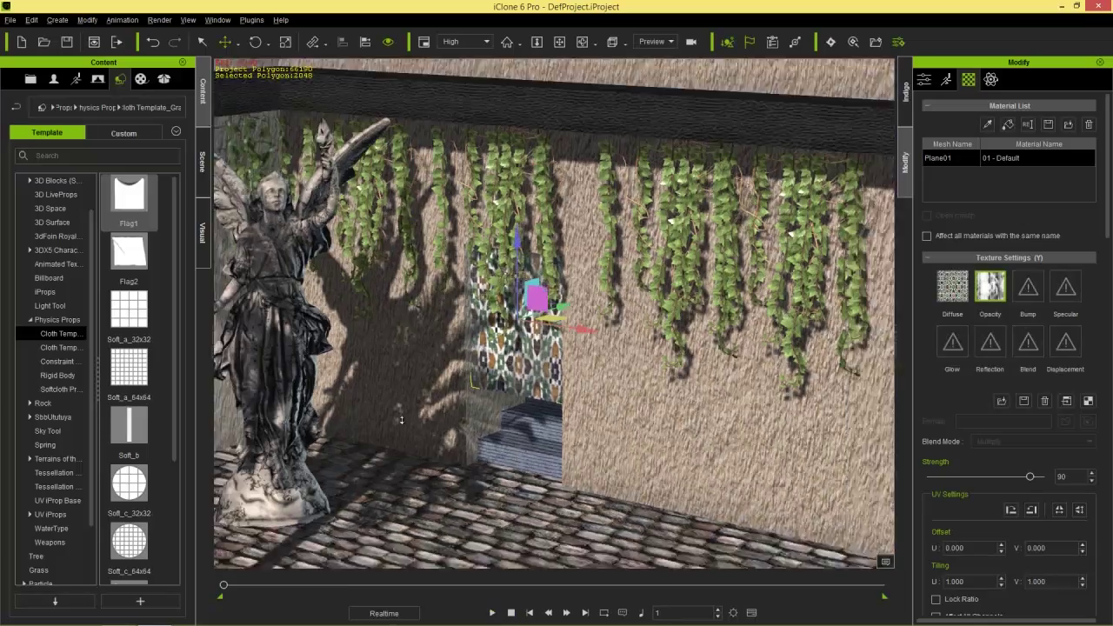
middle_drag(354, 384, 393, 411)
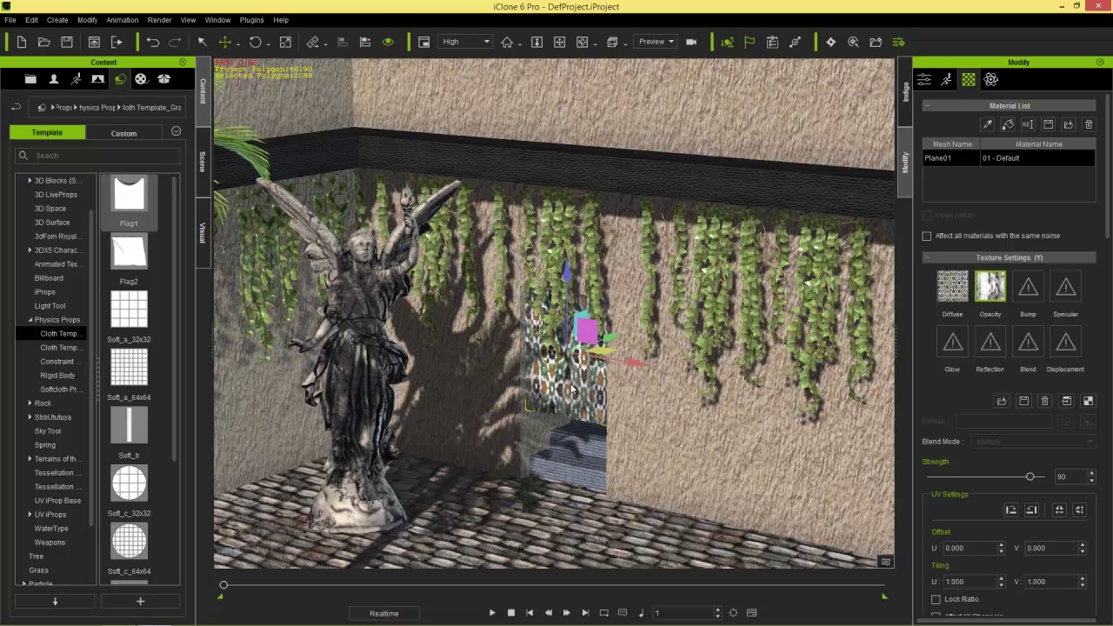
middle_drag(692, 453, 575, 375)
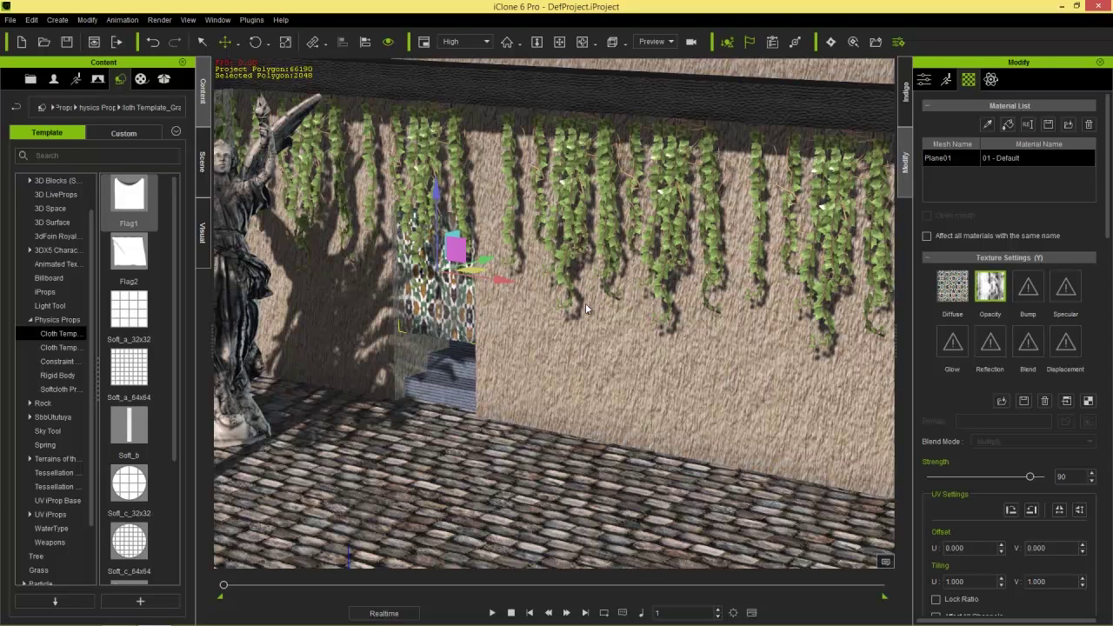
- Bring the RR logo PNG from the desktop into the iClone scene as an image plane
key(super+m)
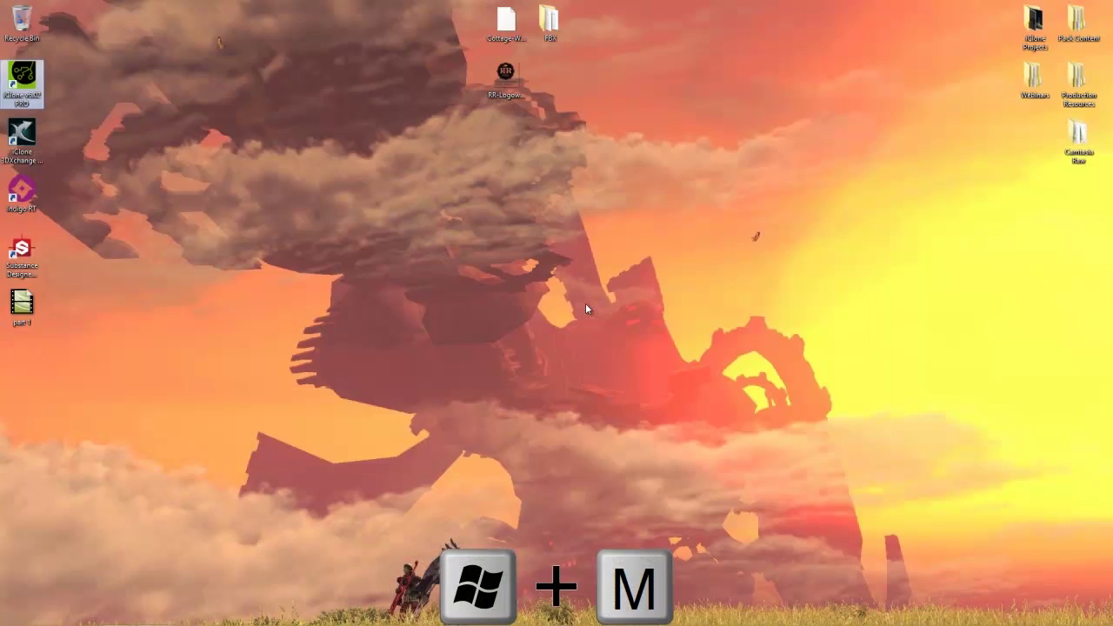
click(510, 76)
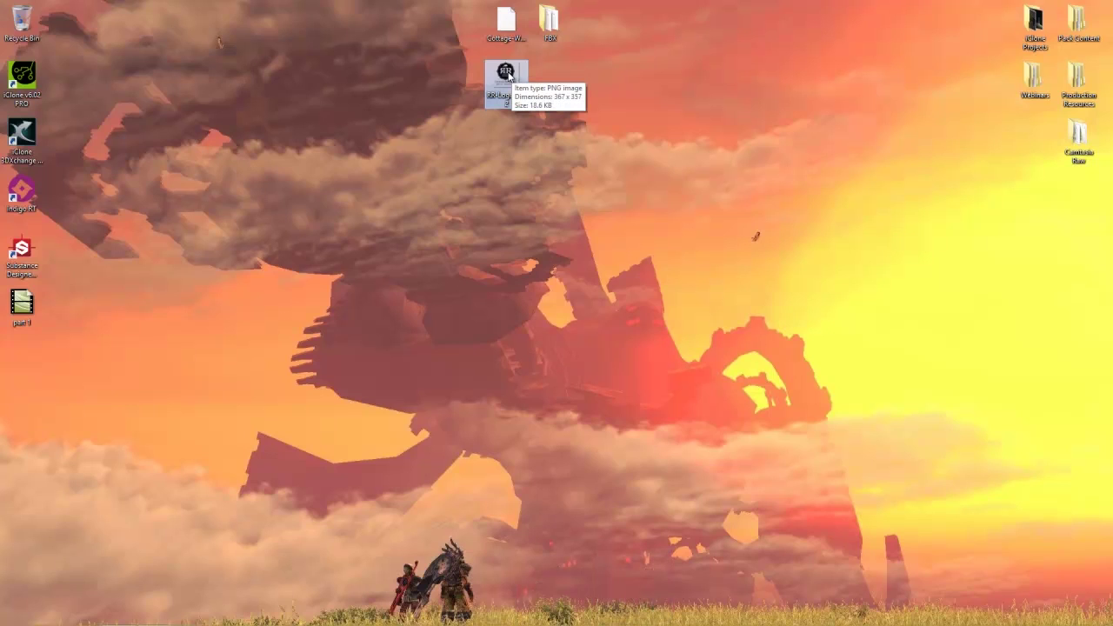
drag(507, 78, 477, 525)
key(alt+Tab)
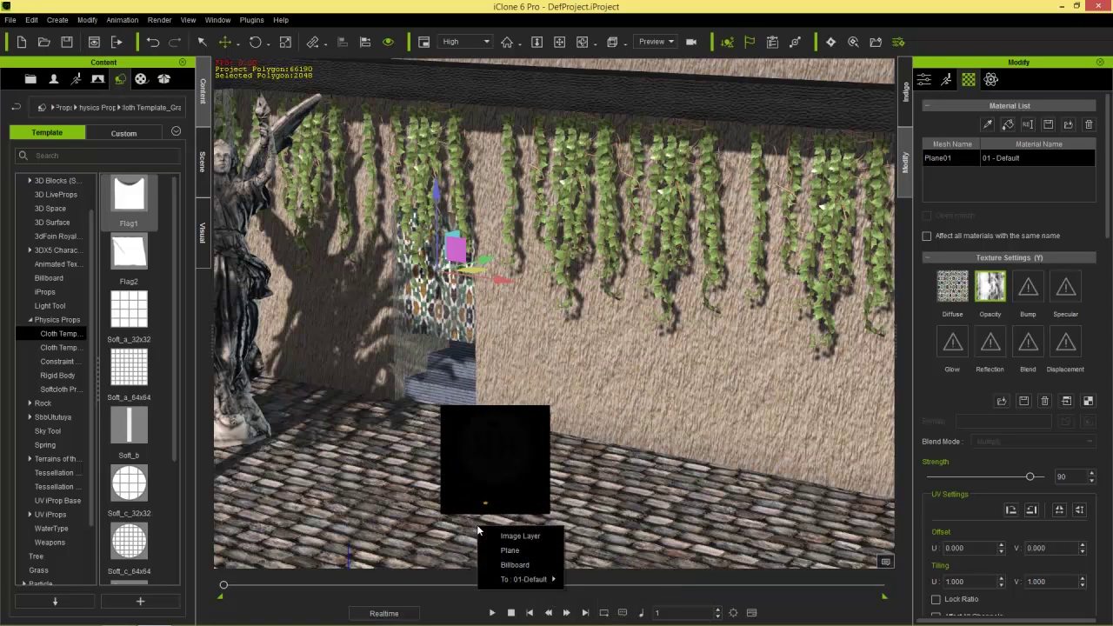
click(520, 552)
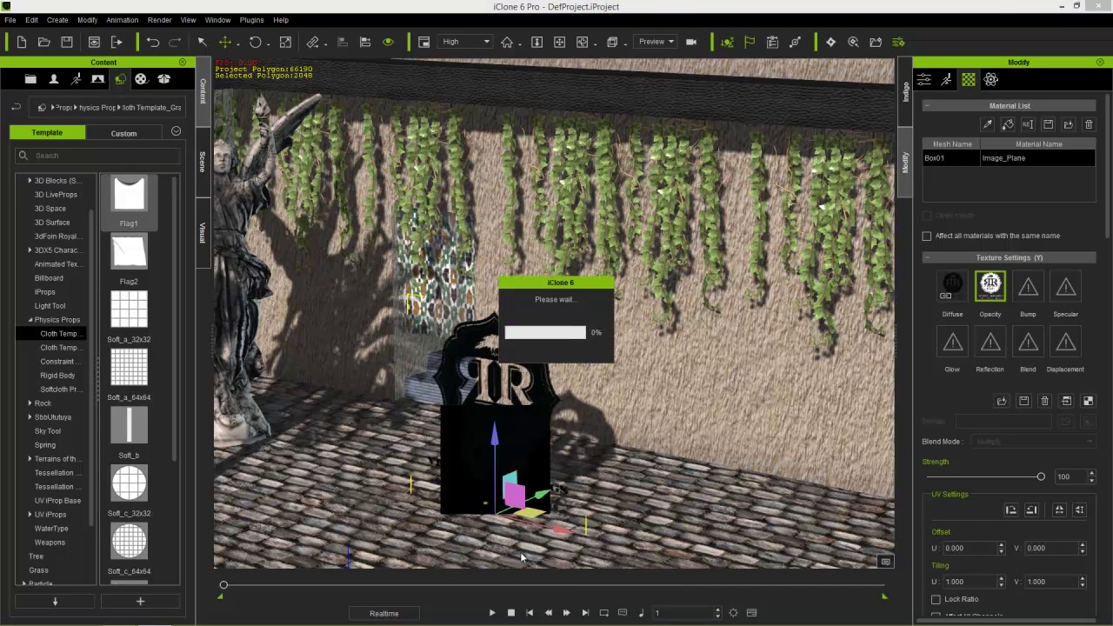
- Move the logo plane against the wall beside the doorway and raise it above the floor
key(e)
drag(527, 525, 601, 498)
key(w)
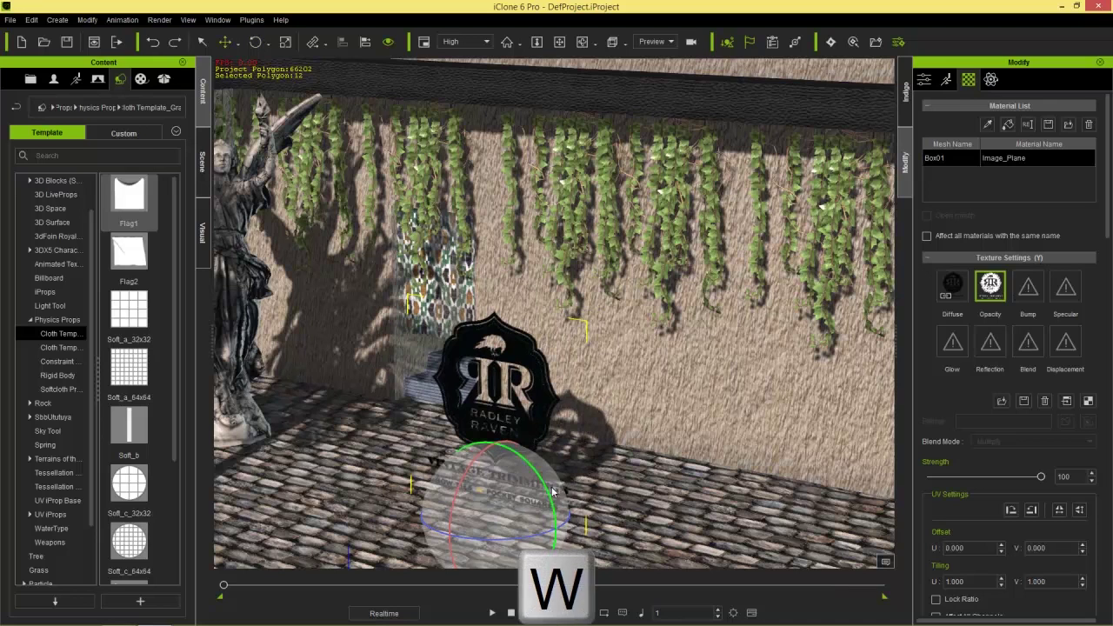
drag(538, 508, 577, 429)
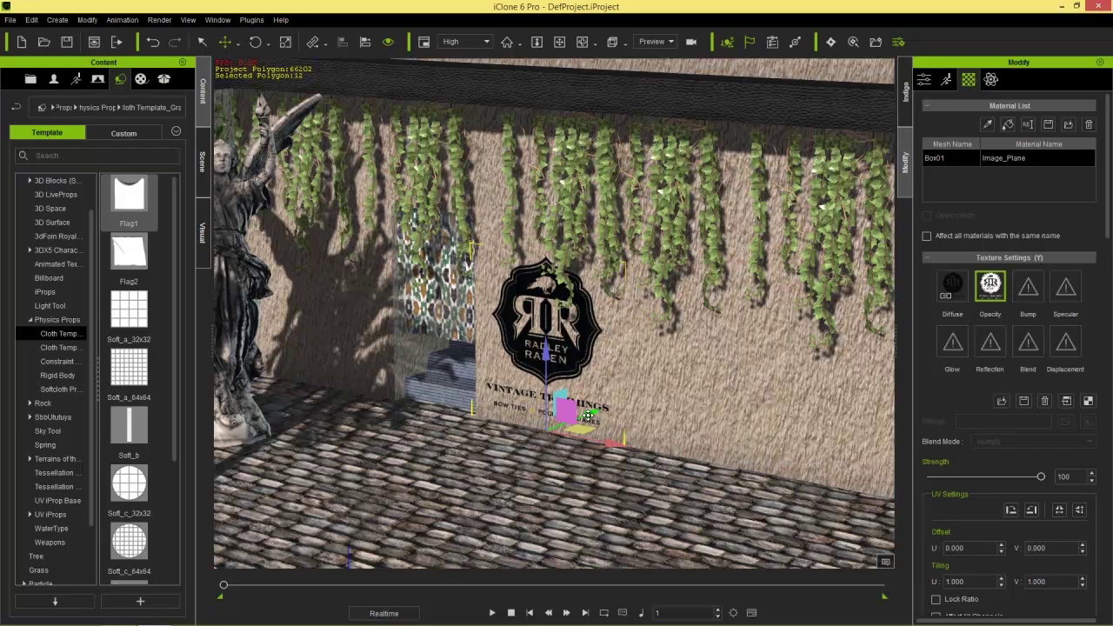
drag(589, 415, 584, 414)
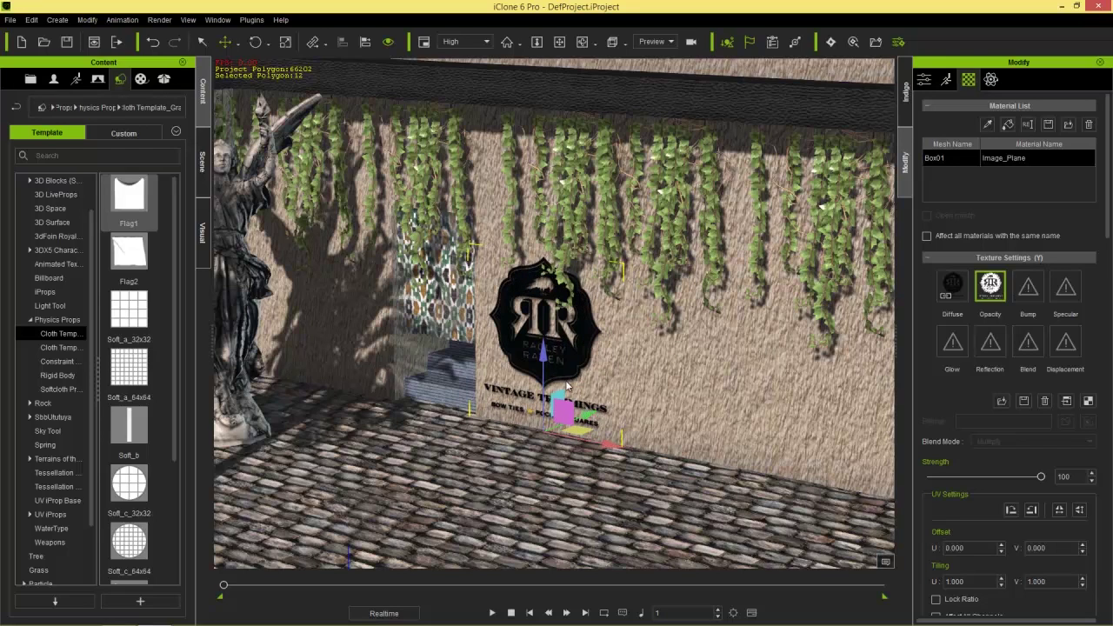
drag(551, 357, 549, 316)
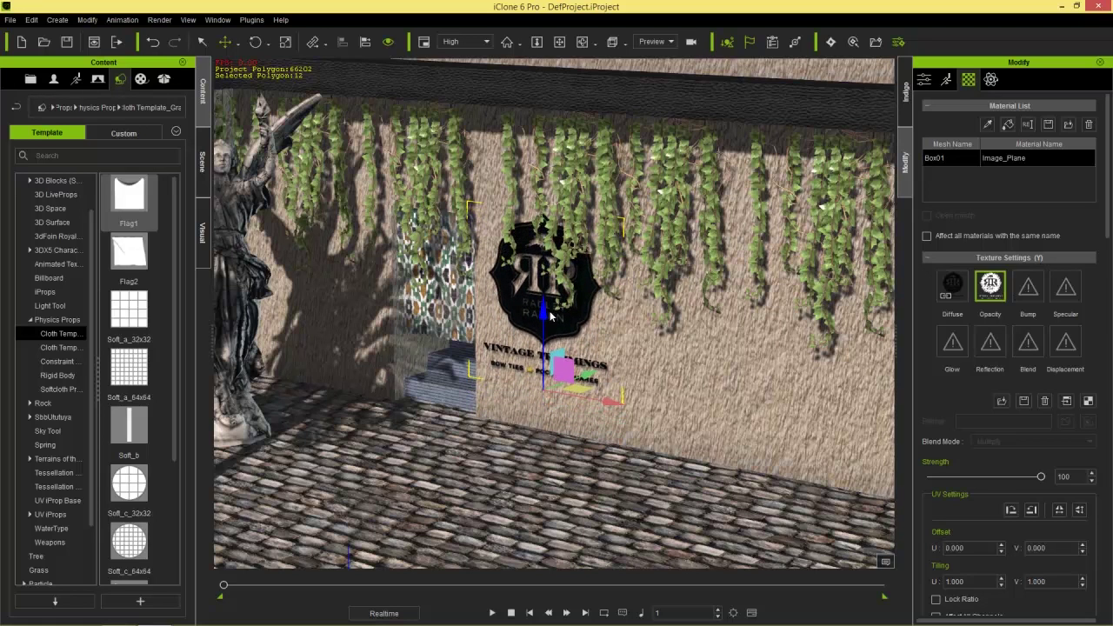
- Scale the logo plane down uniformly and raise it further up the wall under the hanging ivy
right_drag(480, 487, 590, 444)
scroll(558, 503, up, 3)
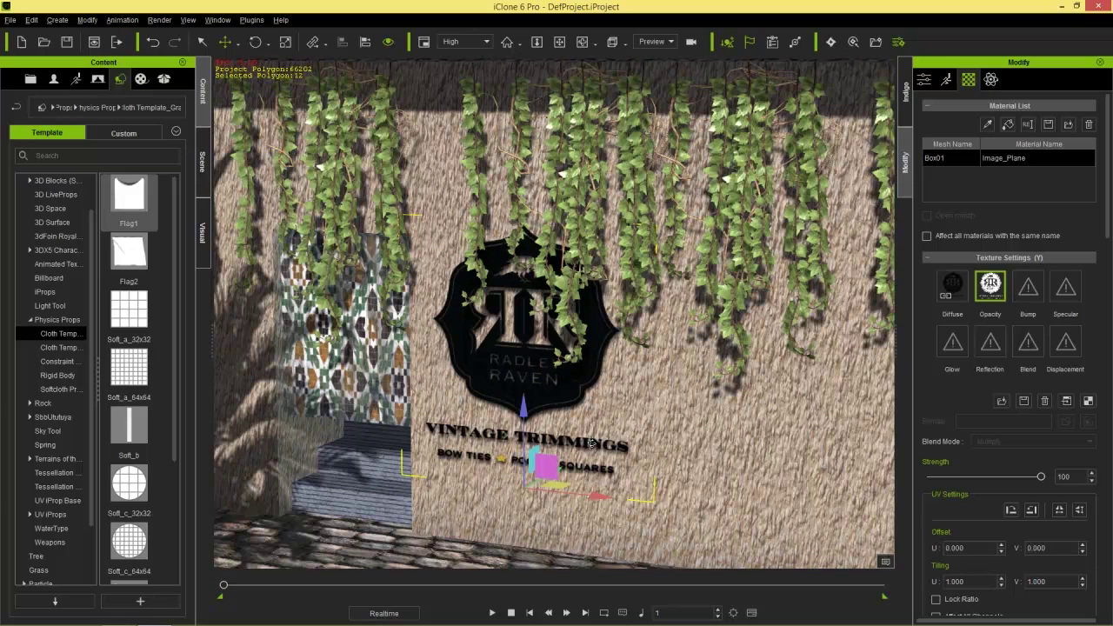
key(r)
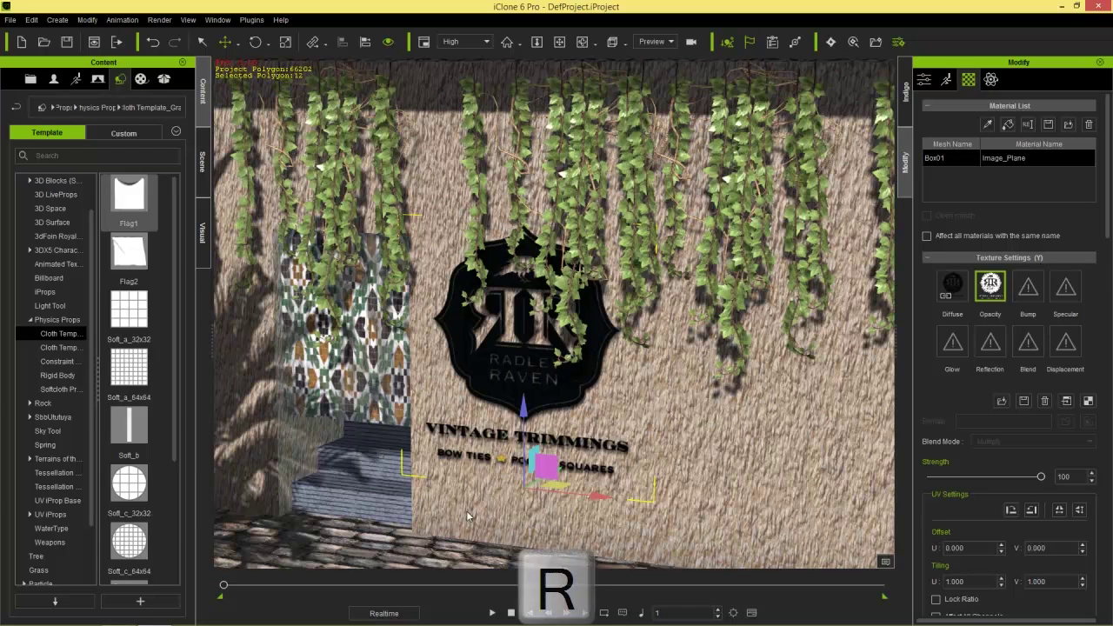
drag(522, 489, 507, 517)
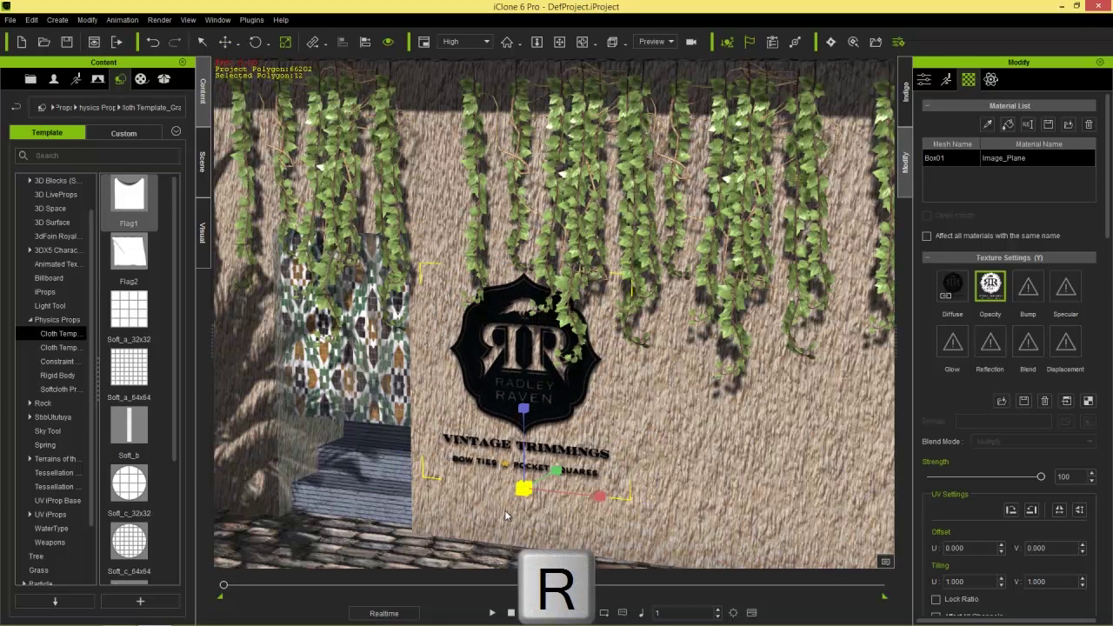
key(w)
drag(526, 416, 525, 376)
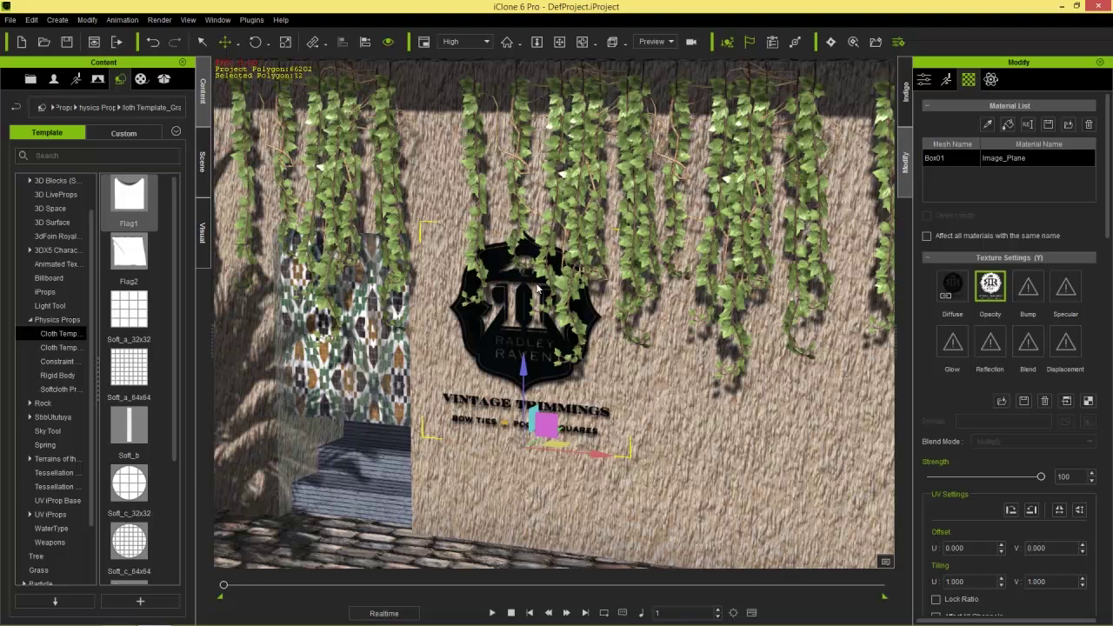
- Load a black-and-white dirt texture as the logo plane's blend map and set its blend mode to Addition
double_click(1029, 341)
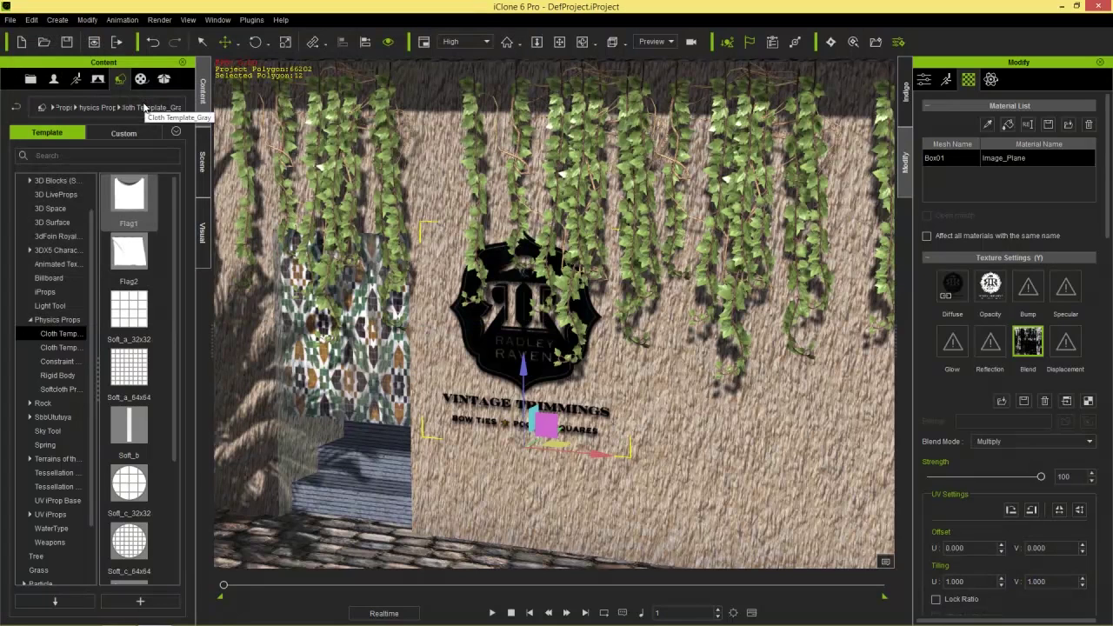
click(1009, 441)
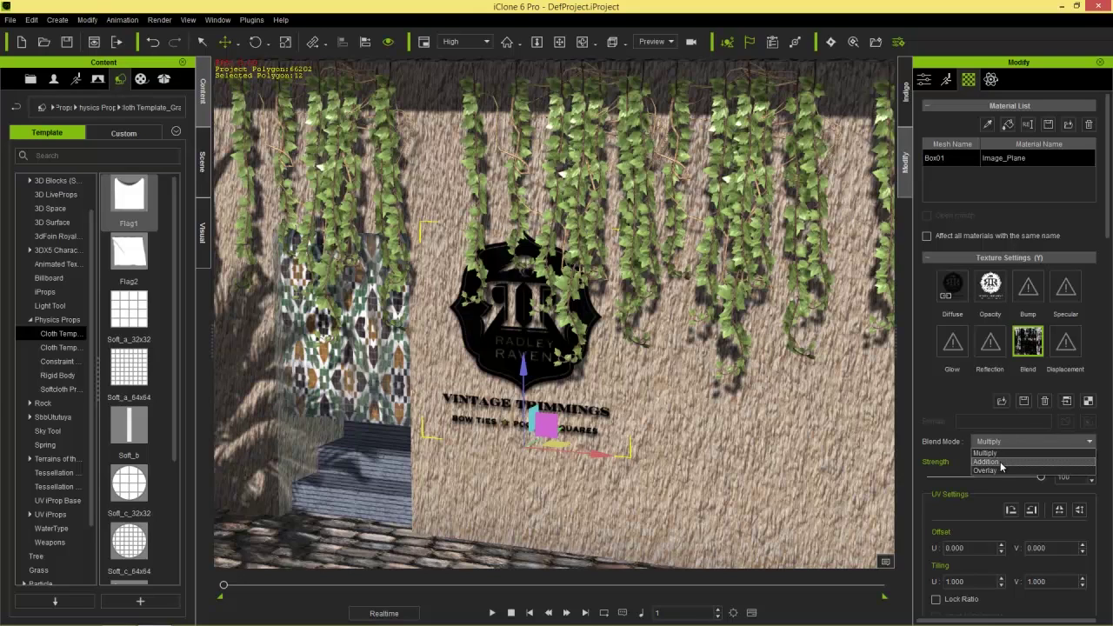
click(1000, 467)
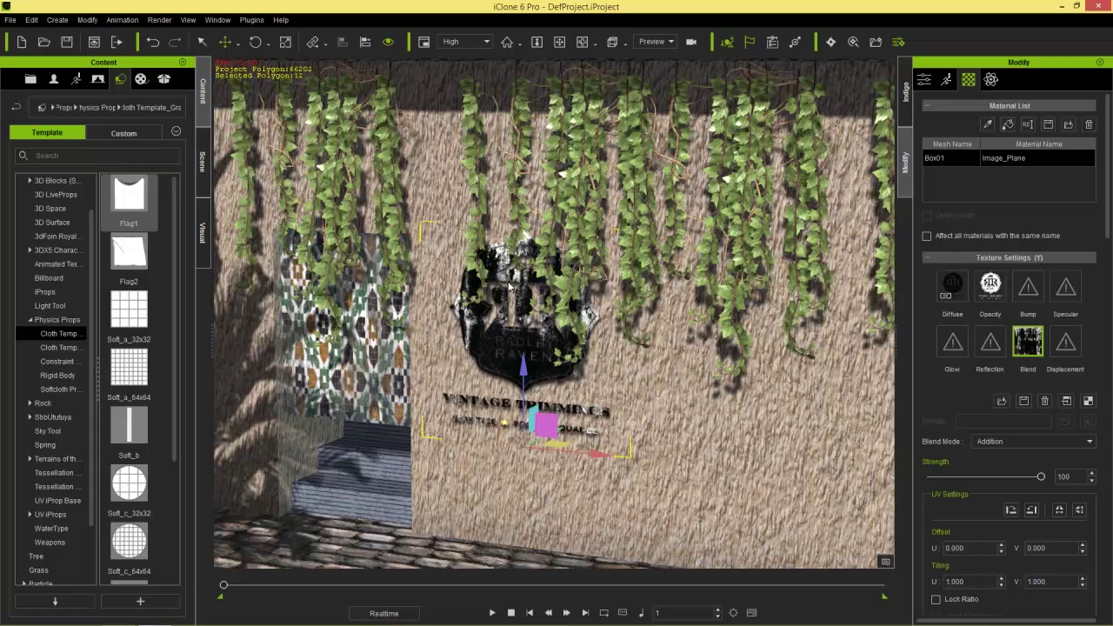
middle_drag(646, 401, 639, 425)
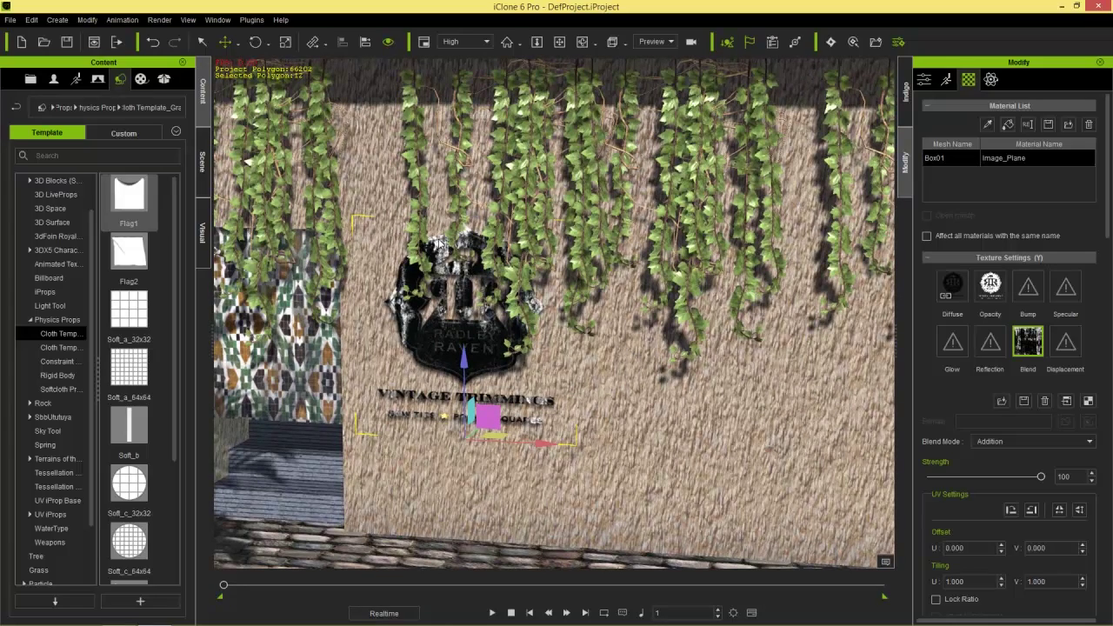
scroll(579, 407, up, 4)
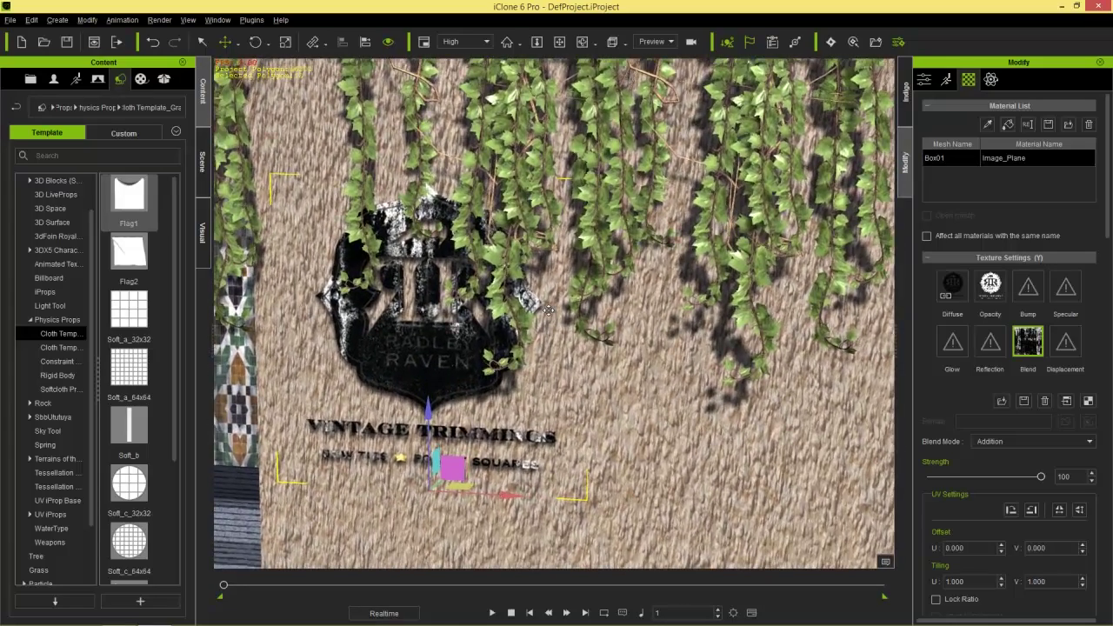
- Set the logo plane's diffuse color to the light peach tone #ffd3a1
middle_drag(547, 312, 607, 375)
scroll(586, 409, up, 2)
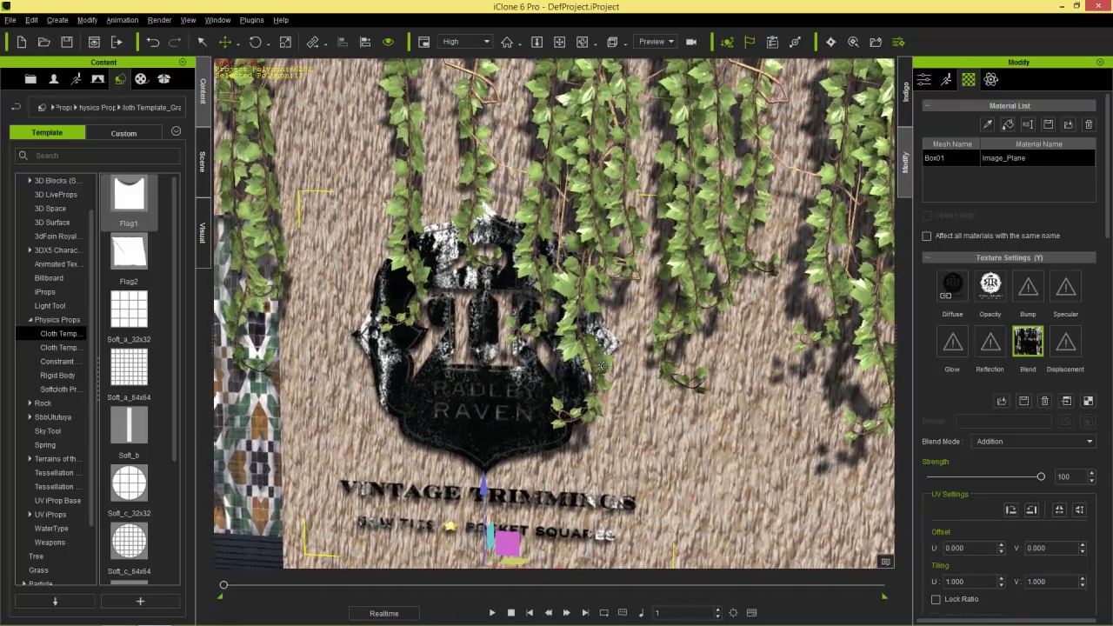
scroll(1020, 213, down, 6)
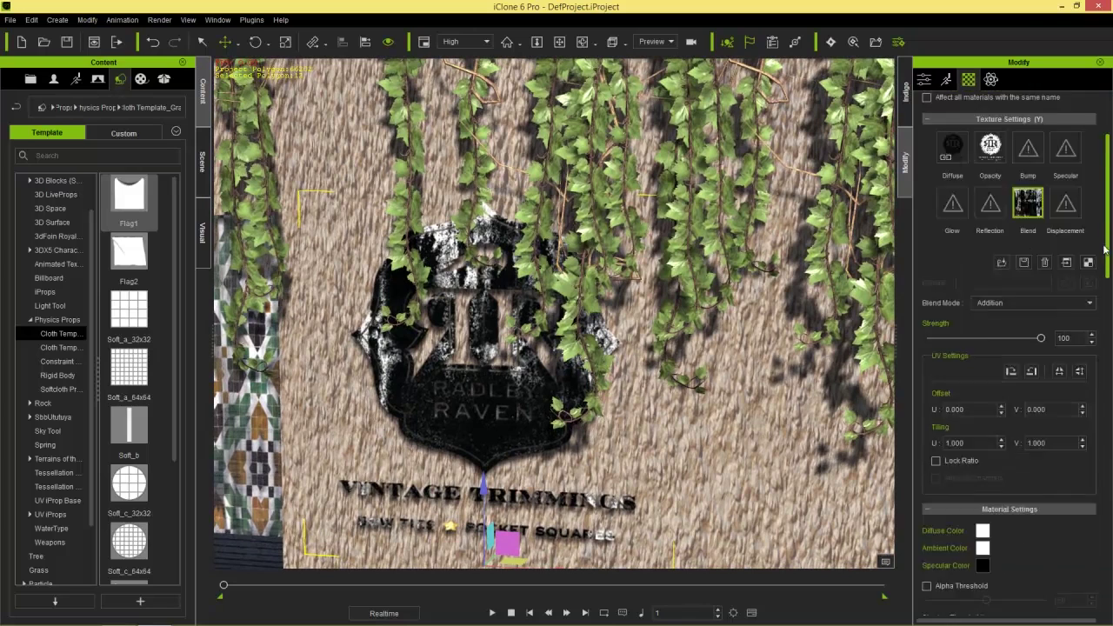
click(983, 155)
drag(655, 200, 924, 132)
drag(913, 198, 940, 221)
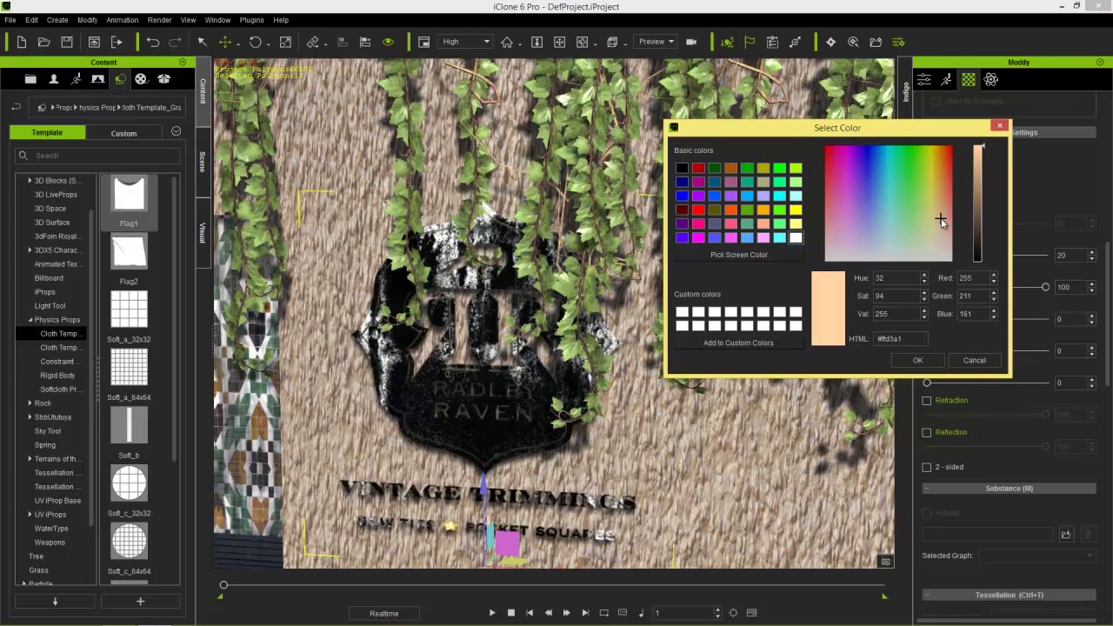
click(923, 360)
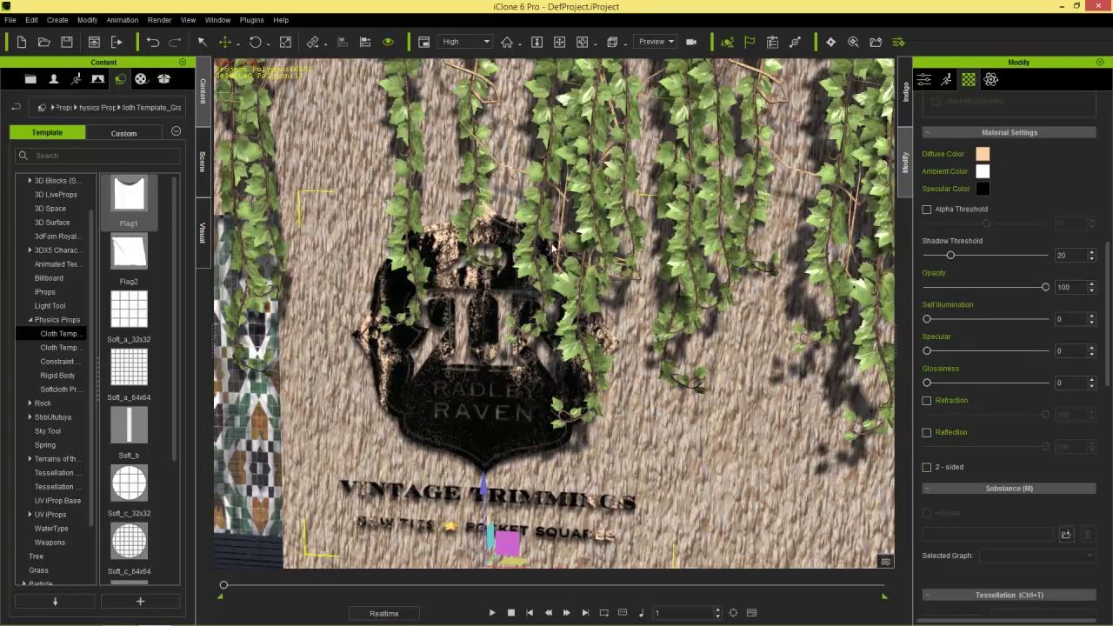
- Nudge the logo plane slightly along its depth axis so it sits closer to the wall
scroll(557, 252, down, 5)
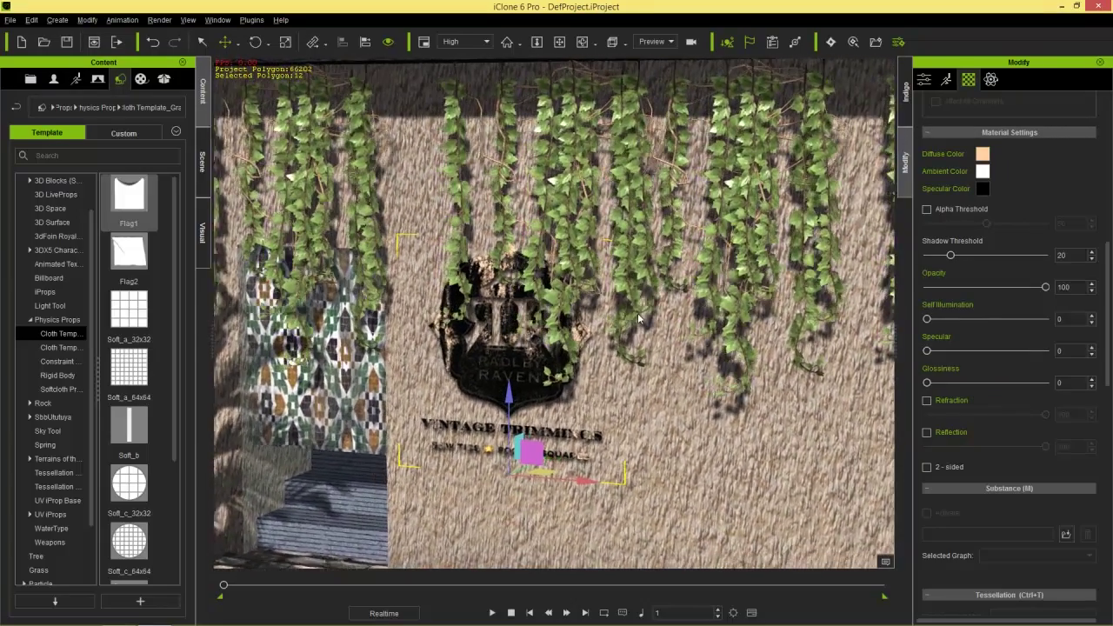
scroll(639, 319, down, 5)
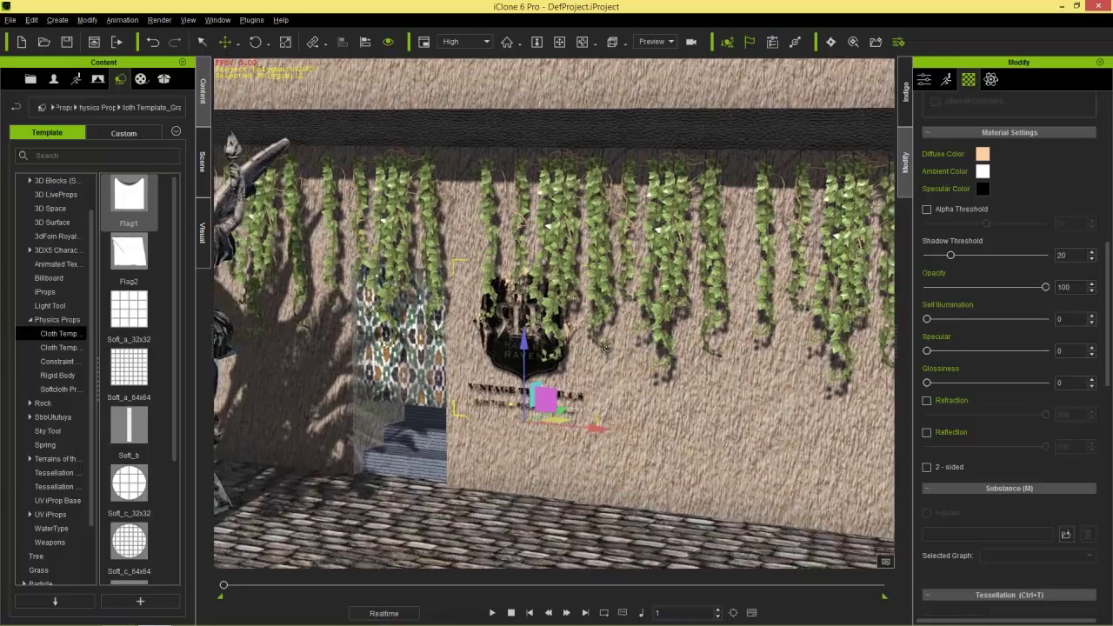
right_drag(606, 349, 643, 357)
scroll(617, 445, up, 8)
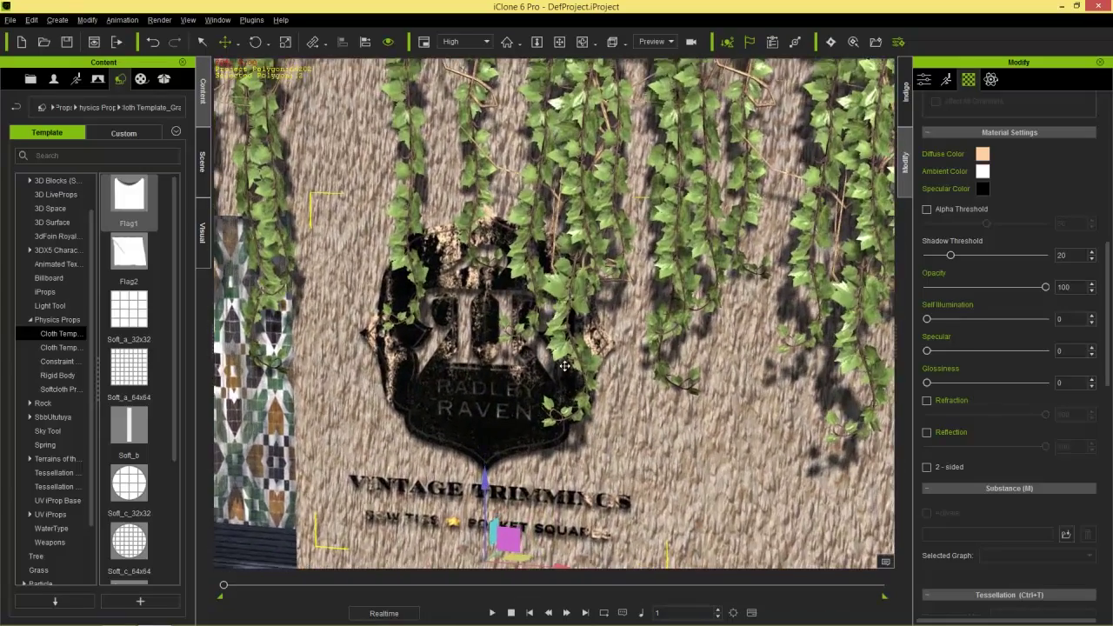
right_drag(565, 366, 428, 521)
drag(561, 504, 567, 503)
right_drag(486, 474, 660, 375)
scroll(649, 463, down, 4)
right_drag(648, 465, 710, 391)
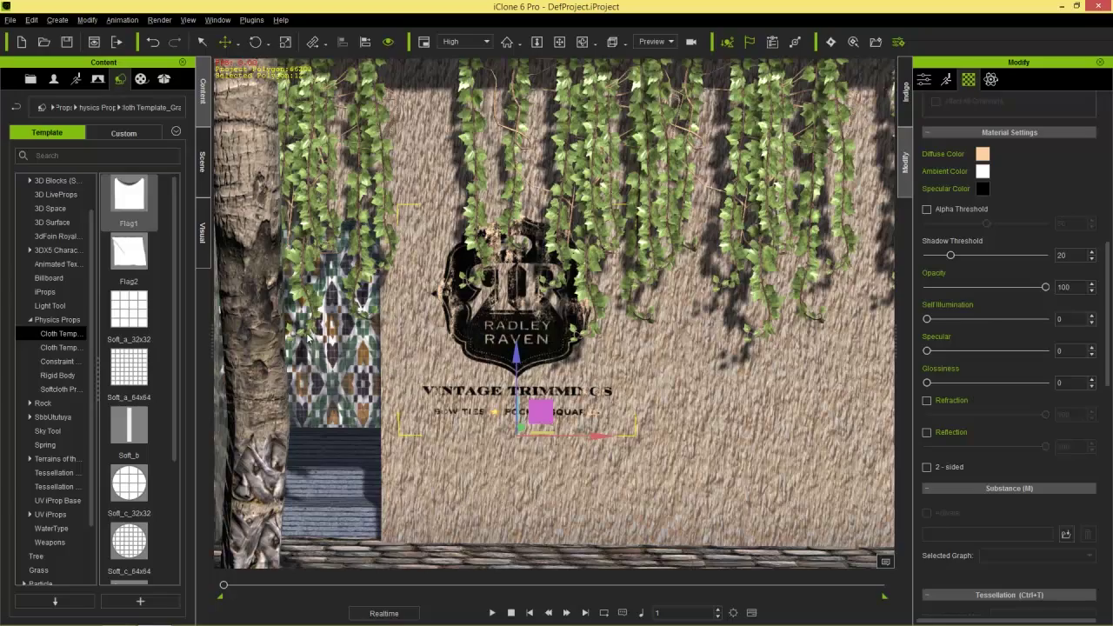
- Collapse the tree group and expand the light group in the scene's object list to reach the Key and Rim lights
middle_drag(307, 339, 414, 358)
right_drag(414, 358, 334, 387)
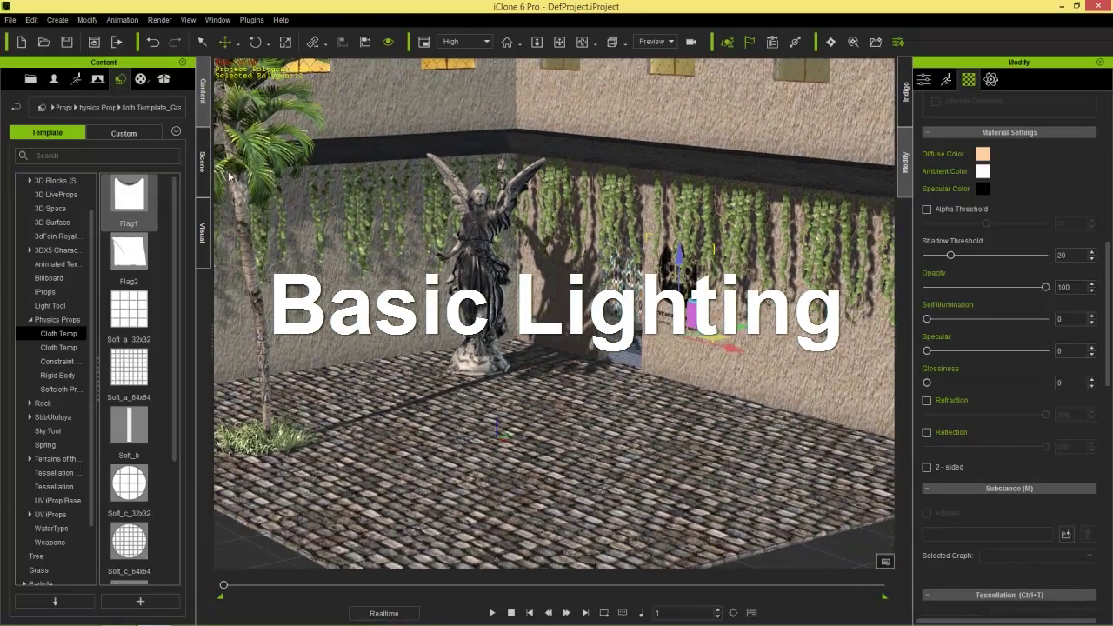
click(202, 161)
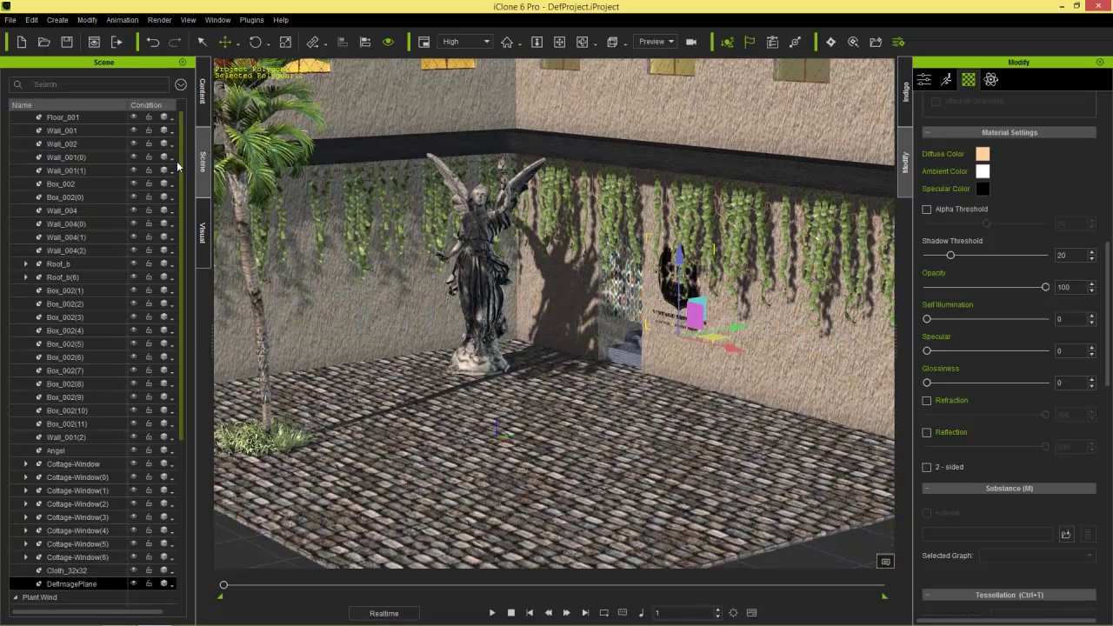
scroll(96, 504, down, 6)
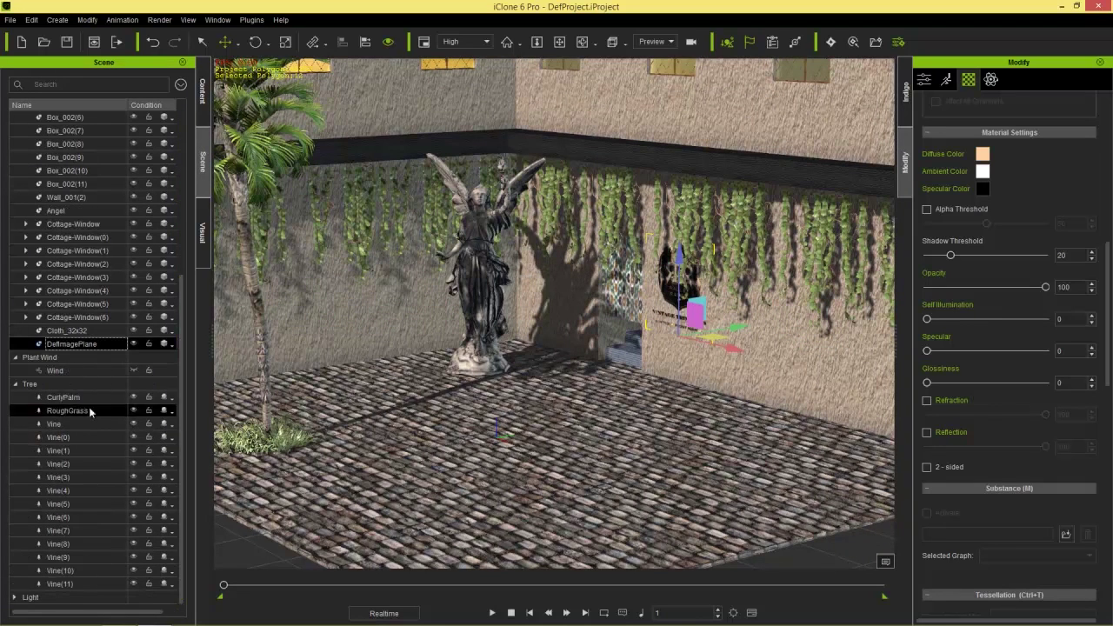
click(14, 384)
click(17, 388)
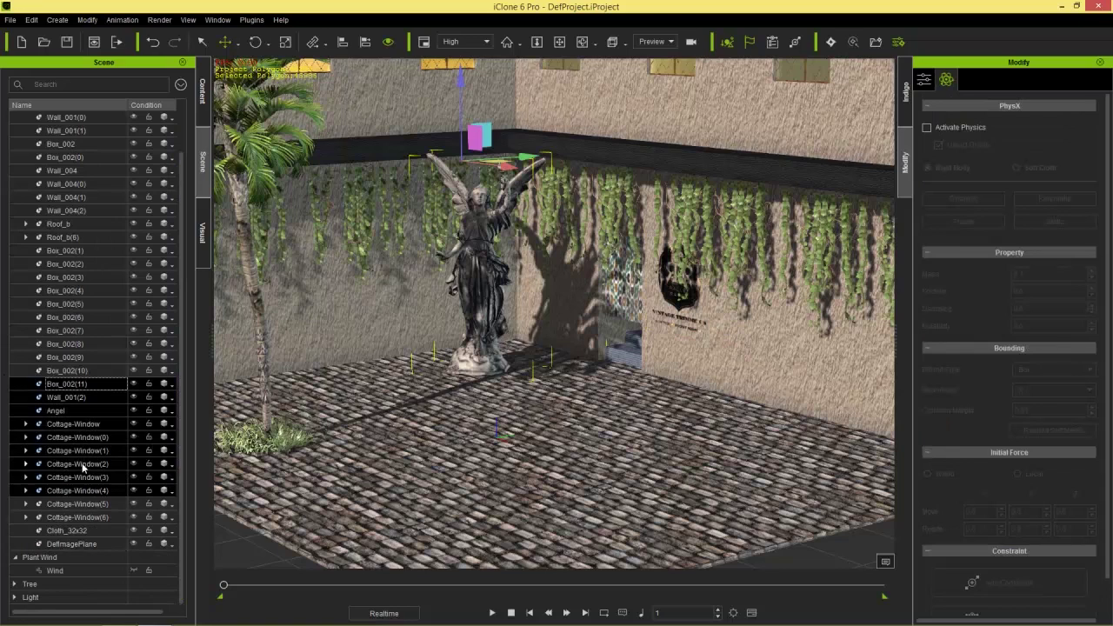
click(69, 396)
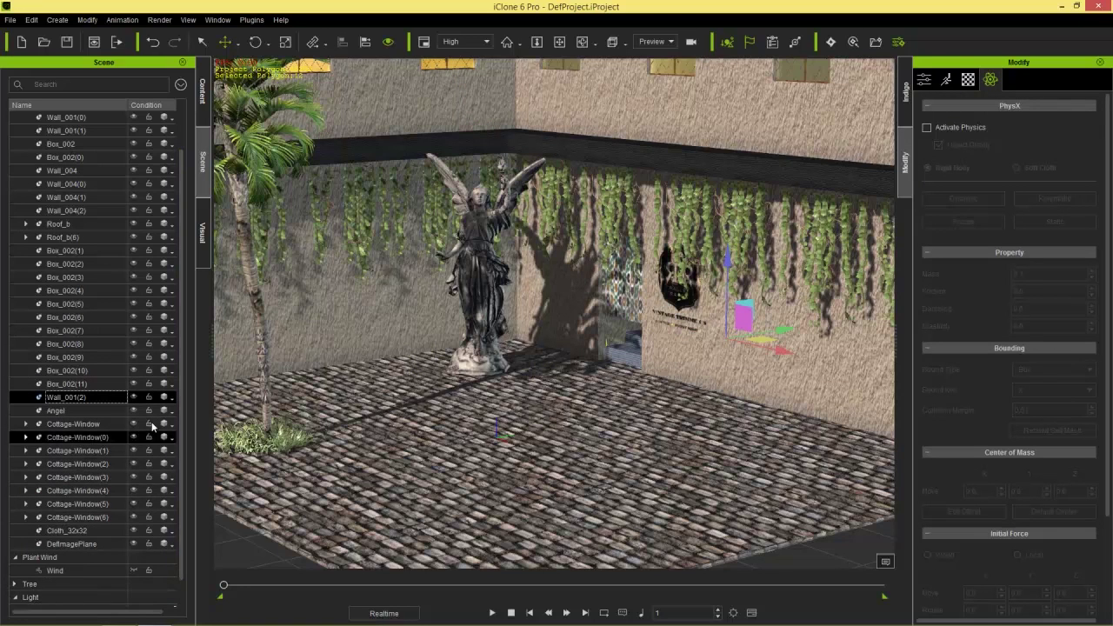
drag(181, 353, 188, 424)
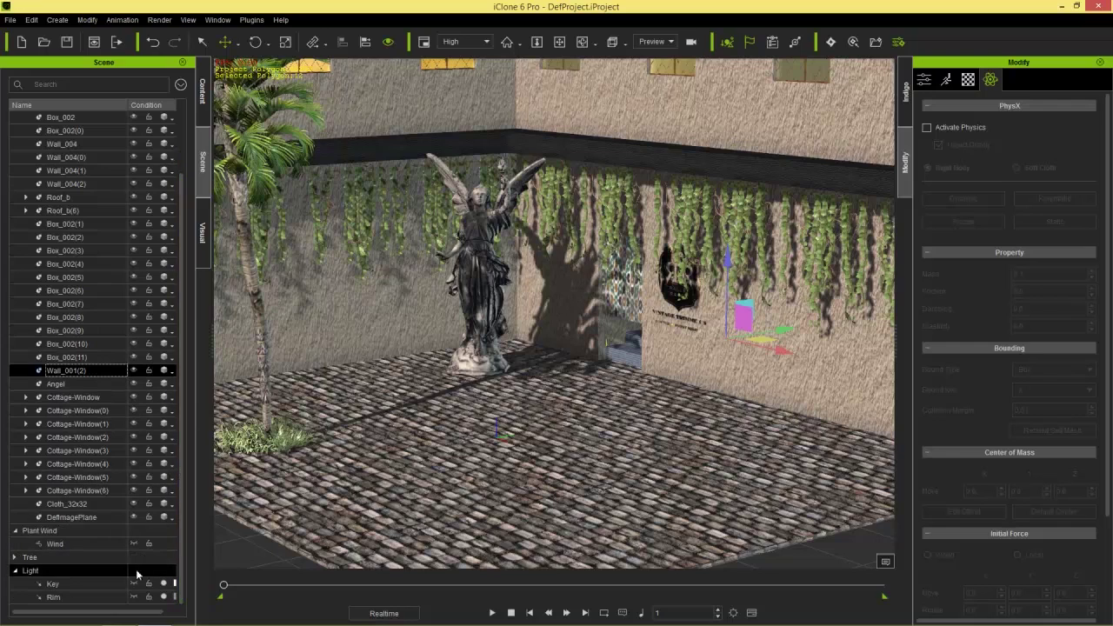
- Toggle the Key directional light off and on to compare its effect on the courtyard, leaving it off
click(165, 586)
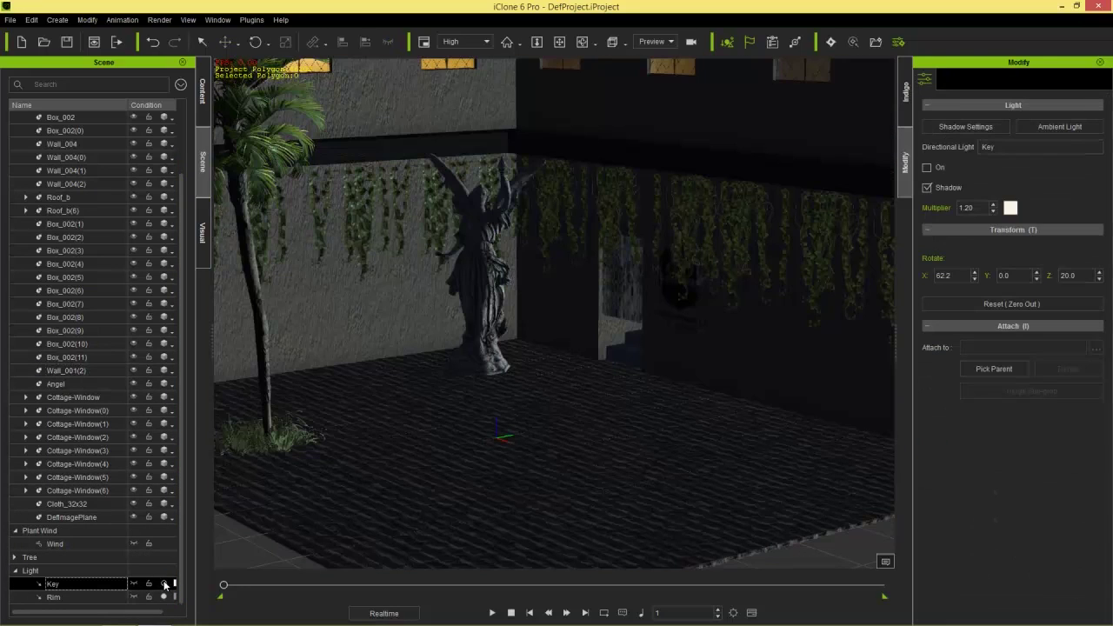
click(165, 585)
click(165, 585)
click(165, 586)
click(166, 585)
- Toggle the Rim directional light off and on to compare its effect on the courtyard, leaving it off
click(166, 598)
click(165, 598)
click(165, 599)
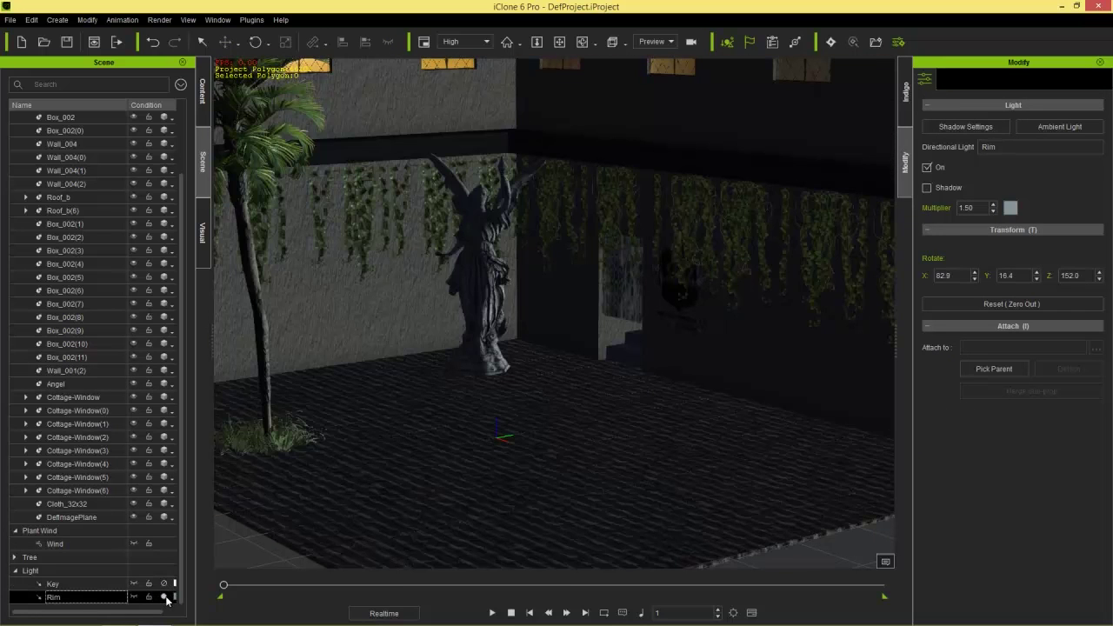
click(165, 598)
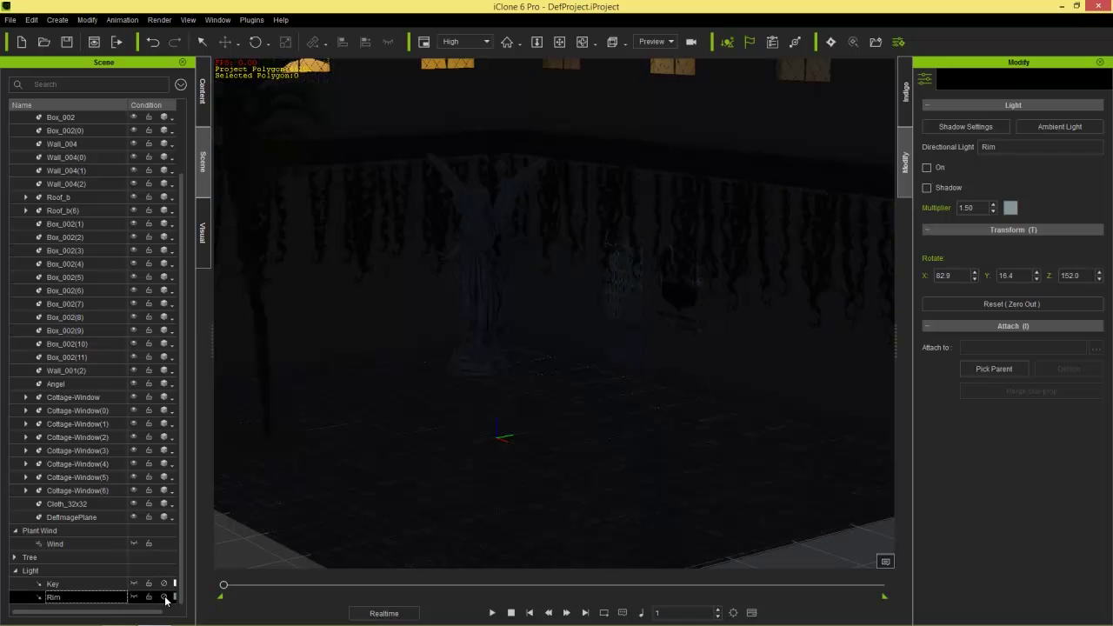
click(165, 598)
click(166, 598)
- Switch the Key and Rim lights back on
middle_drag(400, 265, 445, 205)
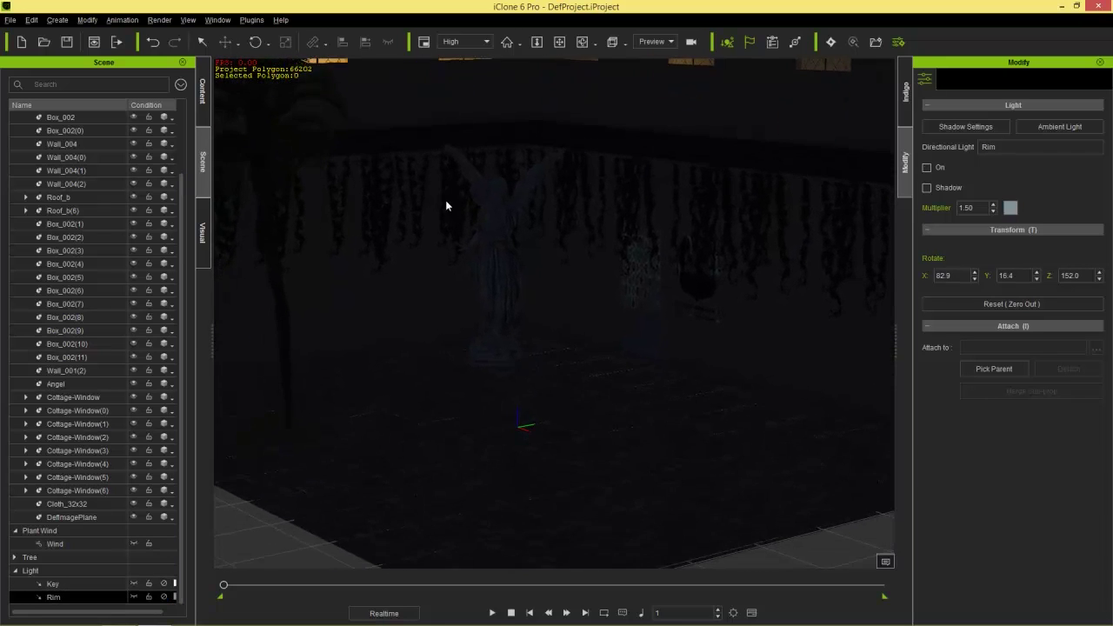
click(163, 586)
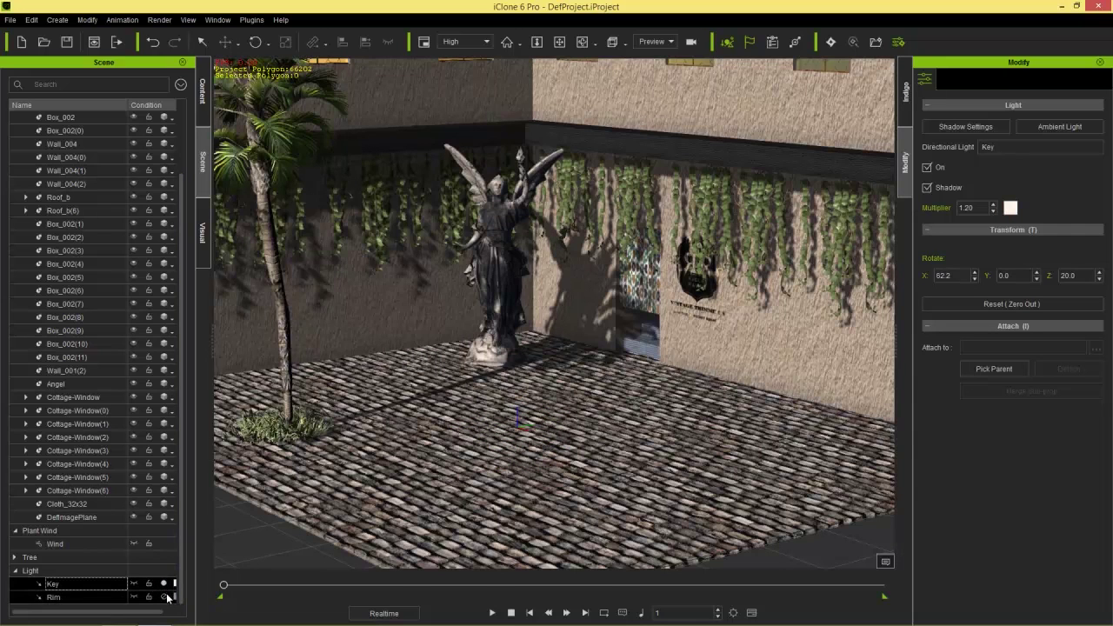
click(164, 597)
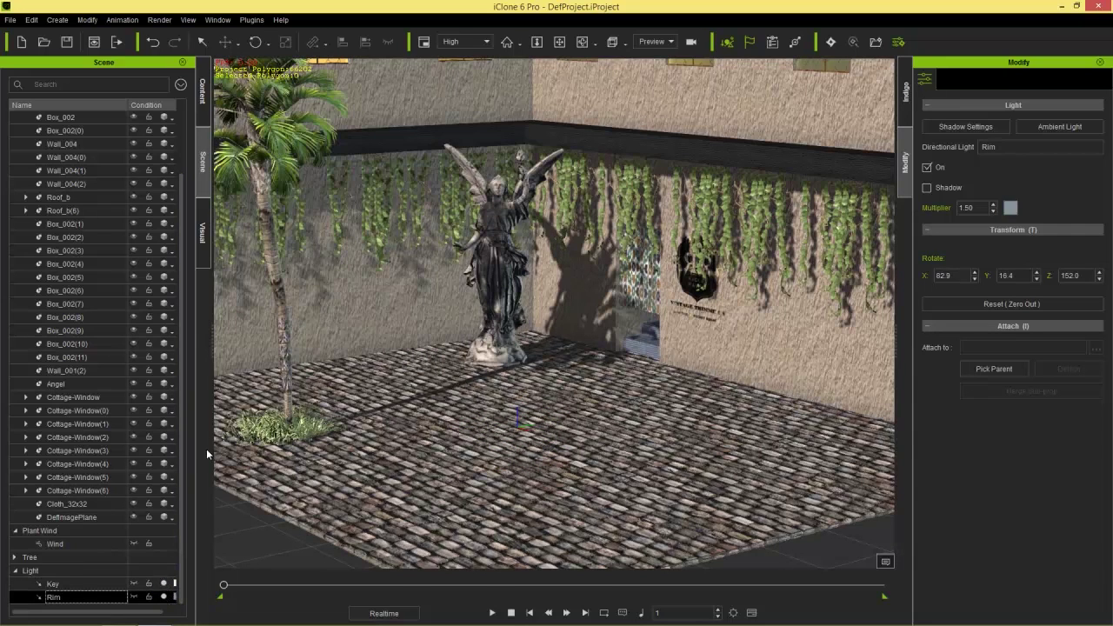
- Add a Lantern with pole from the Light Tool props at the base of the logo wall, at X 100, Y 400
click(205, 103)
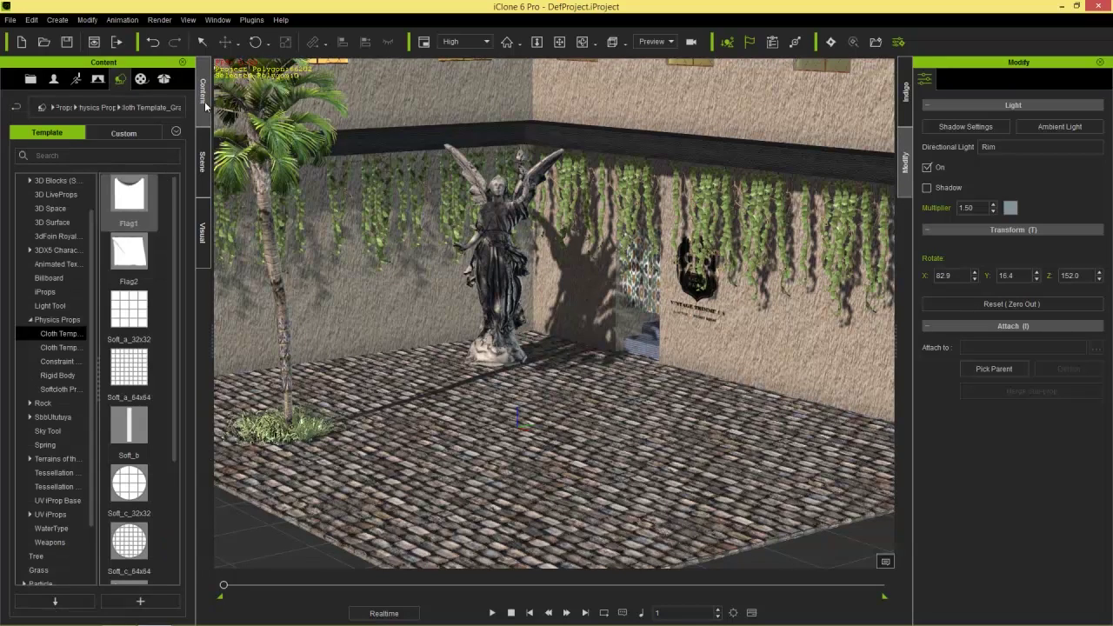
scroll(82, 356, down, 1)
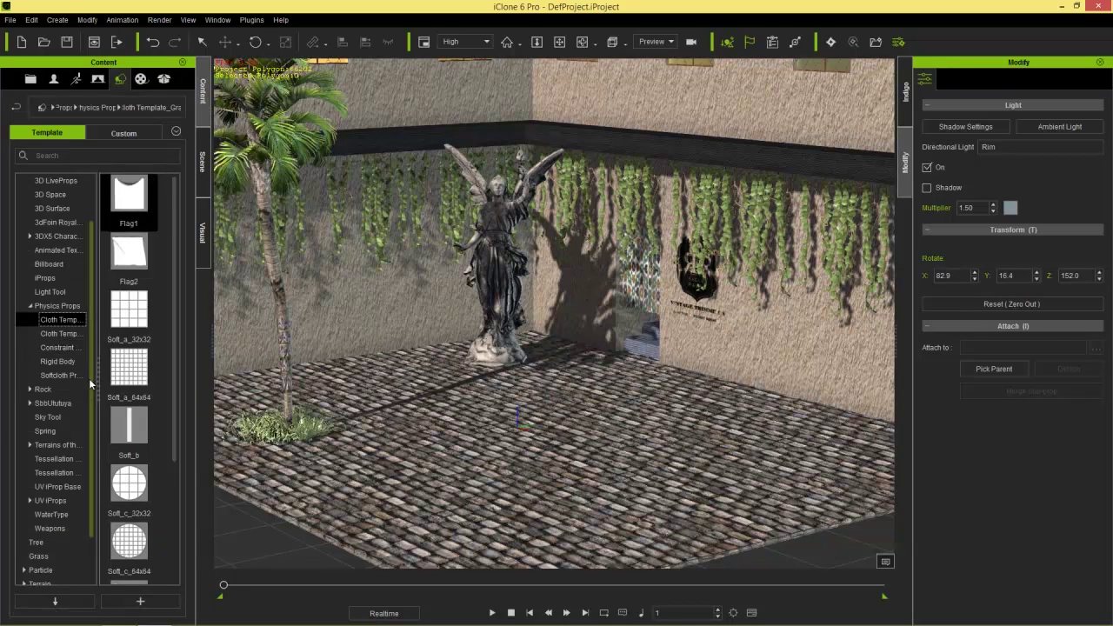
scroll(92, 384, down, 4)
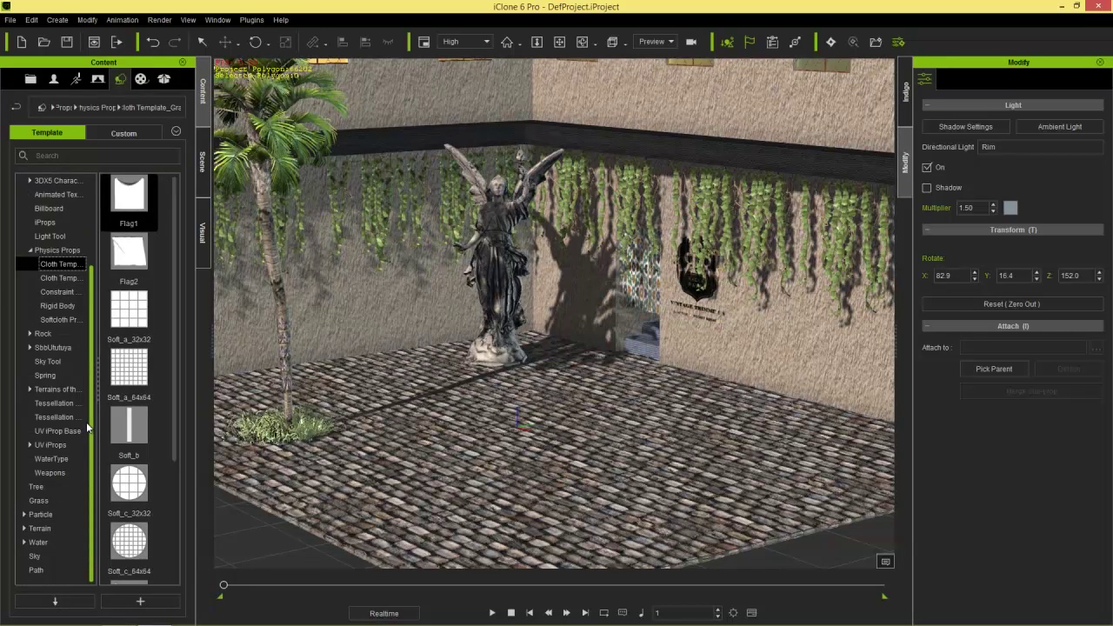
scroll(93, 374, up, 5)
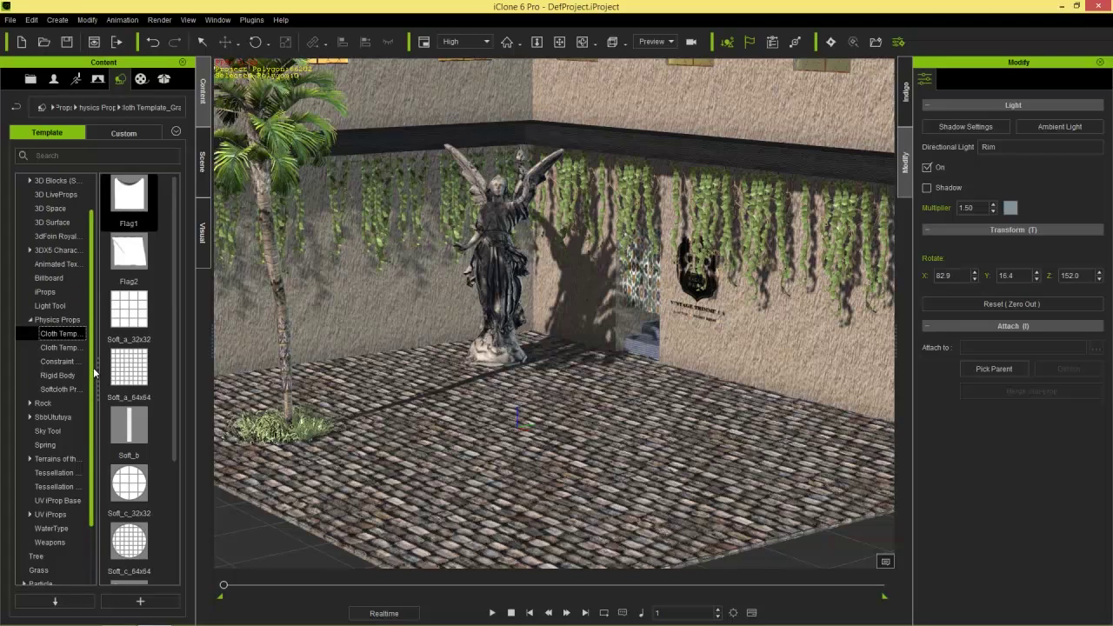
scroll(94, 373, up, 2)
click(52, 334)
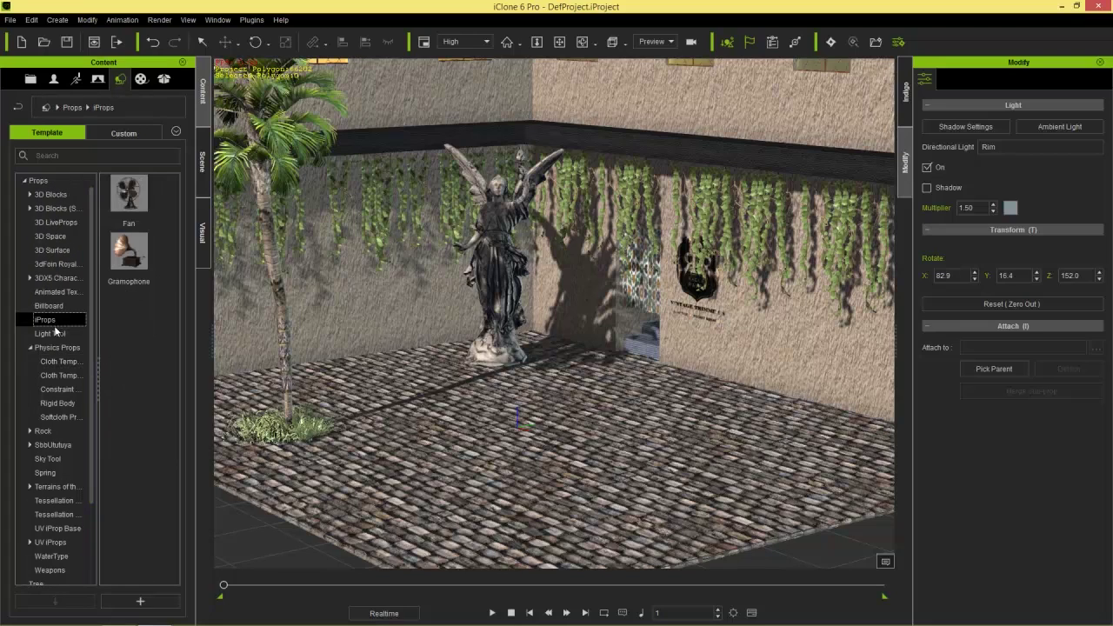
drag(175, 254, 736, 398)
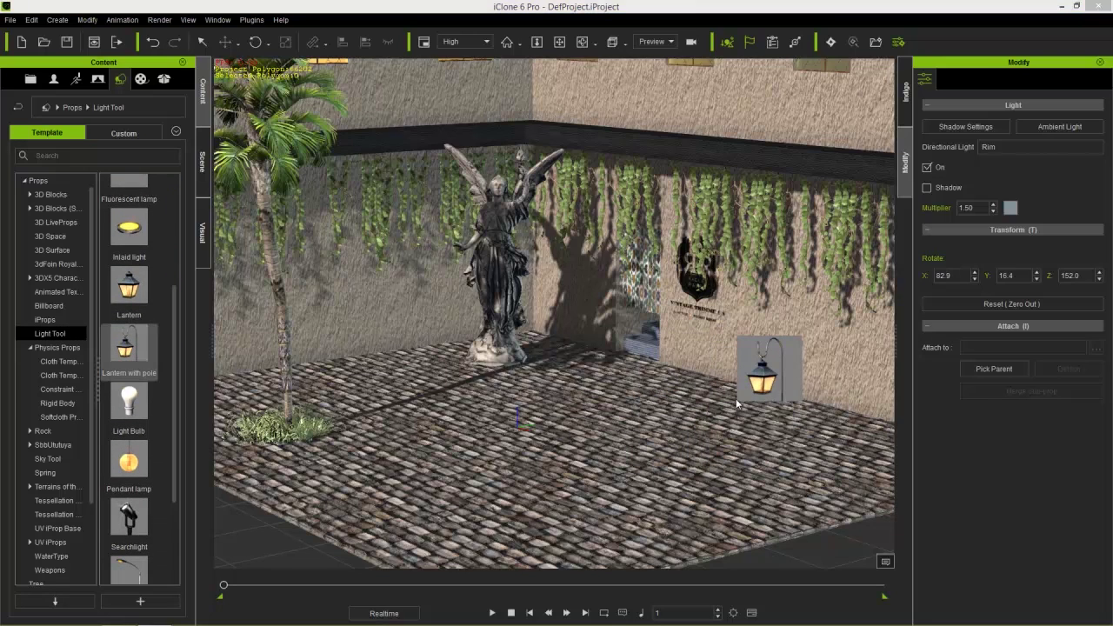
- Raise the lantern and move it against the wall, to about Y 433.3 and Z 123.5
right_drag(814, 442, 731, 270)
scroll(721, 225, up, 3)
middle_drag(779, 390, 478, 352)
right_drag(478, 352, 388, 399)
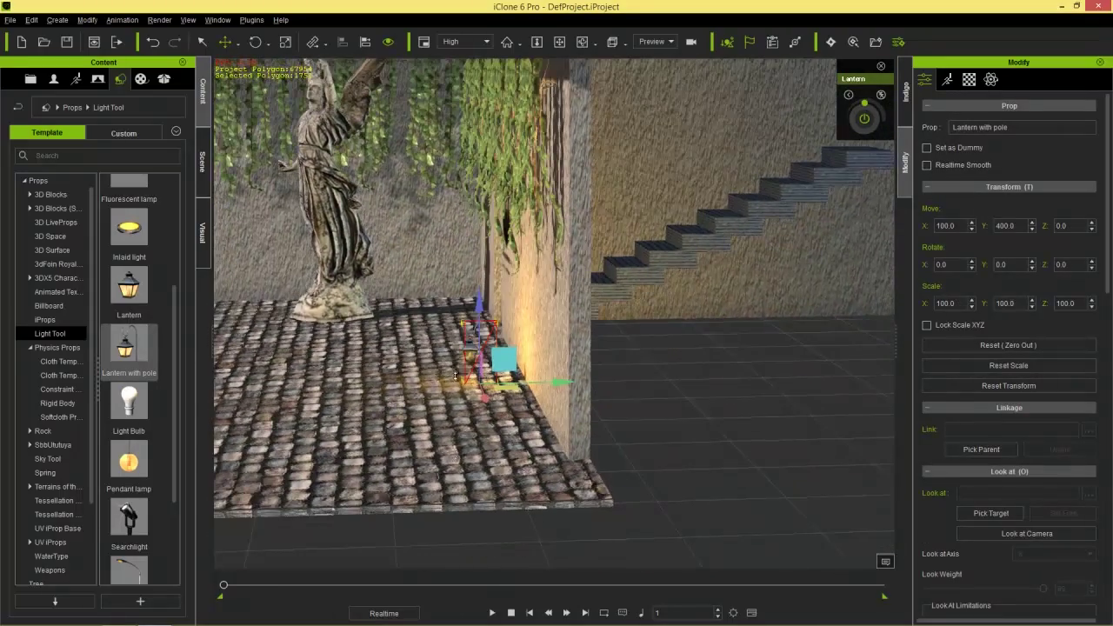
right_drag(455, 376, 464, 254)
middle_drag(452, 429, 477, 446)
drag(488, 412, 535, 220)
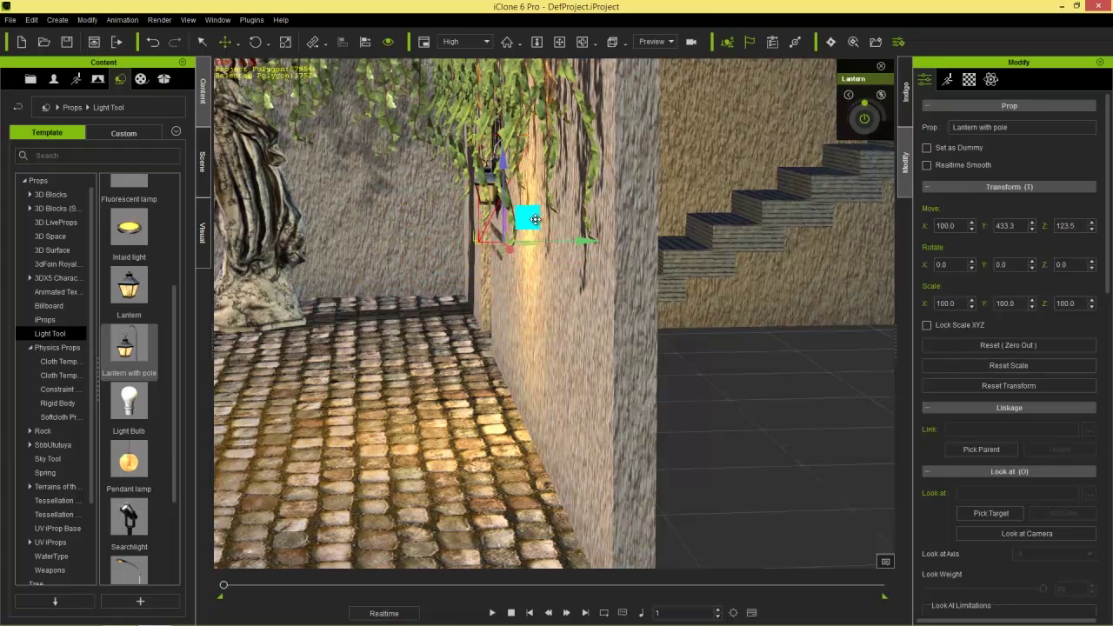
- Move the lantern along the wall away from the logo and higher among the ivy, to about X 311.8 and Z 213.6
right_drag(410, 274, 586, 230)
scroll(586, 229, up, 2)
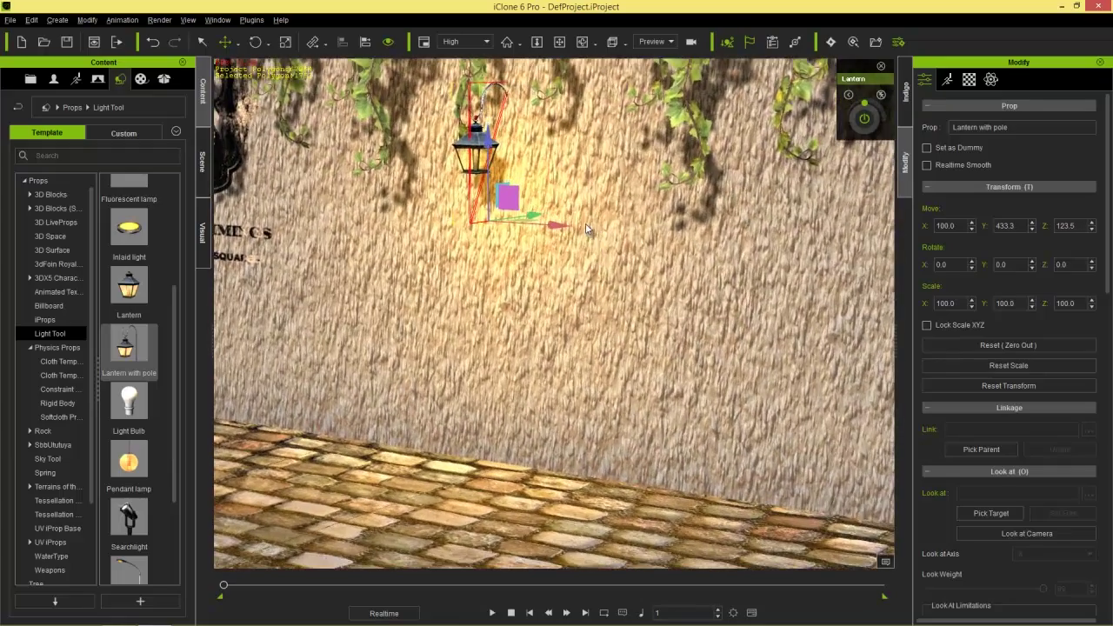
scroll(587, 230, down, 5)
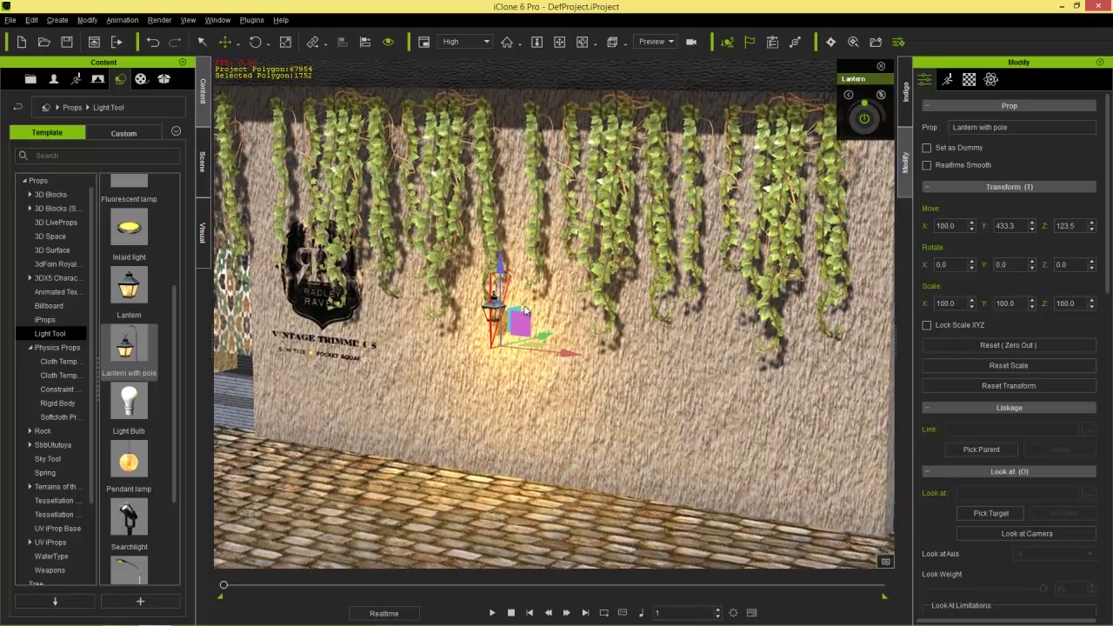
right_drag(525, 310, 477, 307)
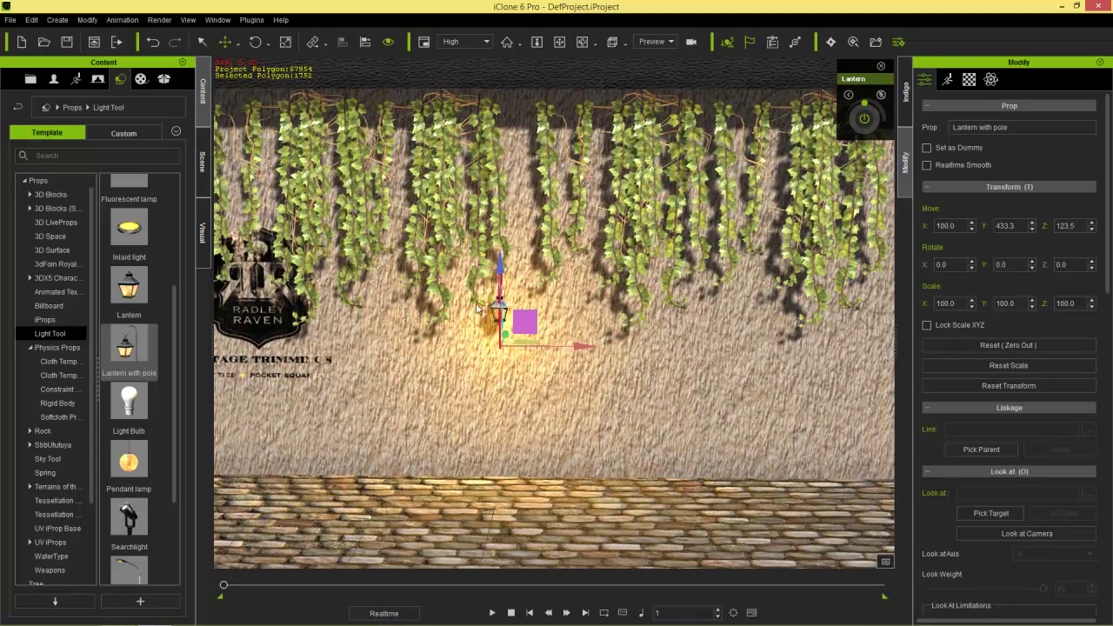
drag(518, 330, 762, 229)
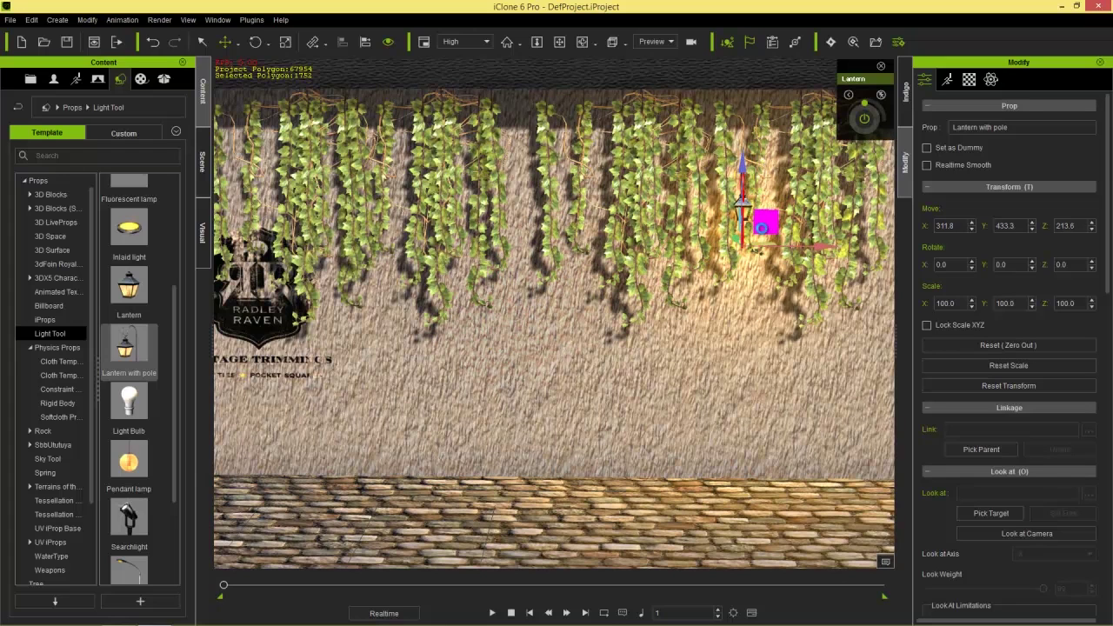
- Duplicate the lantern above the logo at about X -116.7, and duplicate that copy toward the statue at about Y 108.1
ctrl+drag(818, 248, 333, 288)
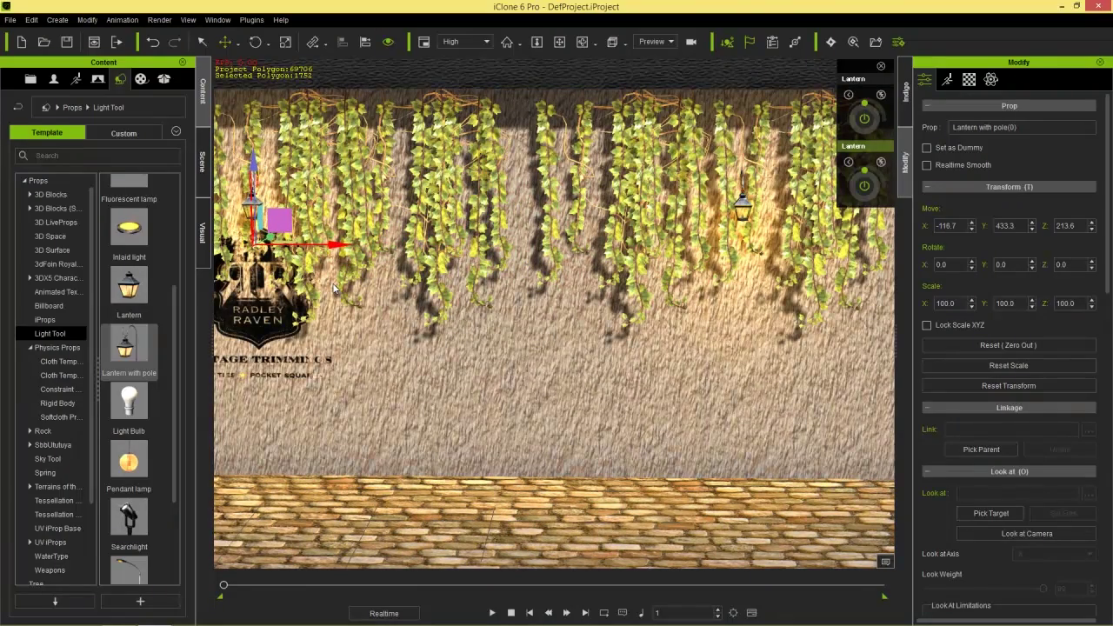
right_drag(305, 339, 827, 310)
ctrl+drag(859, 259, 584, 308)
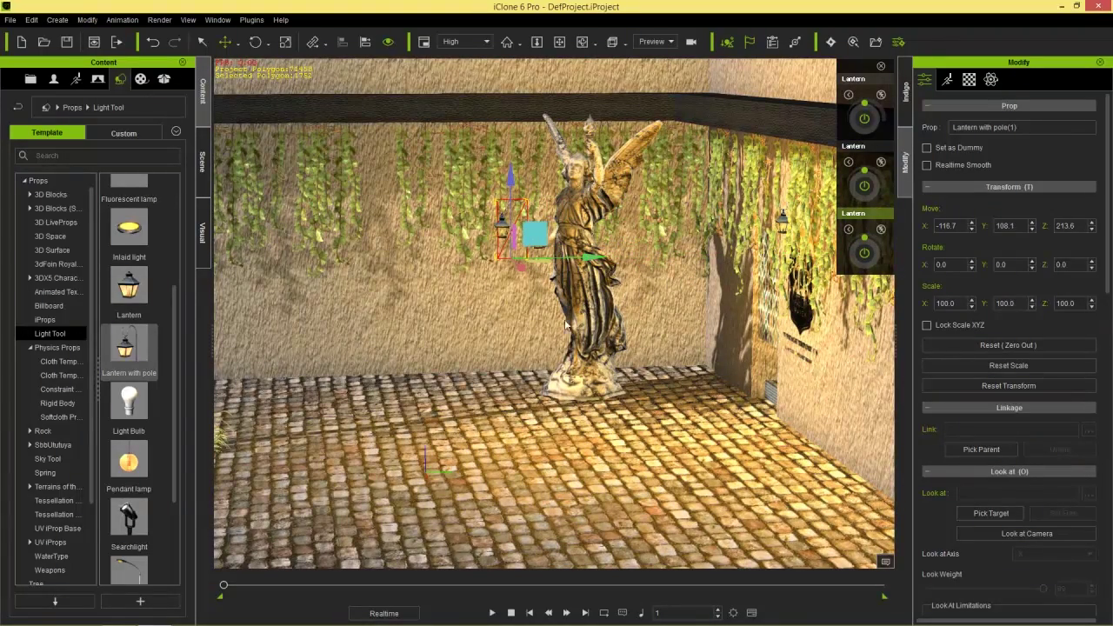
right_drag(442, 380, 603, 364)
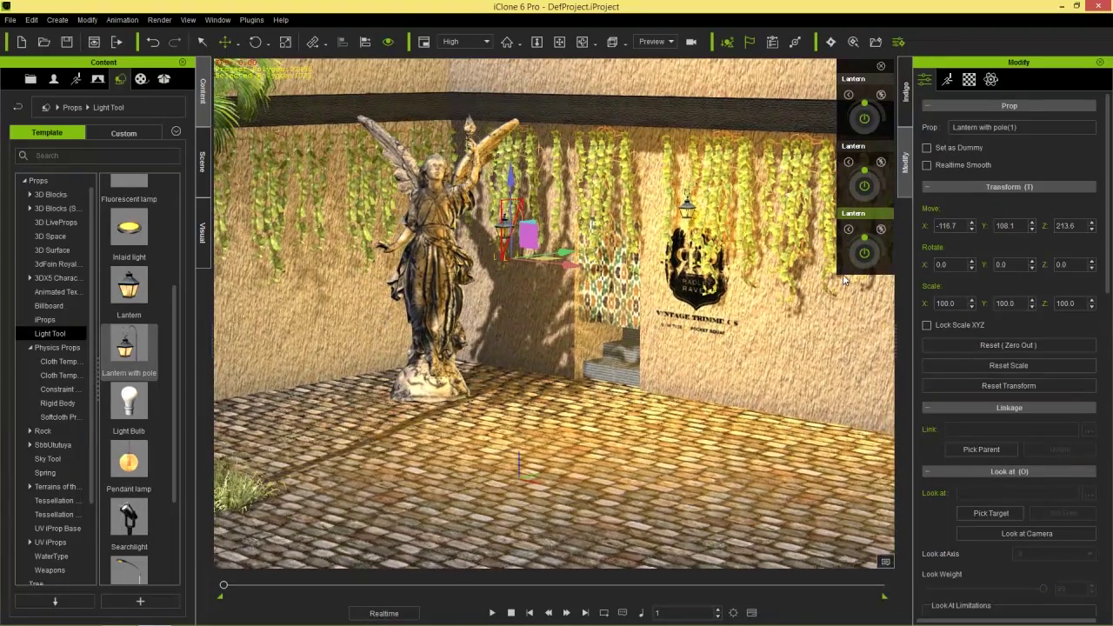
- Rotate the newest lantern copy to 90 degrees on Z and move it against the side wall beside the statue, at about X -556.7
text(90)
key(Return)
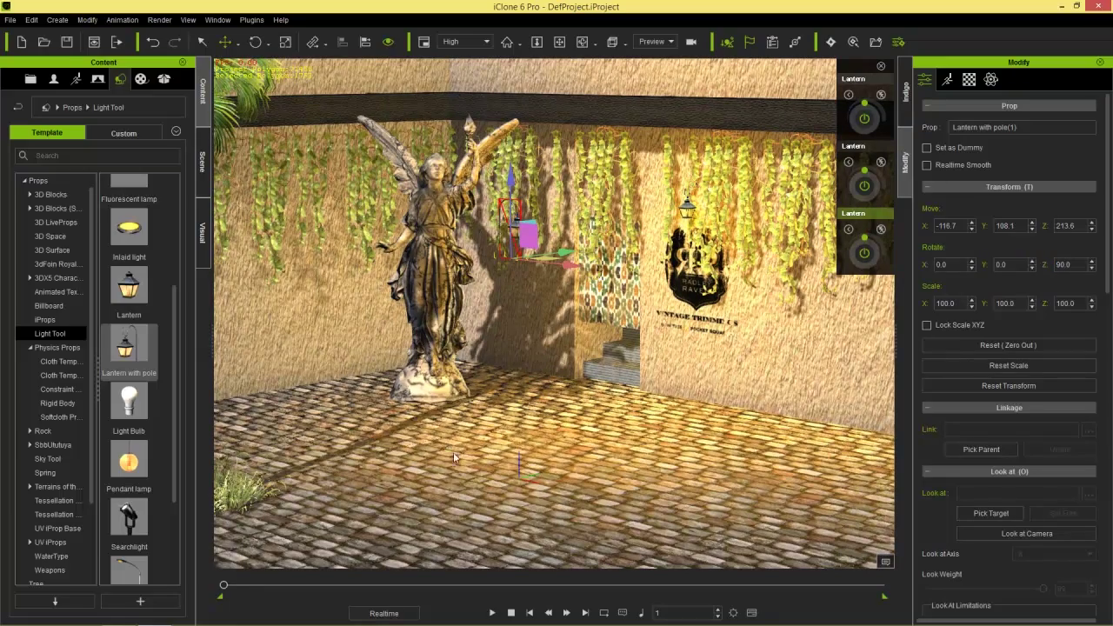
right_drag(336, 344, 650, 329)
drag(650, 329, 335, 303)
right_drag(336, 303, 311, 383)
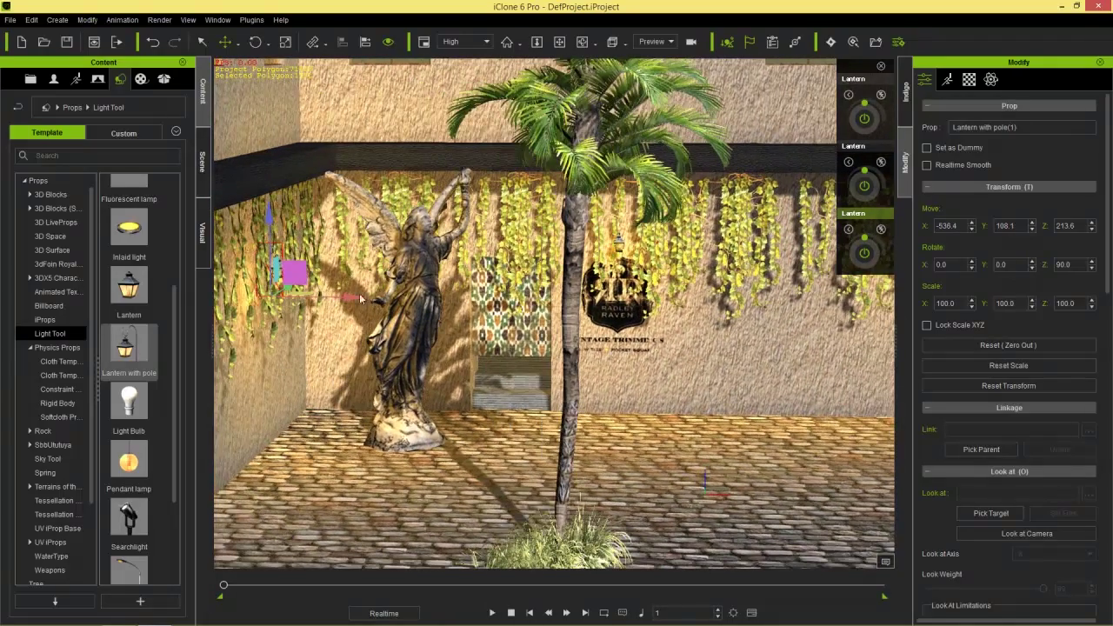
drag(359, 300, 336, 298)
right_drag(364, 325, 421, 337)
right_drag(434, 278, 423, 388)
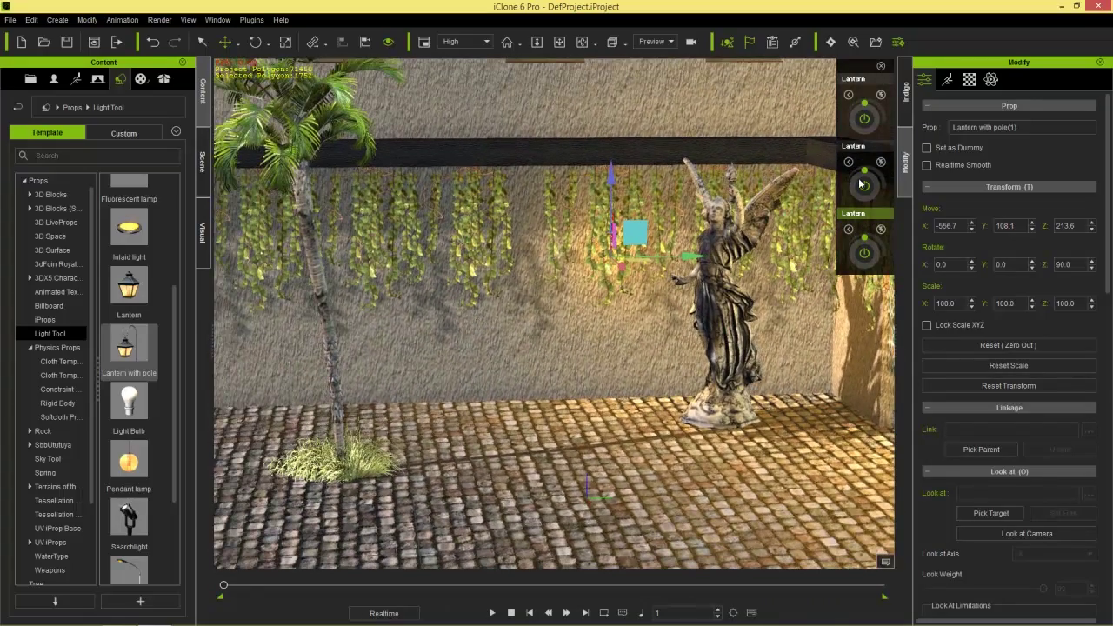
- Duplicate the side-wall lantern along the ivy wall to behind the palm tree, at about Y -368.6
middle_drag(604, 332, 759, 339)
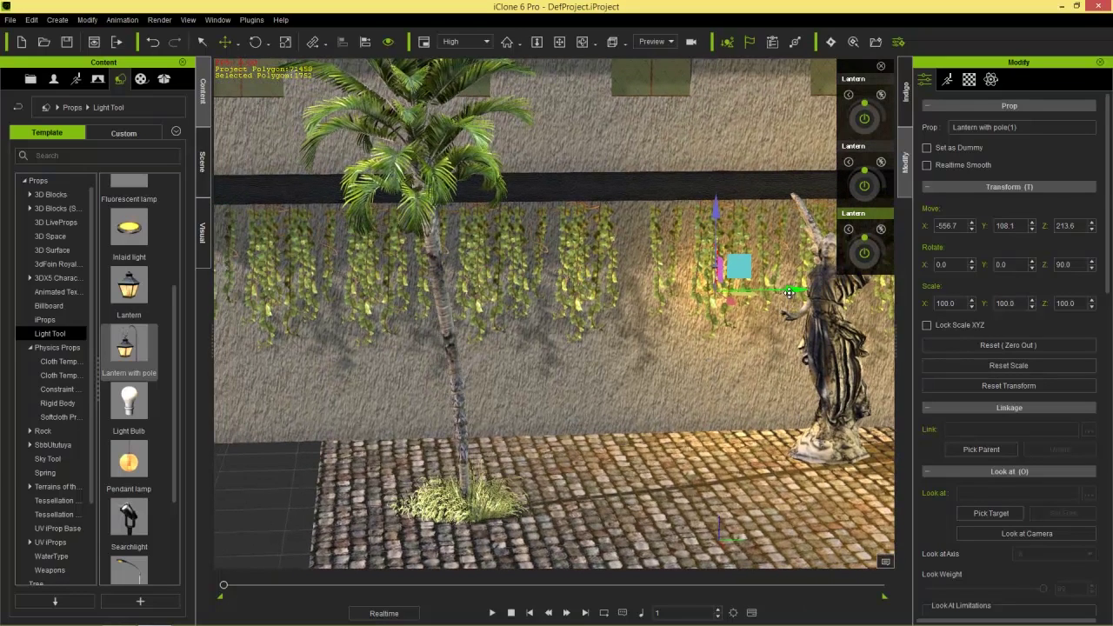
shift+drag(788, 292, 467, 323)
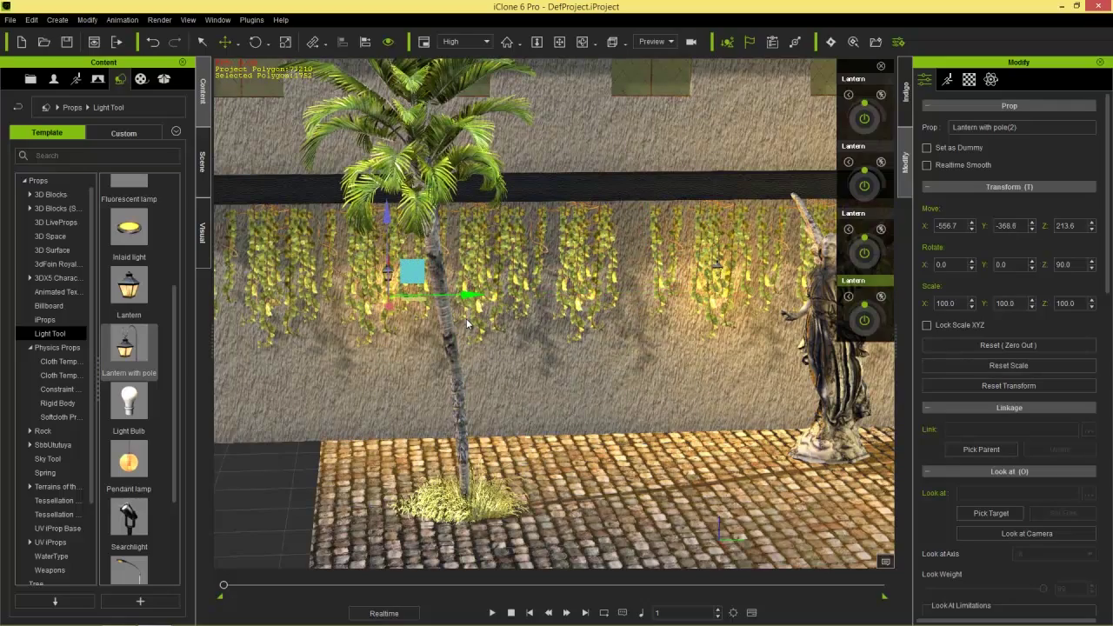
mouse_move(478, 409)
right_down()
mouse_move(561, 365)
mouse_move(487, 396)
right_up()
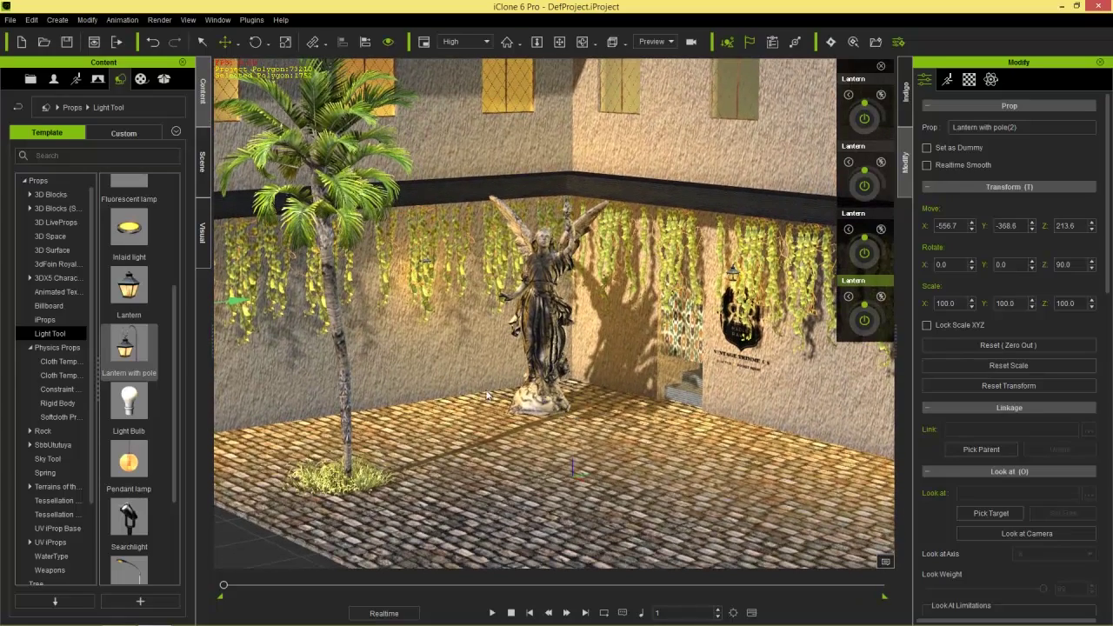
- Turn off the Key and Rim directional lights so only the lanterns light the courtyard
click(203, 161)
scroll(183, 365, down, 2)
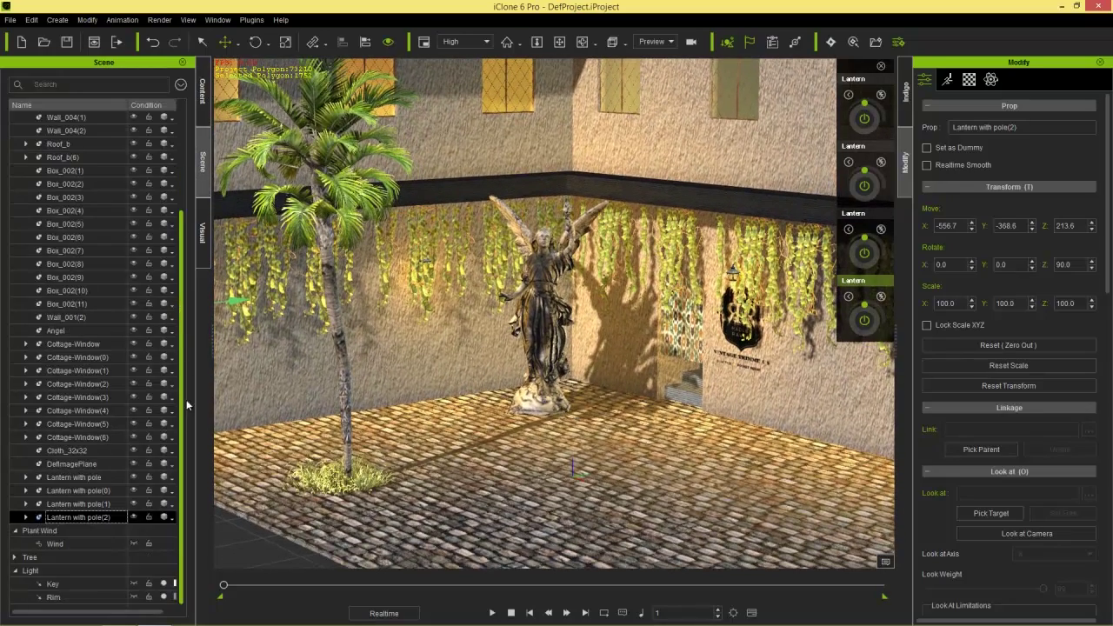
click(165, 584)
click(164, 596)
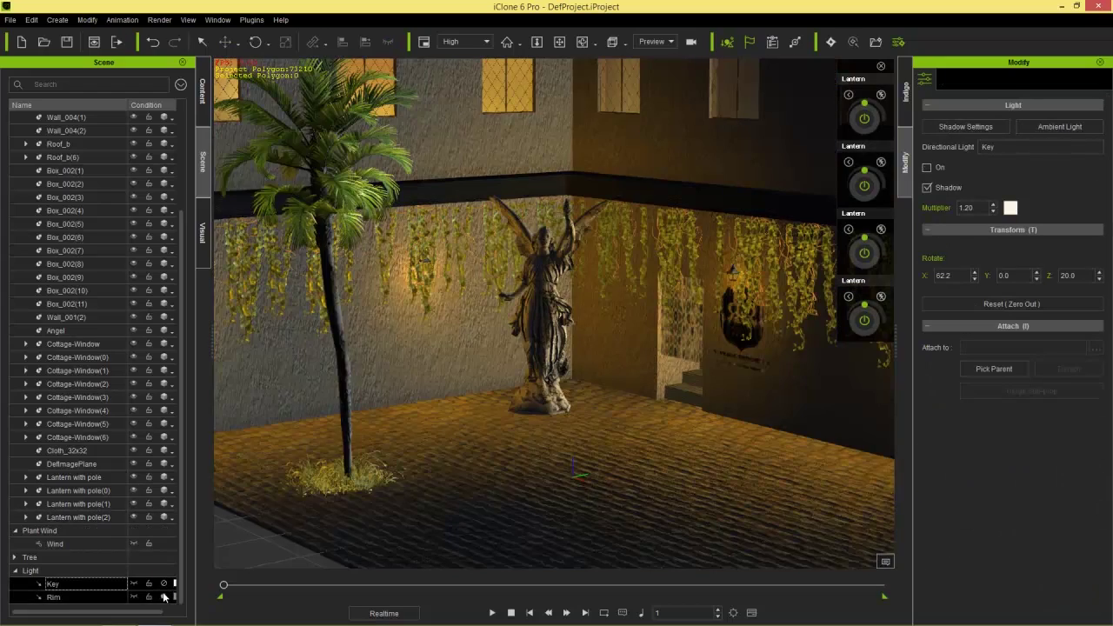
middle_drag(583, 309, 492, 421)
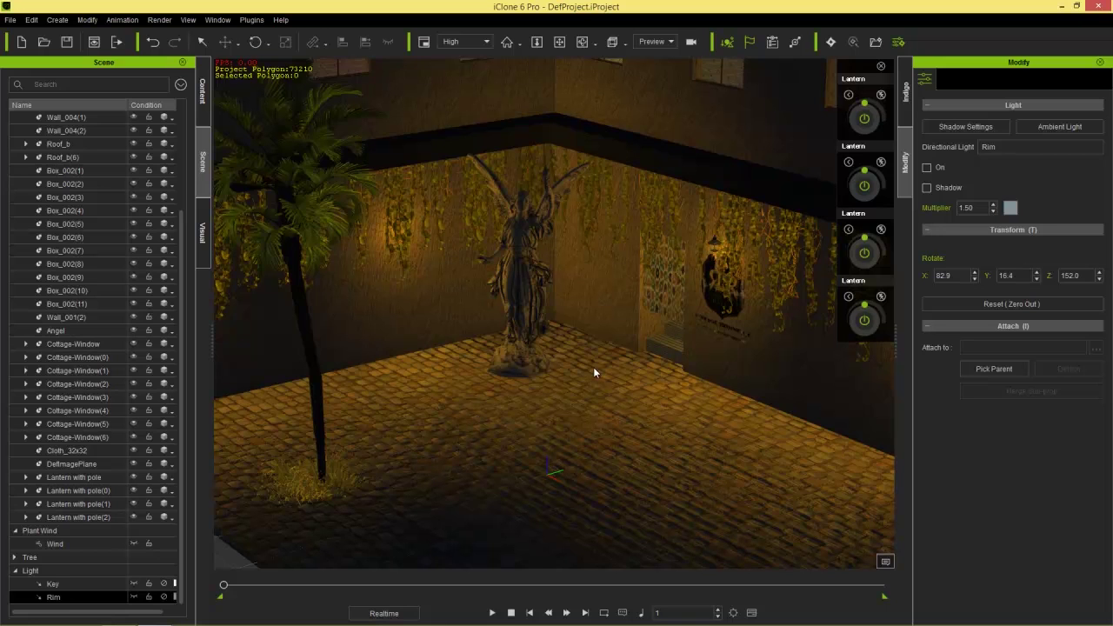
middle_drag(560, 364, 597, 394)
middle_drag(646, 476, 609, 372)
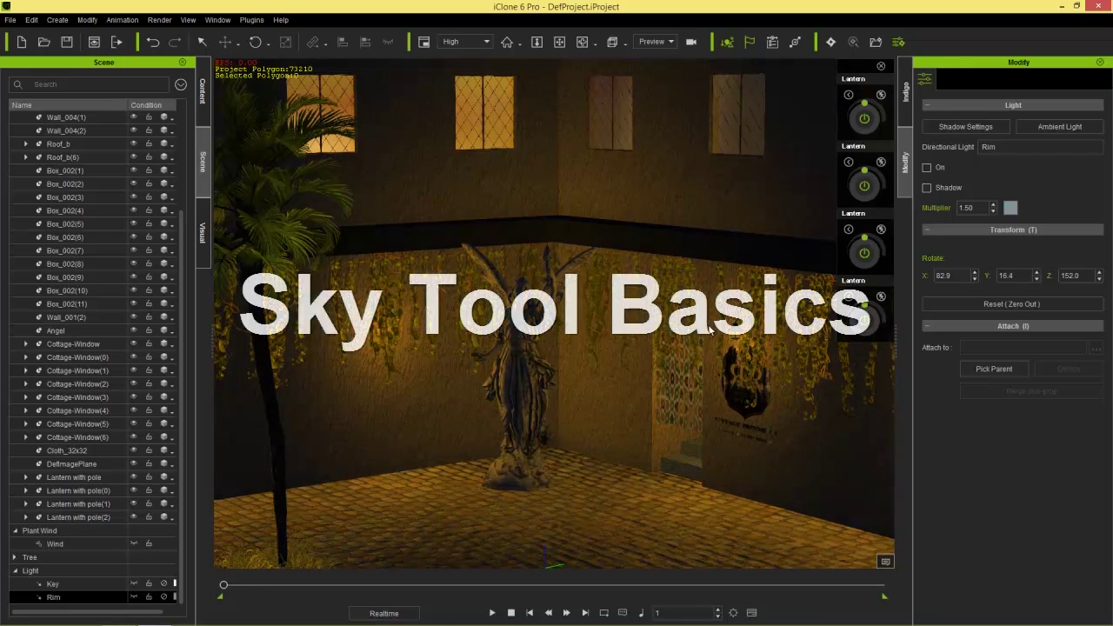
- Select the first lantern through its brightness dial and close the on-screen lantern controls
click(864, 102)
drag(868, 106, 866, 106)
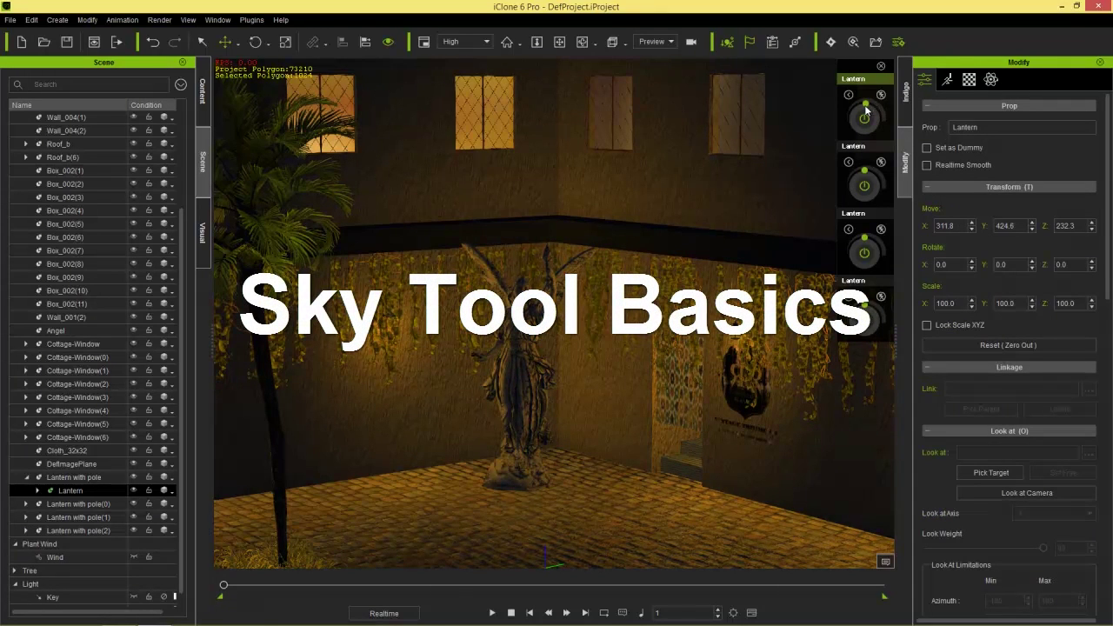
click(881, 66)
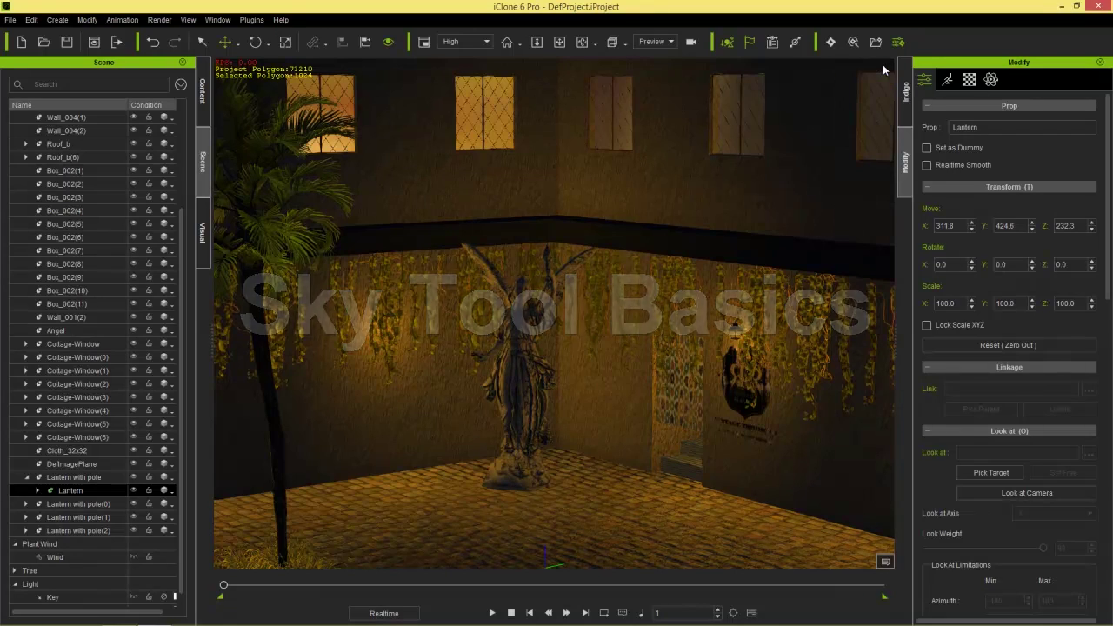
- Add the Sky Tool prop from the Sky Tool category to the scene
click(202, 91)
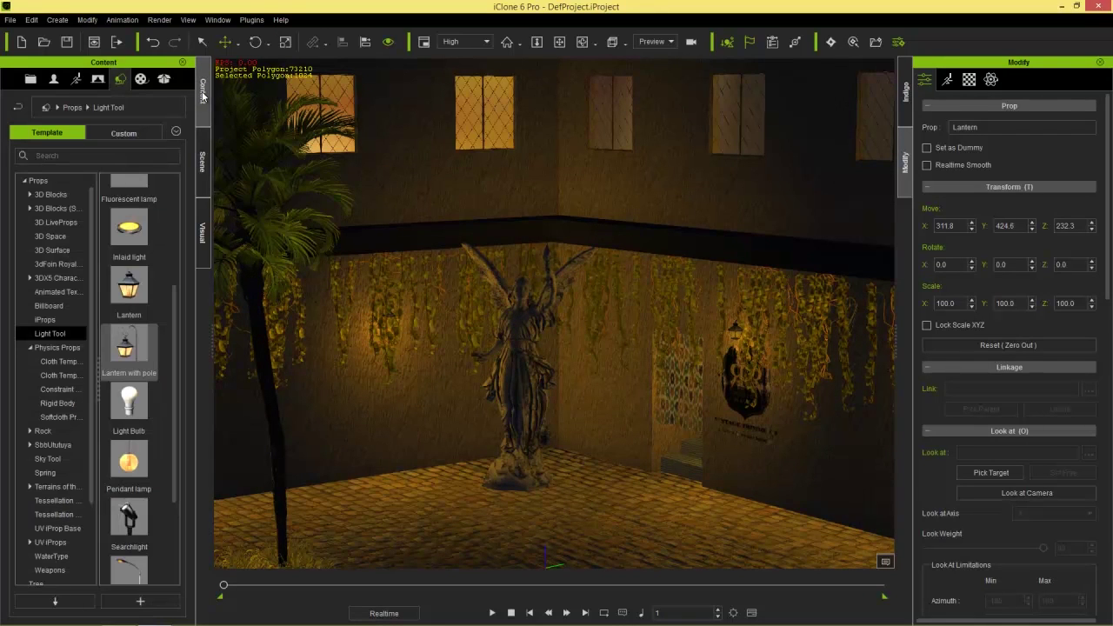
click(47, 459)
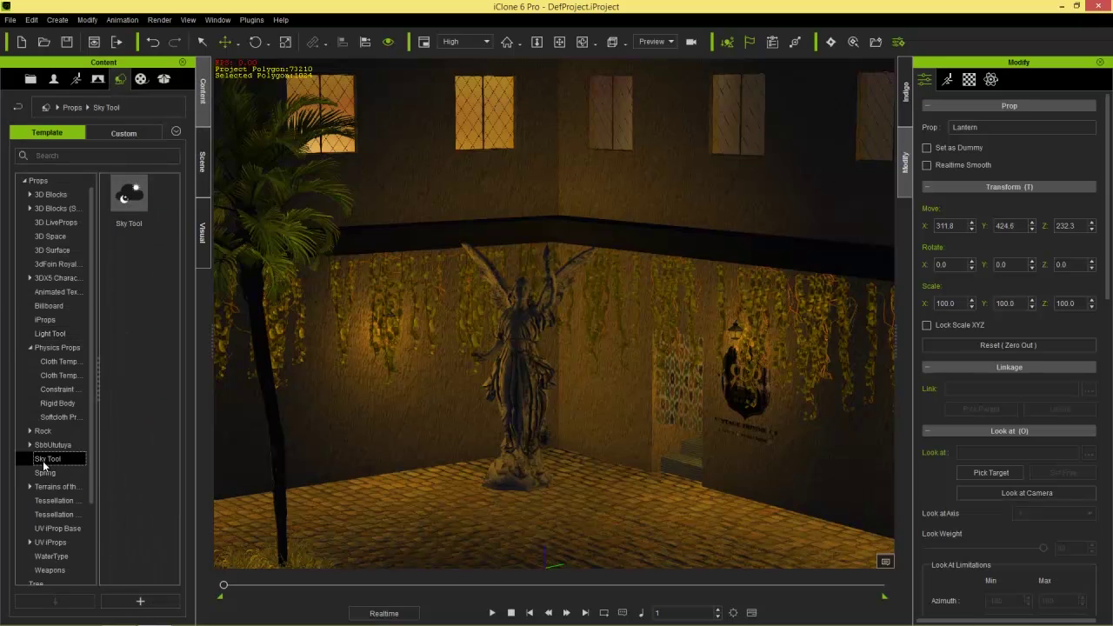
click(133, 193)
double_click(133, 194)
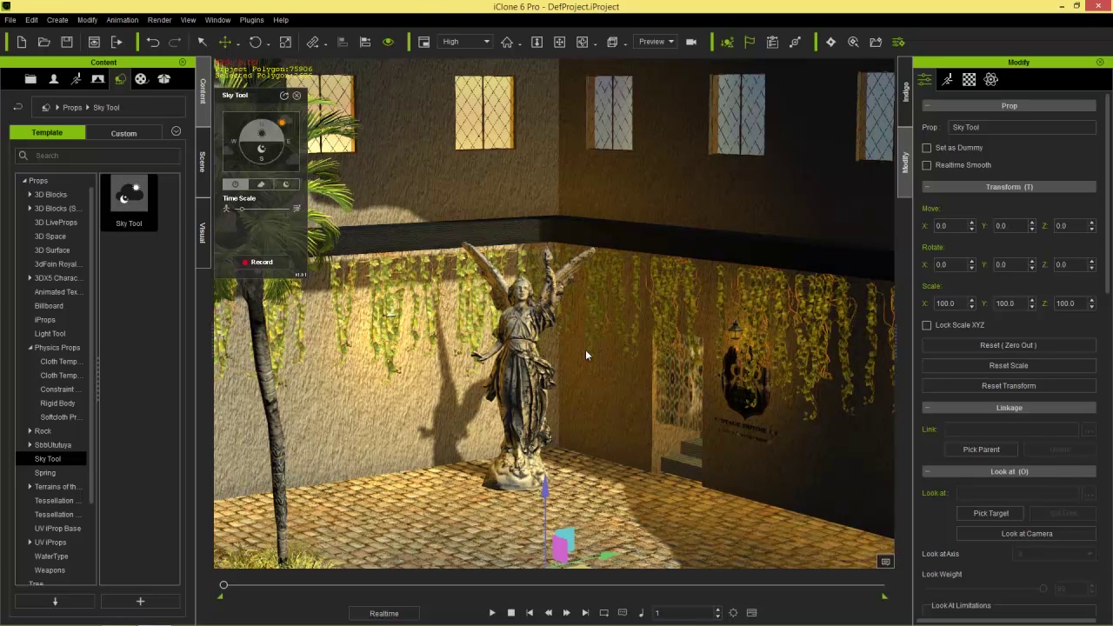
- Examine the sky dome and its clouds around the courtyard from far outside and from within
right_drag(563, 308, 572, 361)
right_drag(534, 183, 642, 312)
right_drag(571, 190, 571, 443)
right_drag(549, 224, 544, 513)
right_drag(521, 277, 532, 551)
right_drag(539, 244, 553, 548)
mouse_move(451, 113)
right_down()
mouse_move(479, 371)
mouse_move(529, 425)
right_up()
mouse_move(488, 176)
right_down()
mouse_move(514, 475)
mouse_move(506, 190)
right_up()
mouse_move(522, 479)
right_down()
mouse_move(494, 214)
mouse_move(524, 349)
right_up()
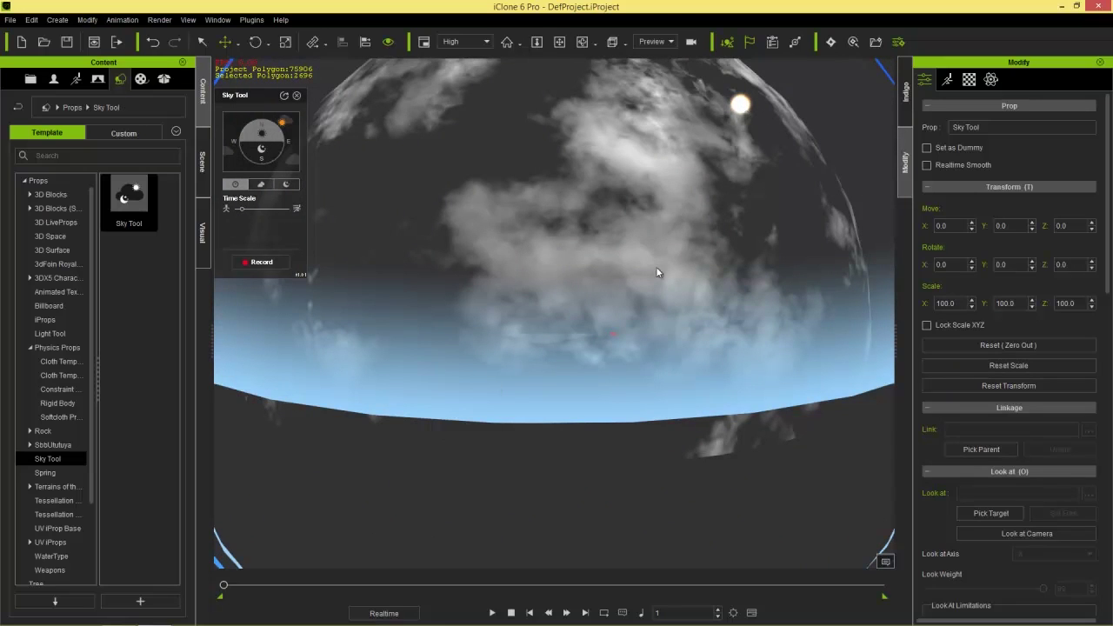
right_drag(627, 452, 508, 35)
right_drag(602, 359, 483, 28)
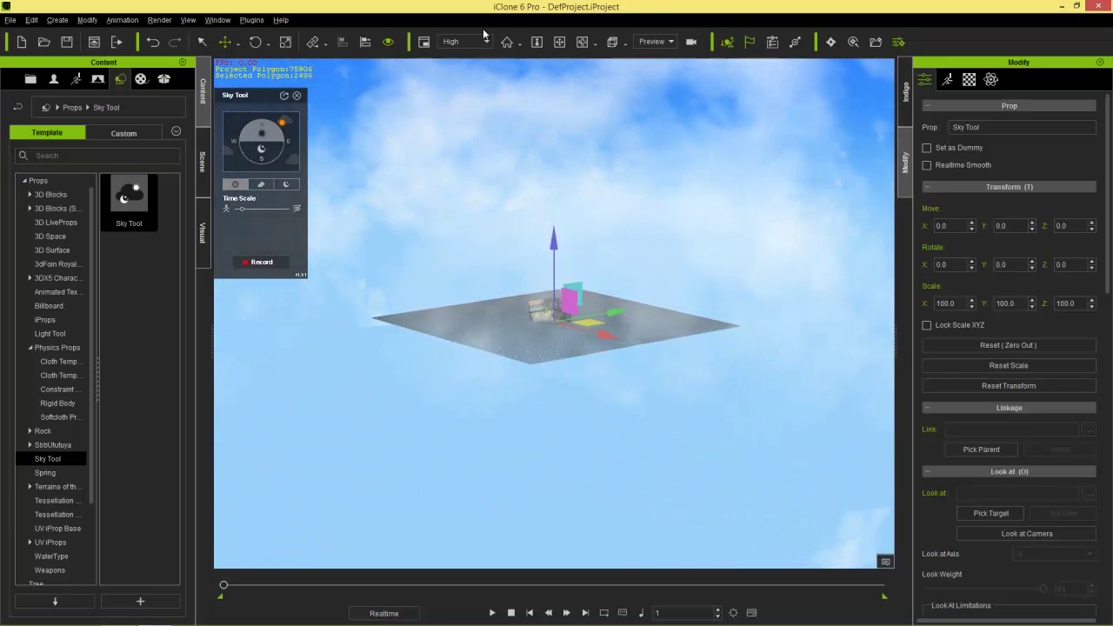
right_drag(601, 385, 524, 147)
right_drag(593, 438, 502, 234)
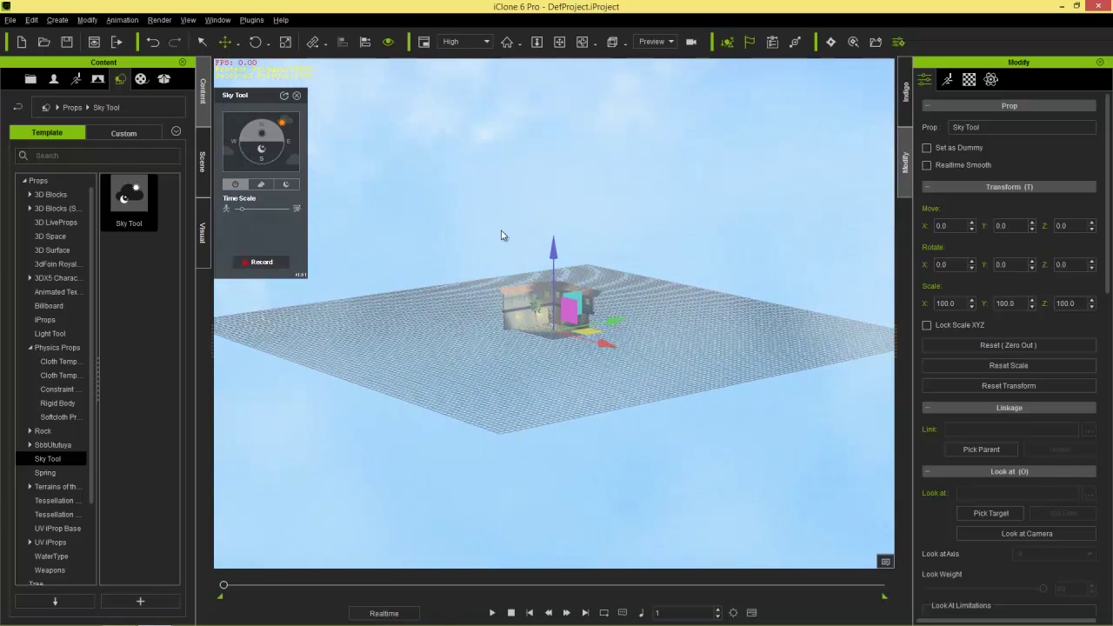
- Focus on the stair box Box_002(3) to return to the courtyard, and frame the Angel statue with it selected
click(202, 161)
click(65, 196)
key(f)
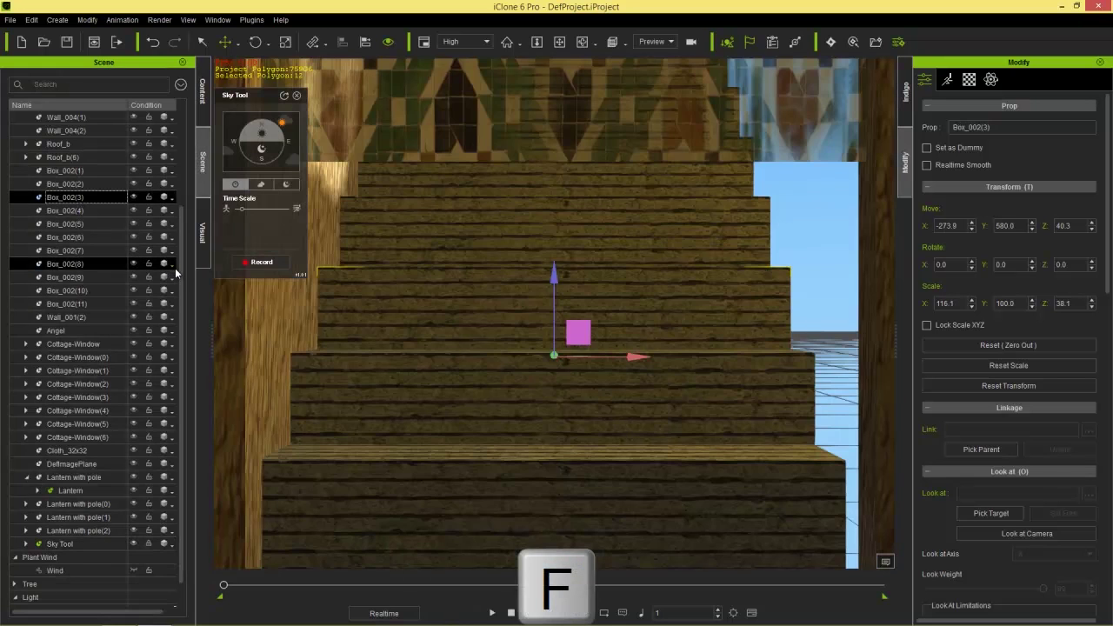
middle_drag(465, 300, 335, 332)
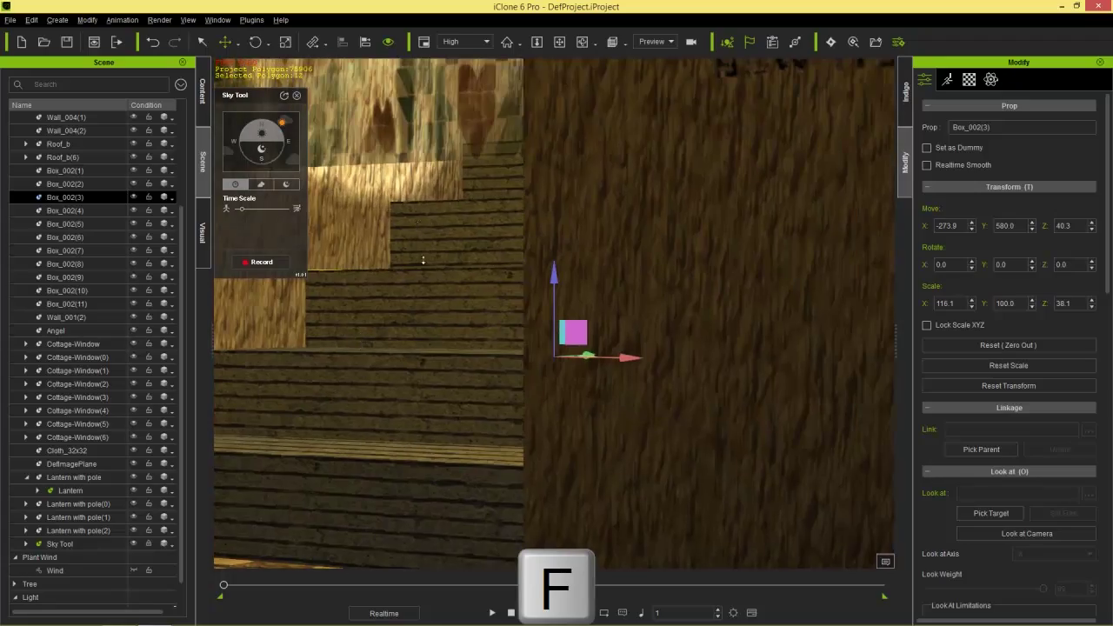
right_drag(423, 259, 437, 408)
middle_drag(389, 223, 379, 323)
click(267, 332)
middle_drag(263, 330, 559, 363)
right_drag(561, 363, 521, 495)
middle_drag(407, 362, 467, 345)
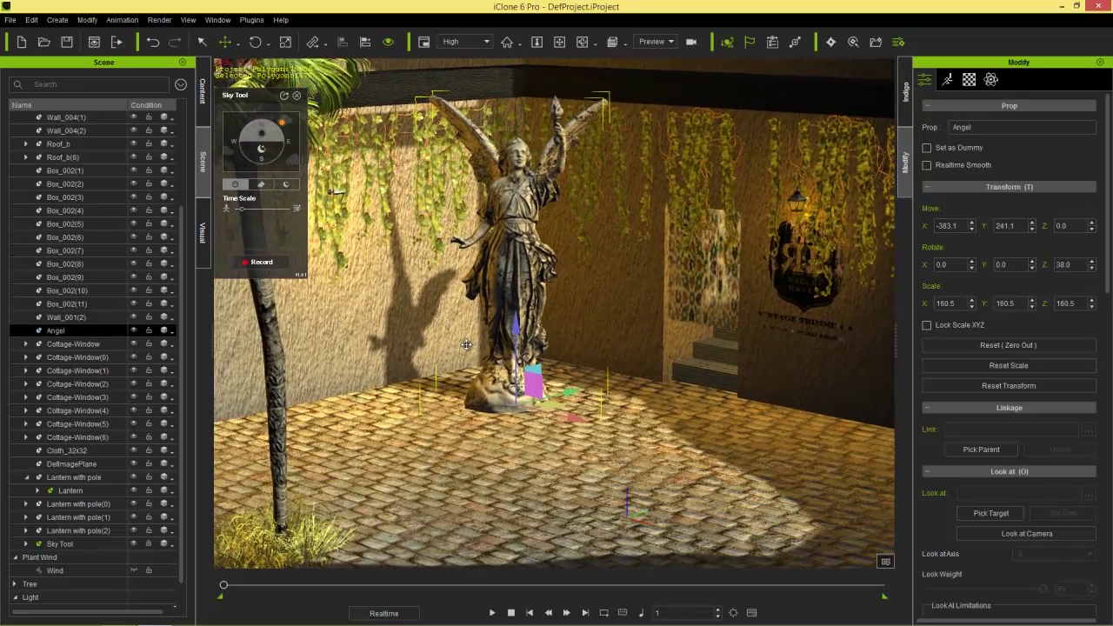
- Add the Mason S03 avatar from the CELLYGON G6_STYLE_PACK in front of the statue, at X -200, Y 100
click(203, 89)
click(54, 79)
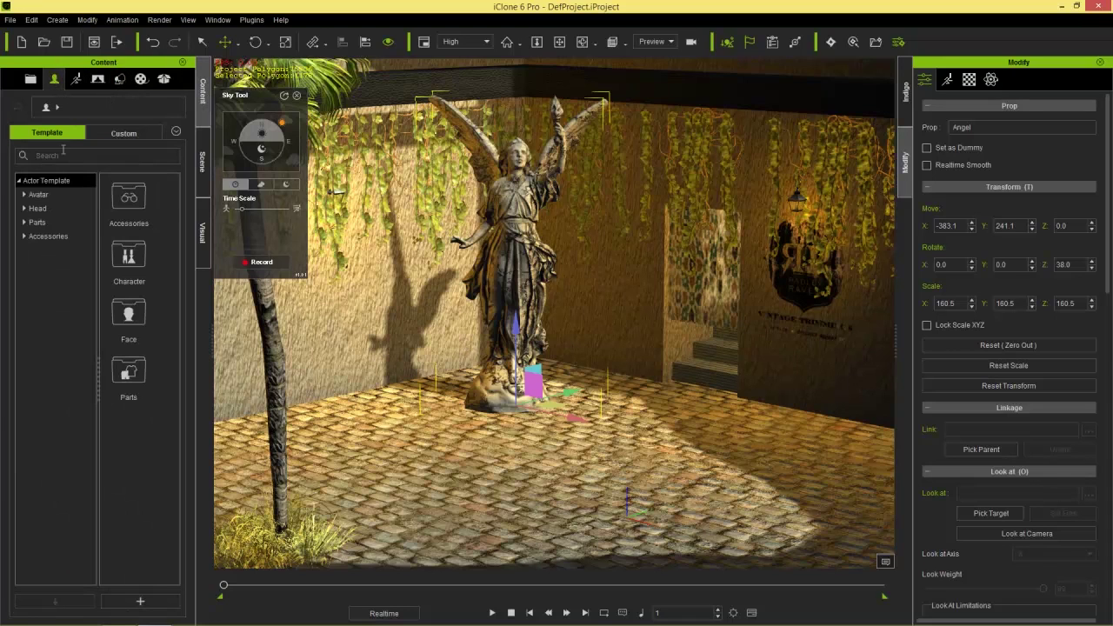
click(24, 195)
click(56, 210)
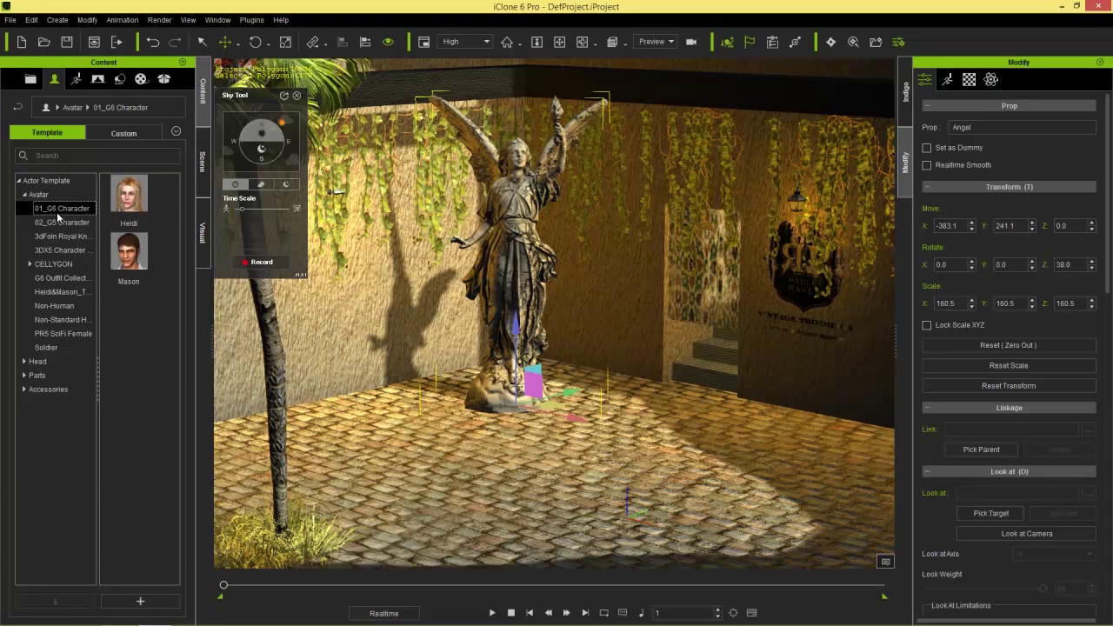
drag(132, 250, 62, 279)
click(30, 263)
click(63, 277)
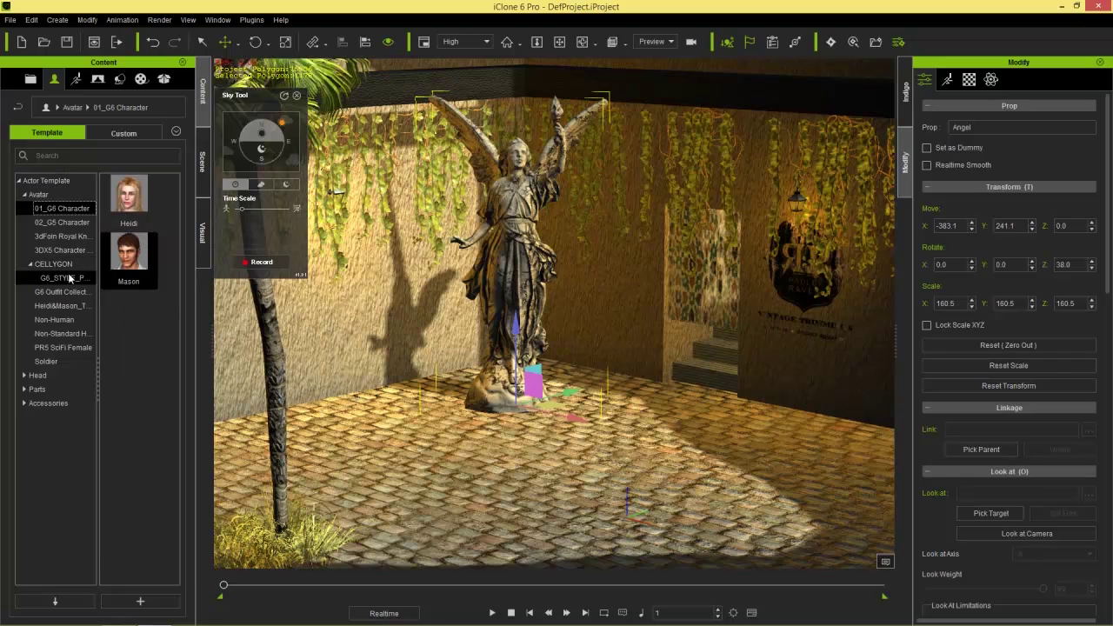
scroll(175, 265, down, 5)
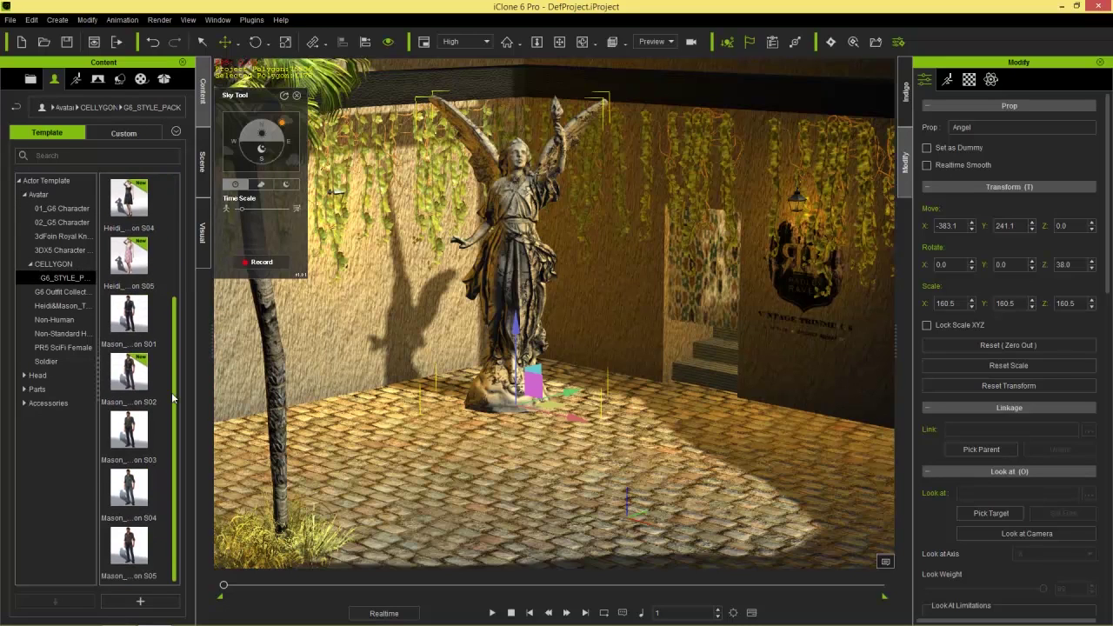
drag(129, 435, 589, 469)
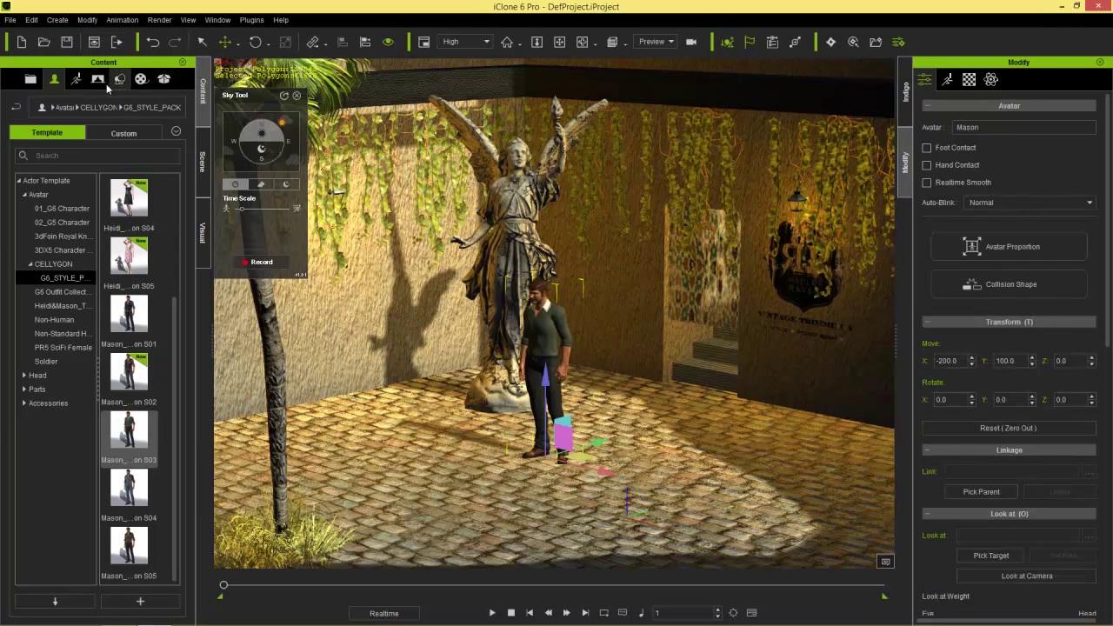
- Apply the Walk think motion from the 01_G6 Motion_Mason Perform set to the Mason avatar
click(76, 79)
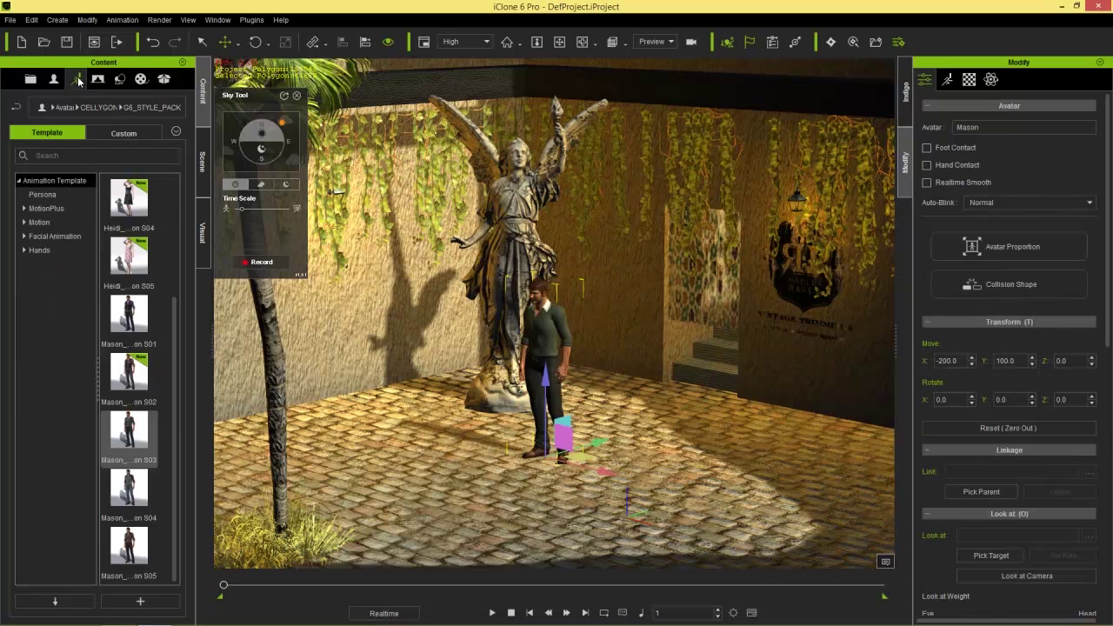
click(24, 223)
double_click(62, 261)
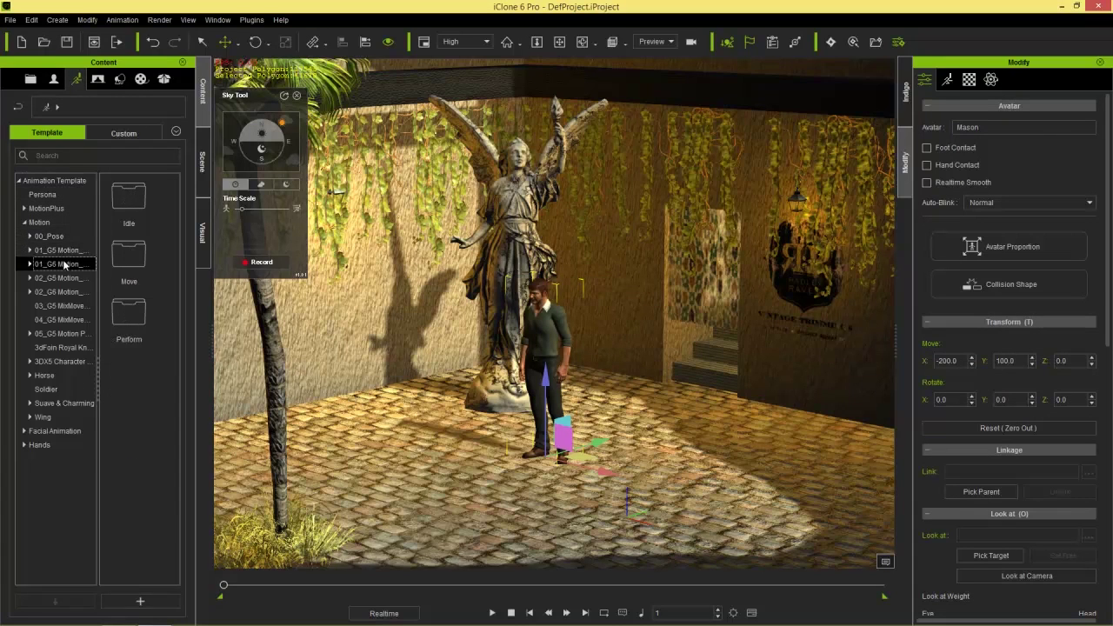
click(65, 291)
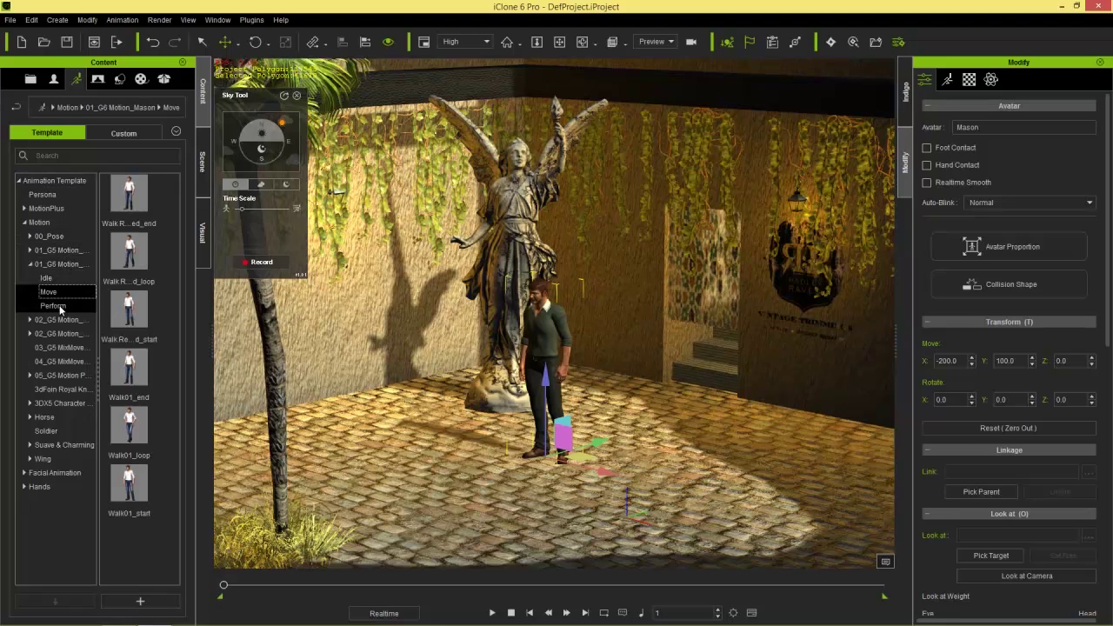
click(54, 306)
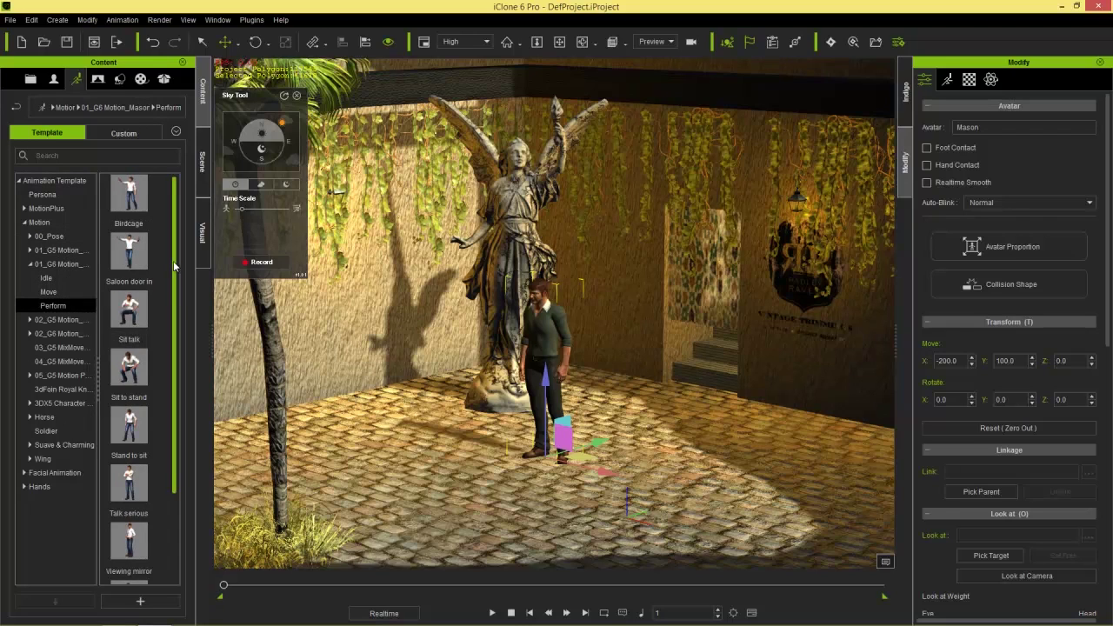
scroll(173, 265, down, 2)
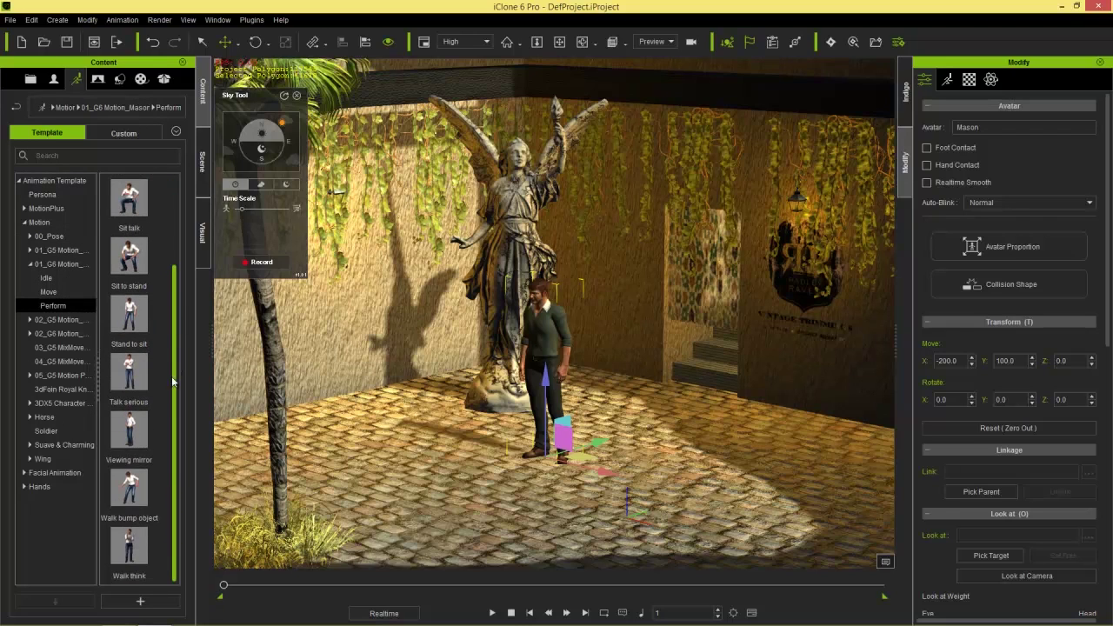
double_click(130, 546)
- Play the avatar's walk across the courtyard, pause it at about frame 468, and keep the avatar selected
key(space)
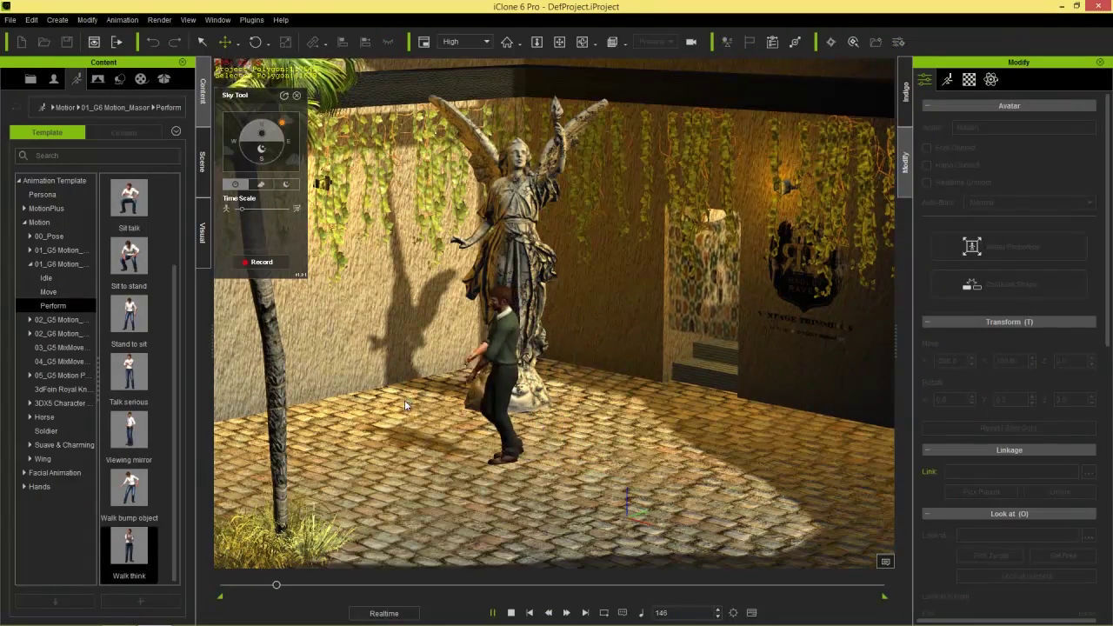
middle_drag(398, 407, 472, 391)
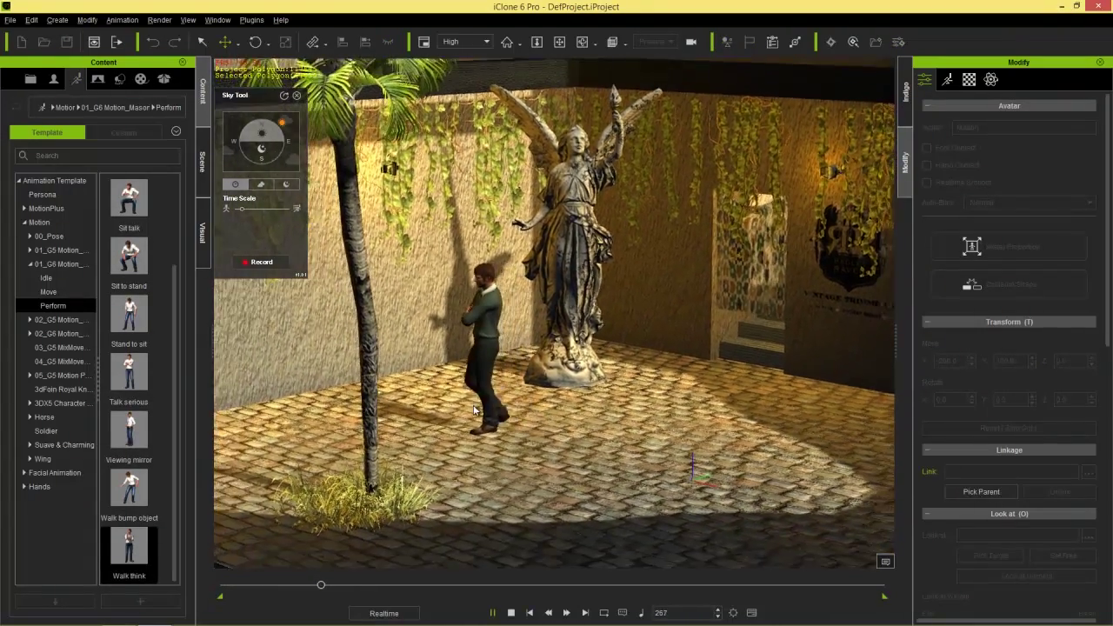
right_drag(475, 413, 446, 416)
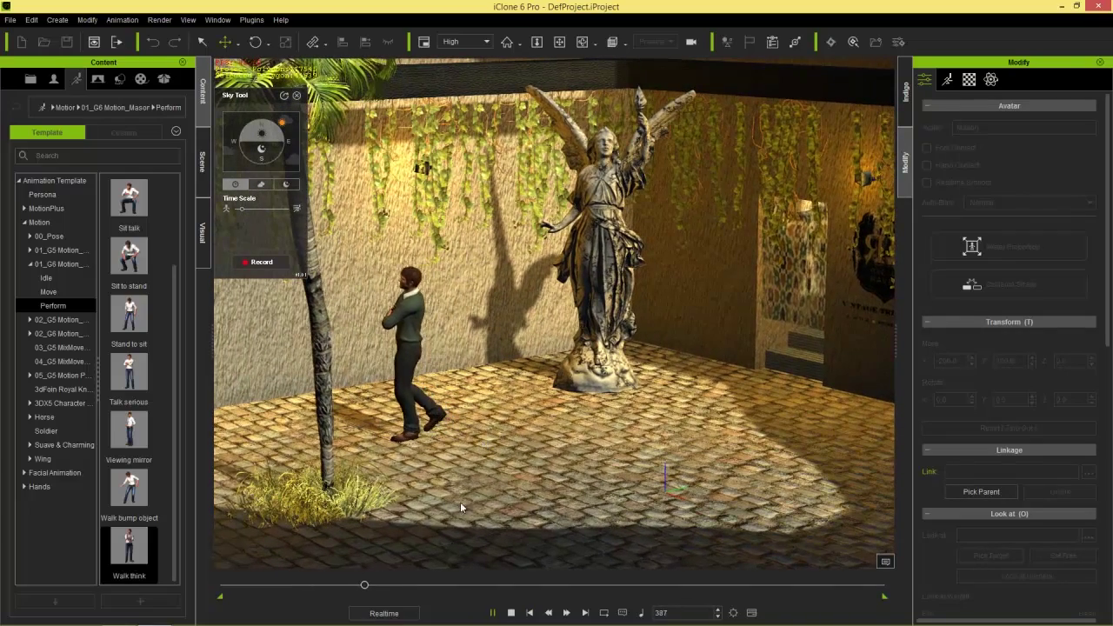
click(493, 612)
click(402, 383)
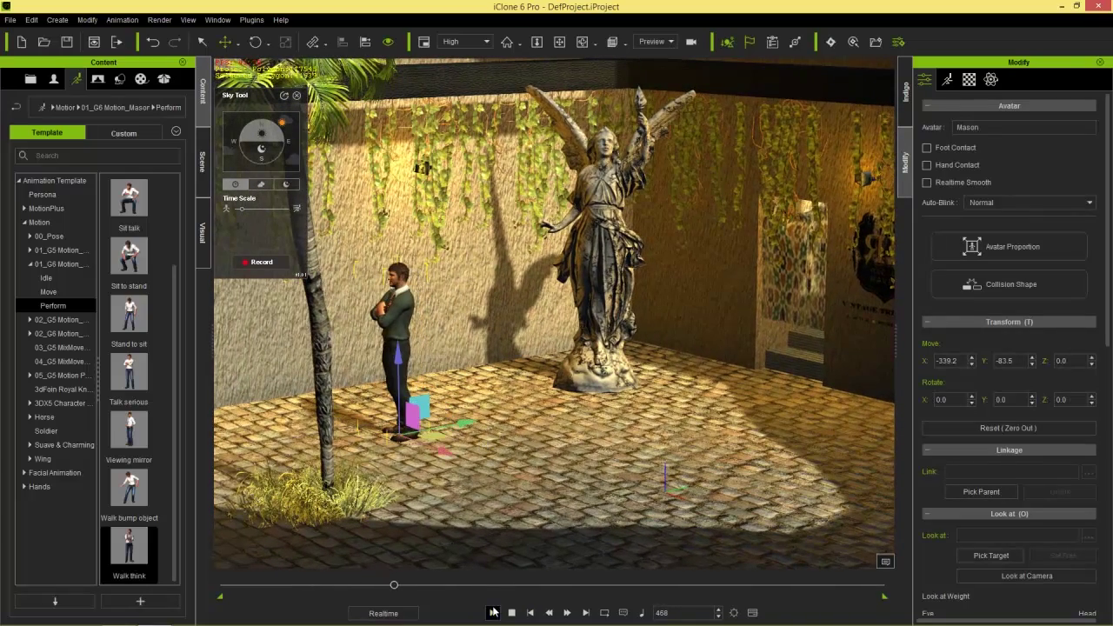
- Remove the object animation from the Mason avatar and return the timeline to frame 1
right_click(392, 321)
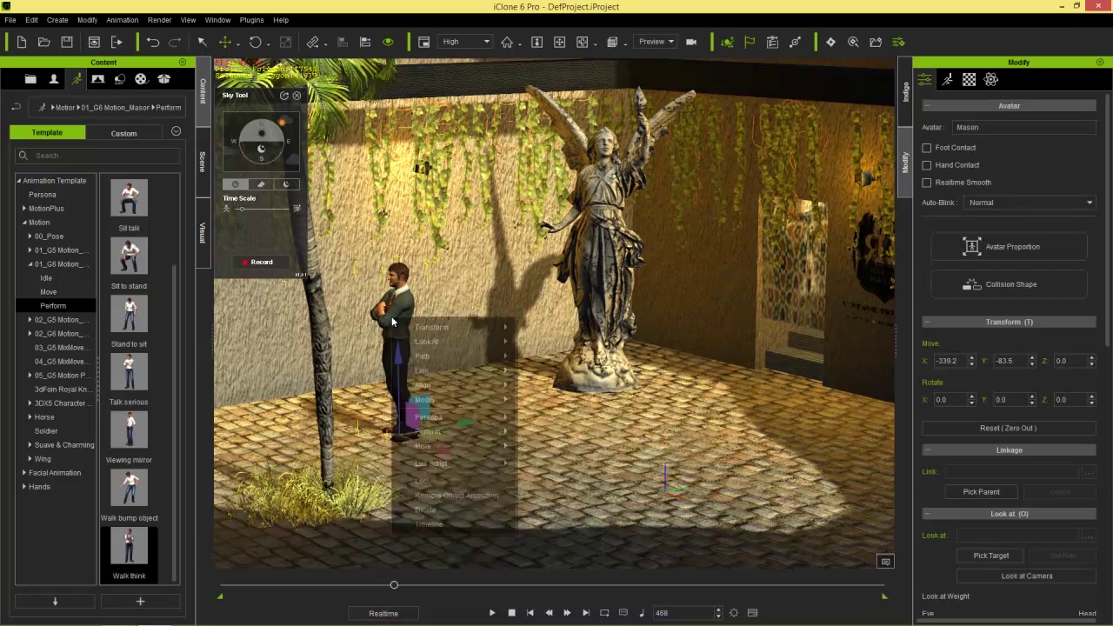
click(479, 496)
drag(399, 585, 222, 588)
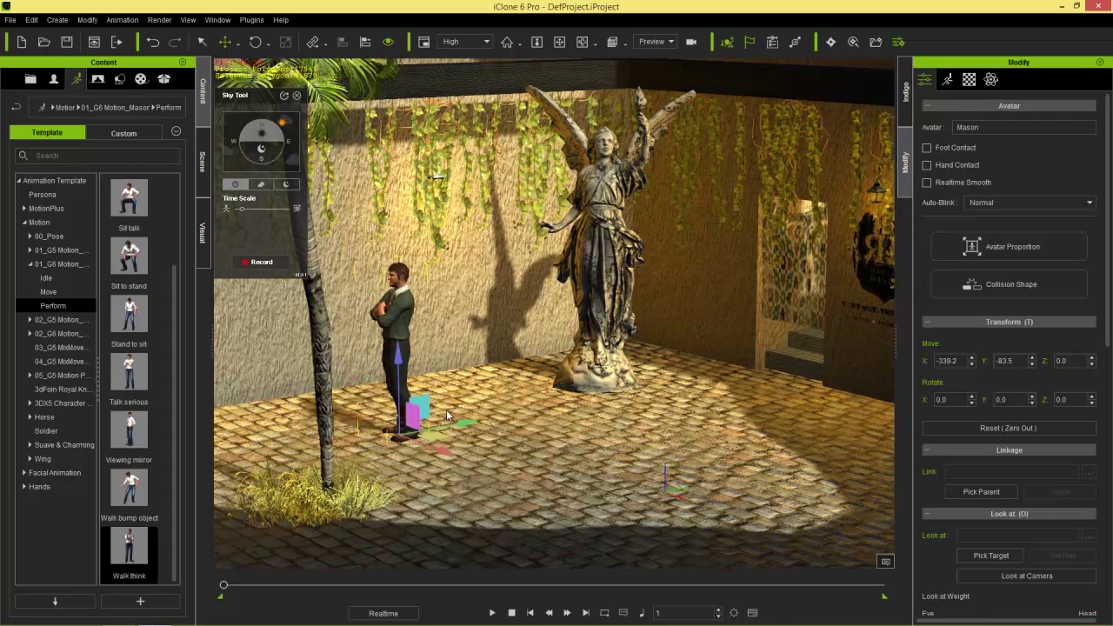
- Turn the Mason avatar to about Z 246.6 and move him in front of the Angel statue, at about X -199.5, Y 114.4
key(e)
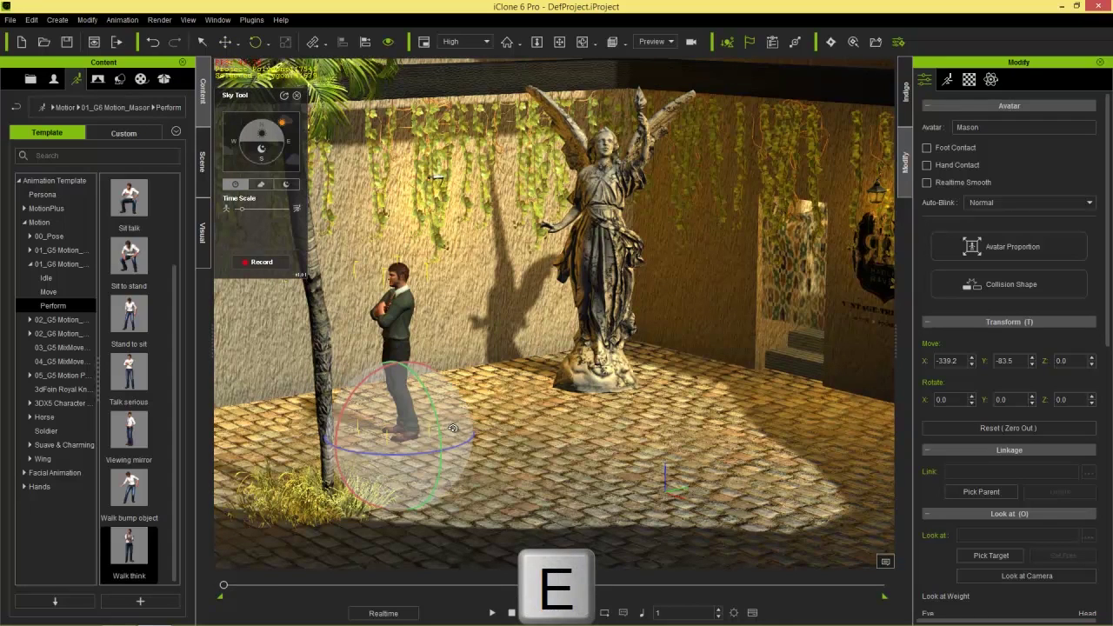
drag(471, 442, 656, 435)
key(w)
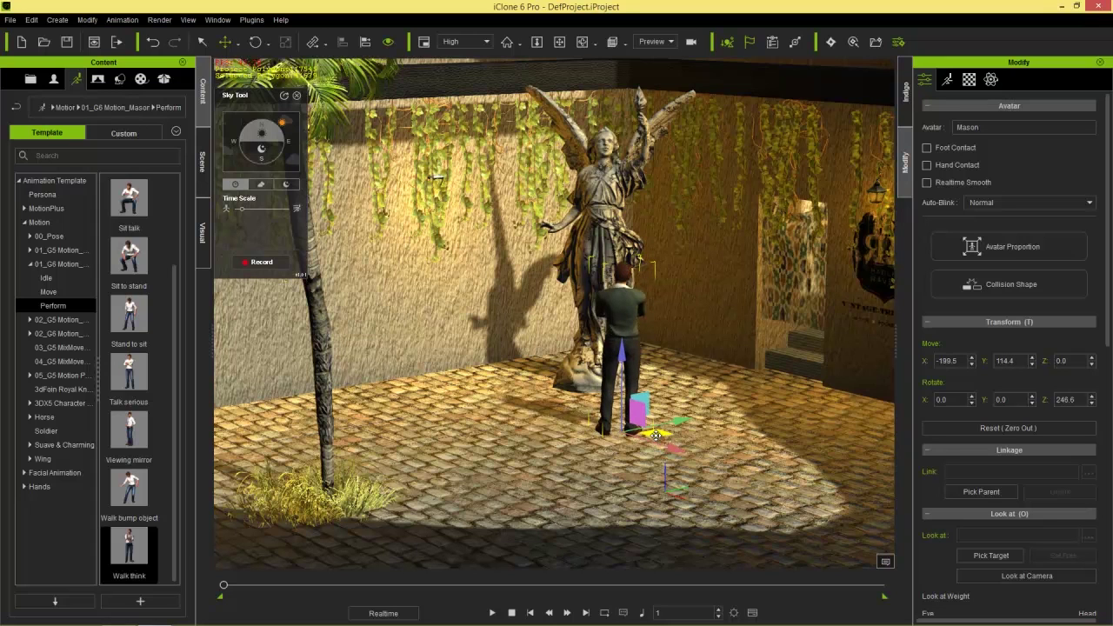
- Lower the Sky Tool sun toward the eastern horizon and reduce Cloud Density to the minimum
scroll(529, 409, down, 4)
right_drag(529, 409, 589, 410)
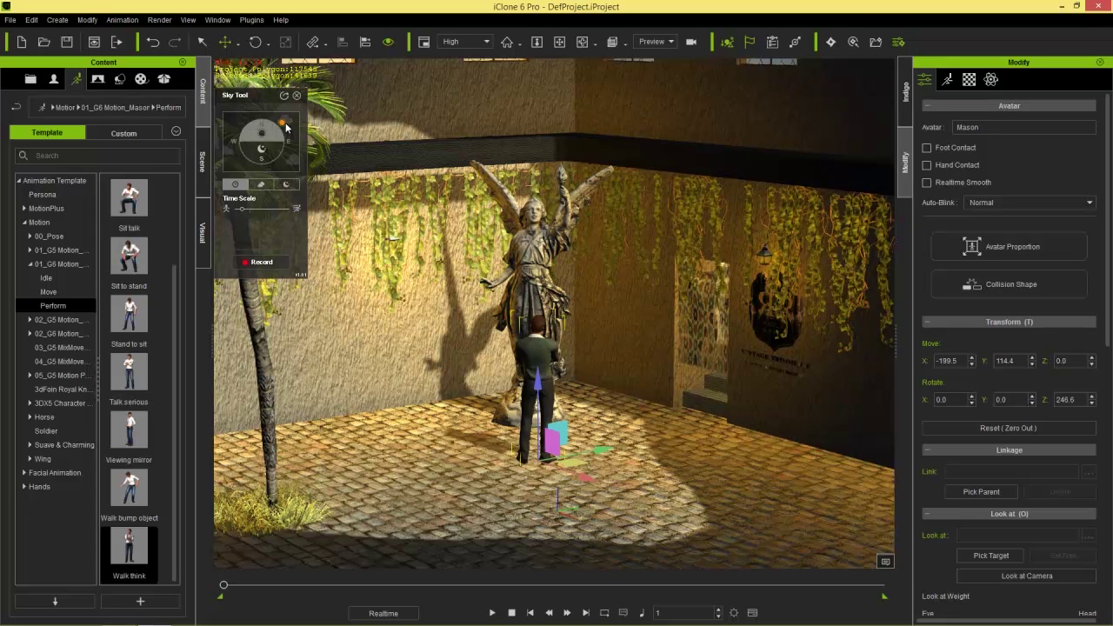
mouse_move(284, 126)
mouse_down()
mouse_move(293, 138)
mouse_move(283, 112)
mouse_move(296, 135)
mouse_up()
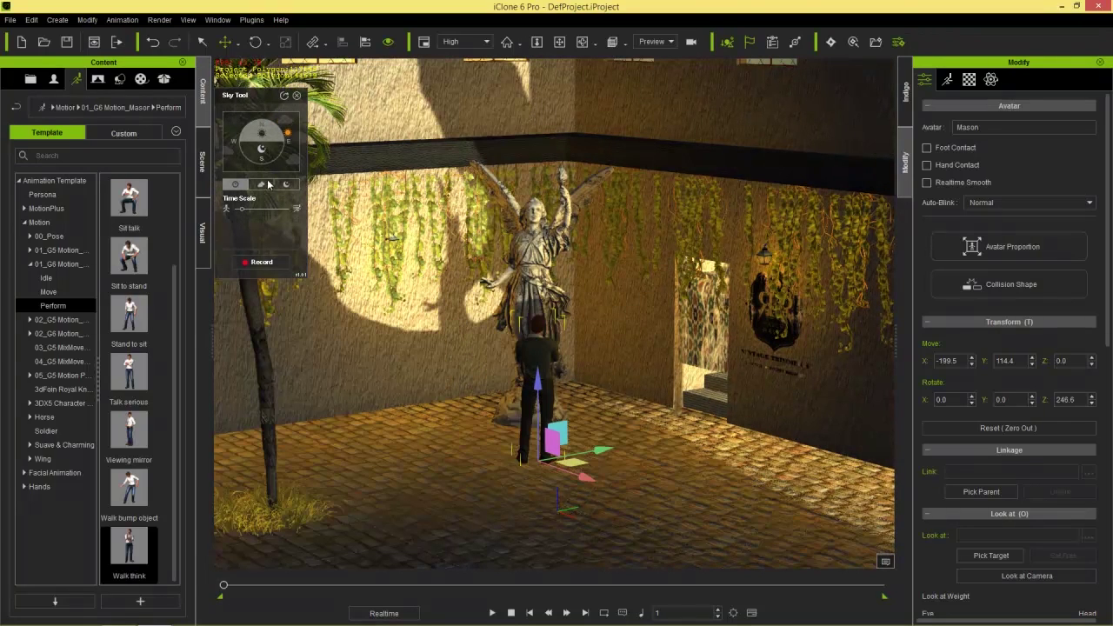
click(261, 185)
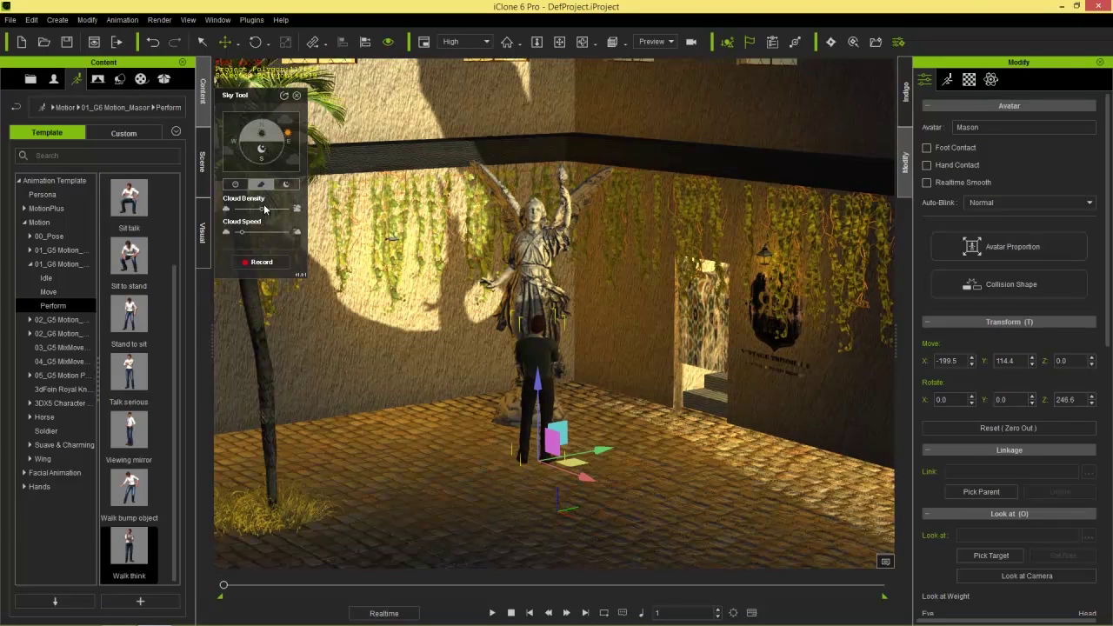
drag(263, 211, 224, 212)
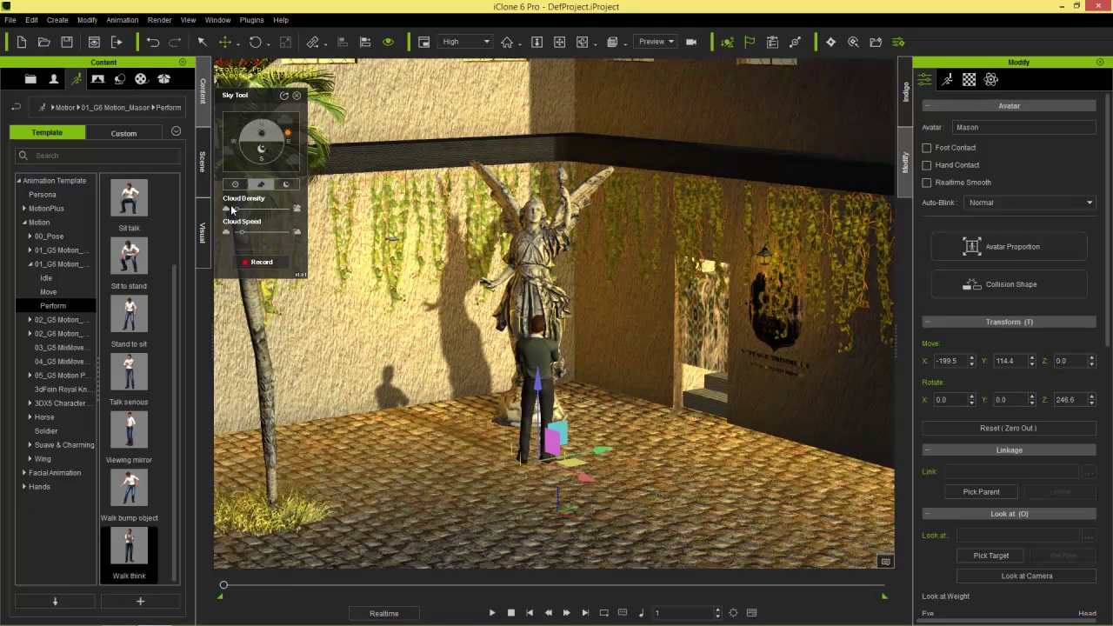
- Move the Sky Tool sun across its midday position to slightly above the western horizon
drag(288, 137, 267, 125)
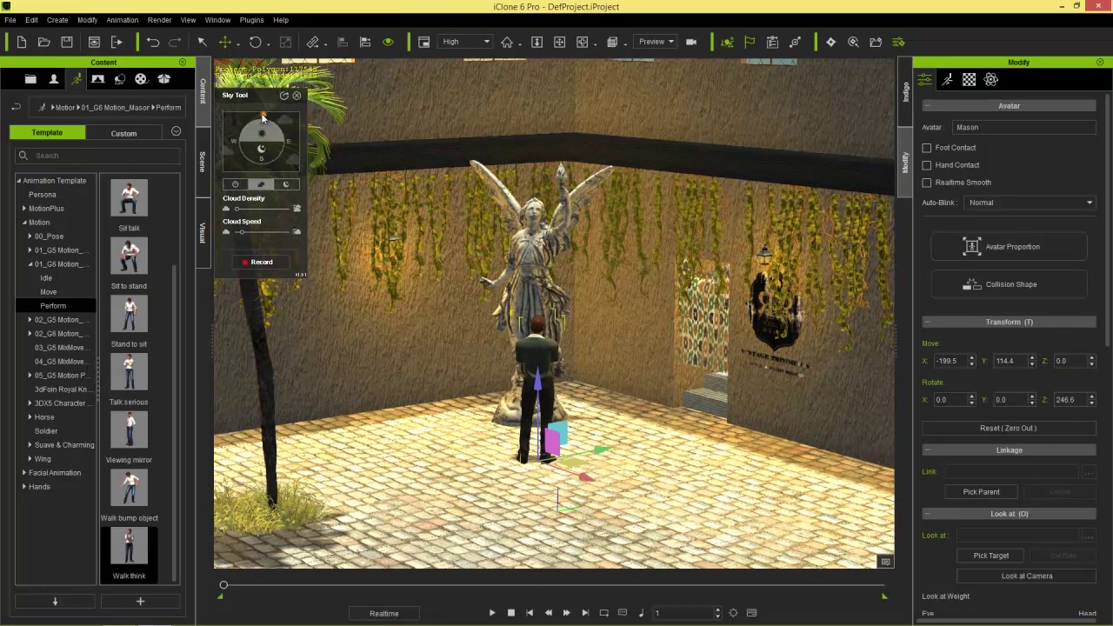
drag(263, 118, 233, 139)
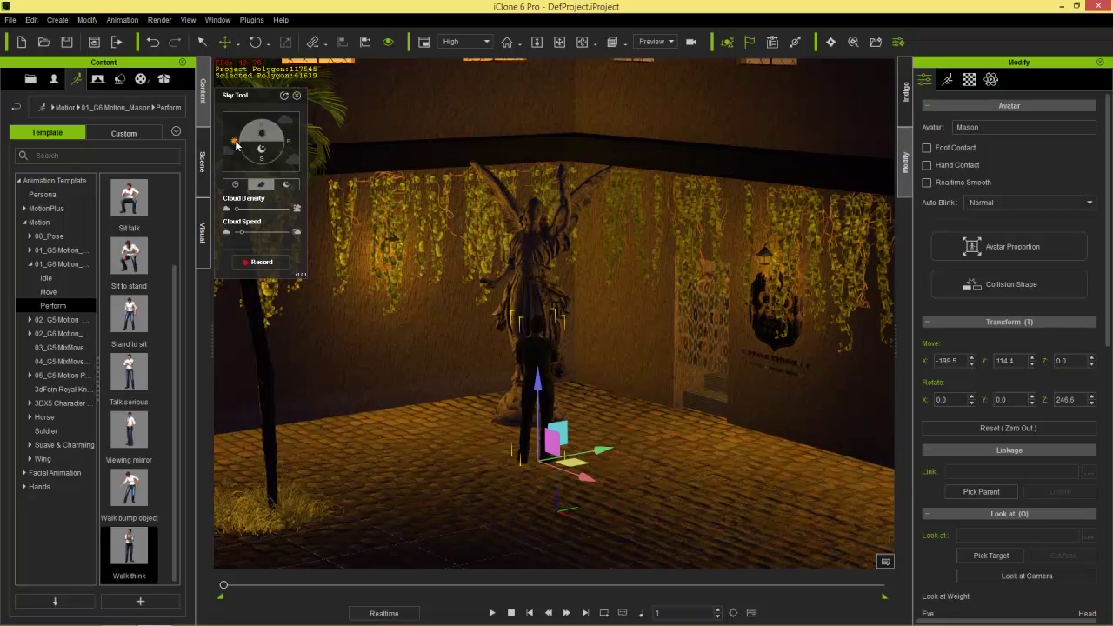
drag(236, 145, 238, 128)
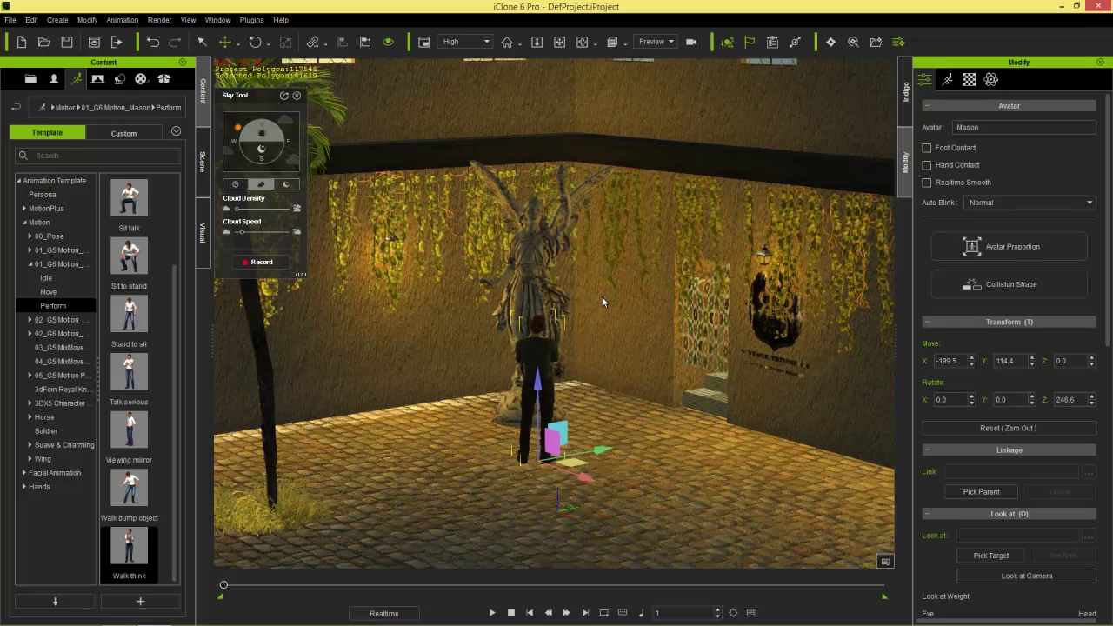
- Expand the Sky Tool and its Celestial-Body in the scene hierarchy and select the Sun prop
click(203, 161)
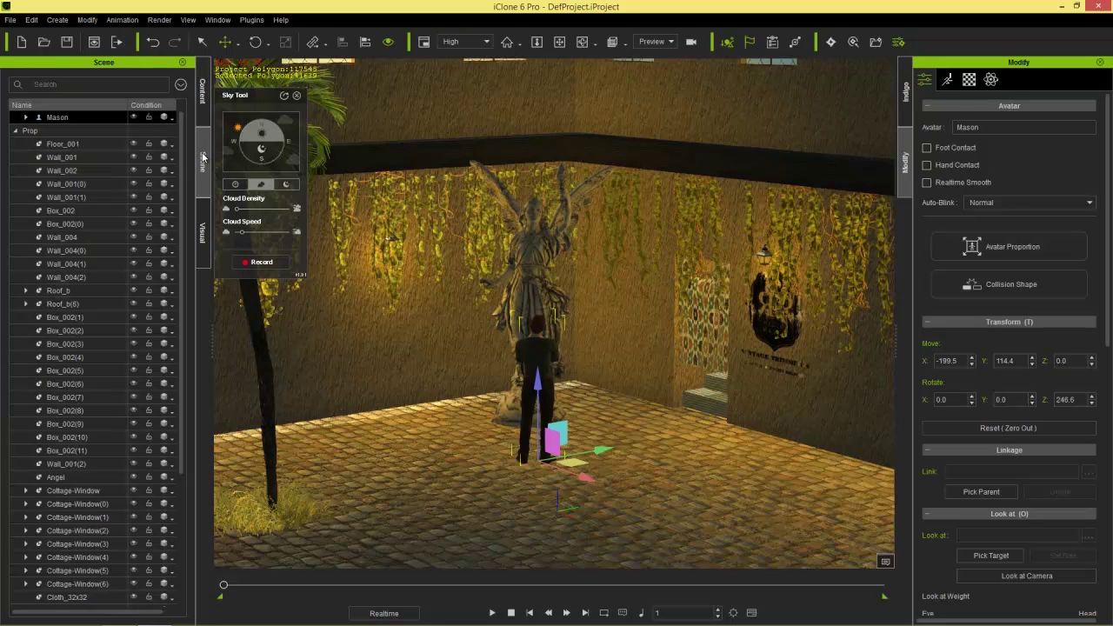
scroll(184, 165, down, 5)
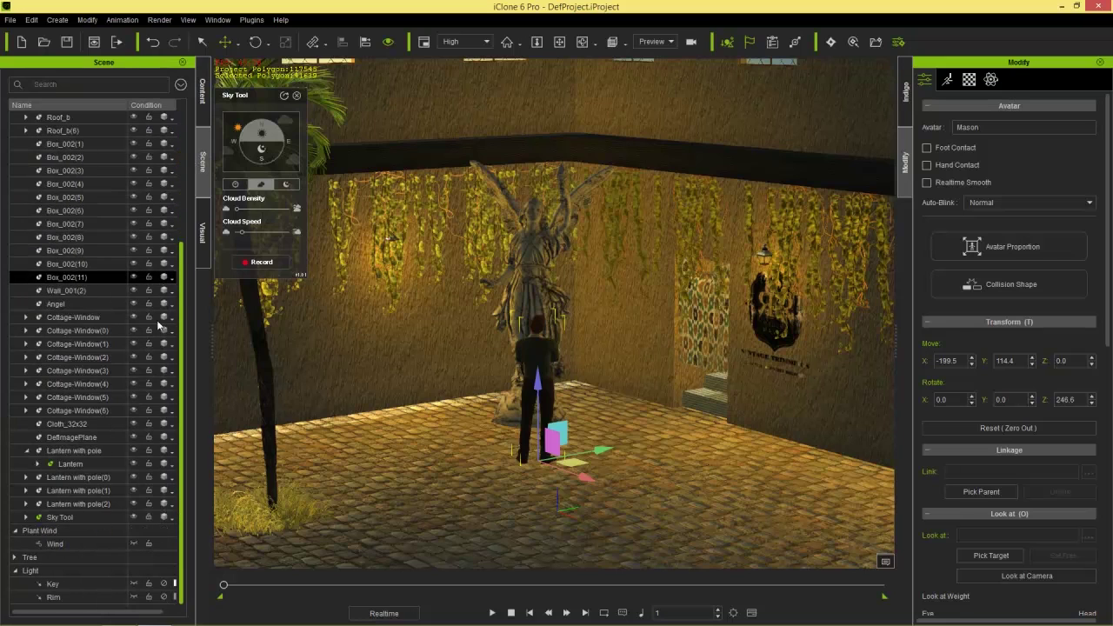
click(70, 517)
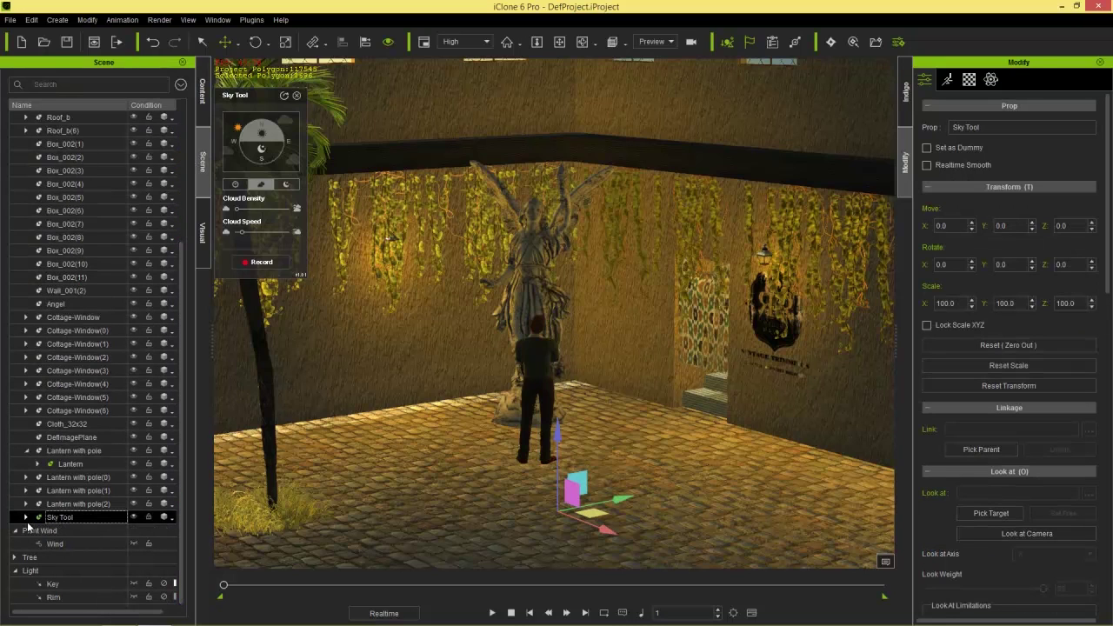
click(26, 519)
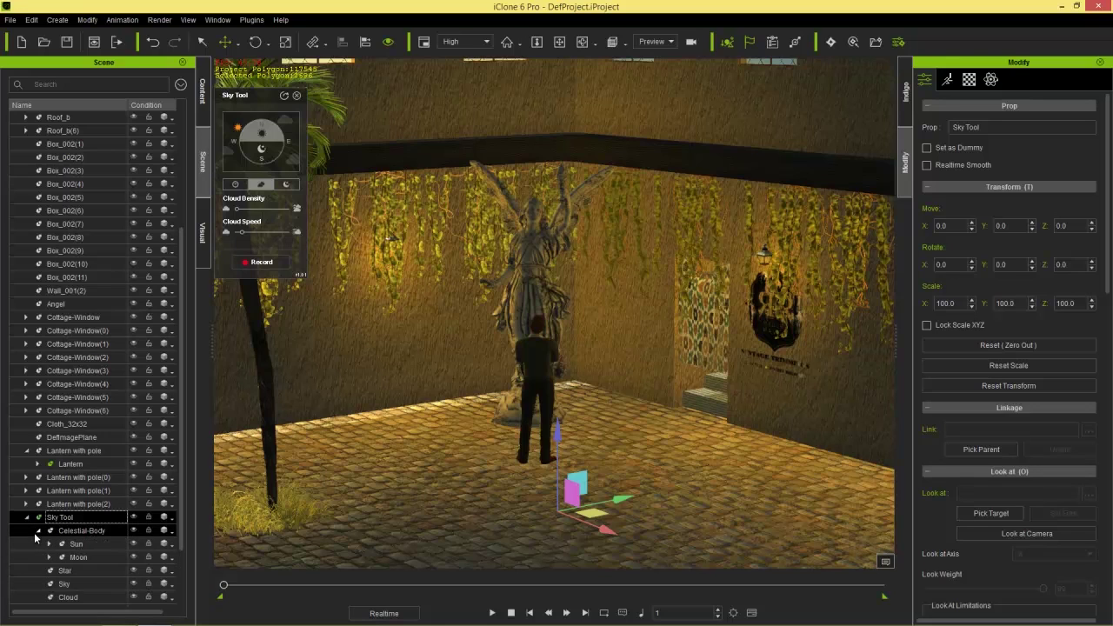
click(37, 530)
click(77, 544)
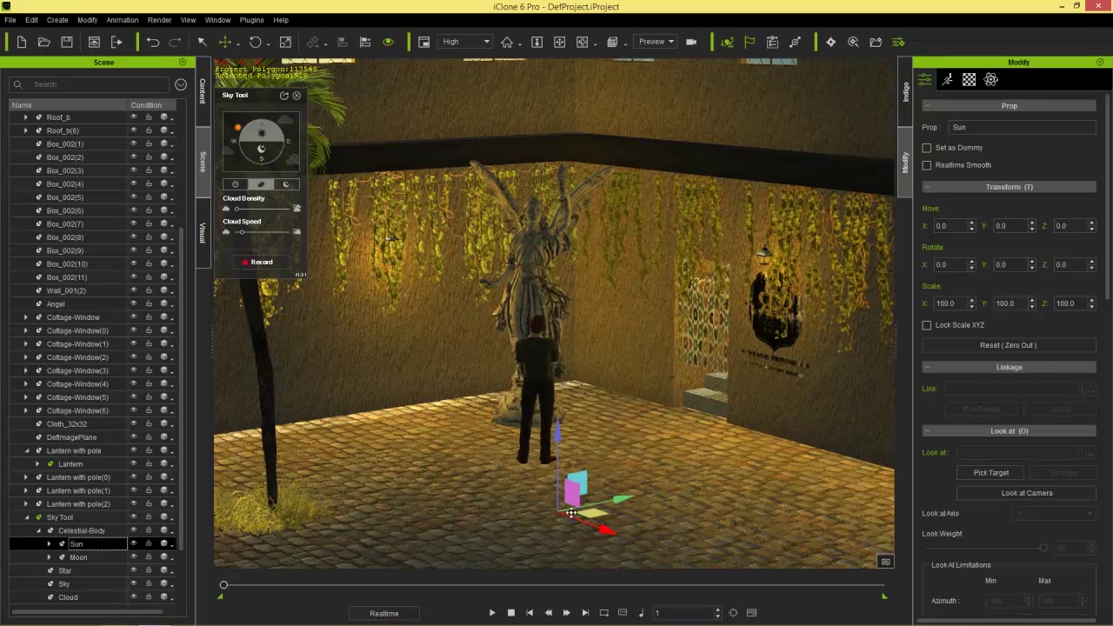
- Rotate the Sun prop about its axes to vary the courtyard shadows, ending at about X 256.0, Y 335.7, Z 33.6
key(e)
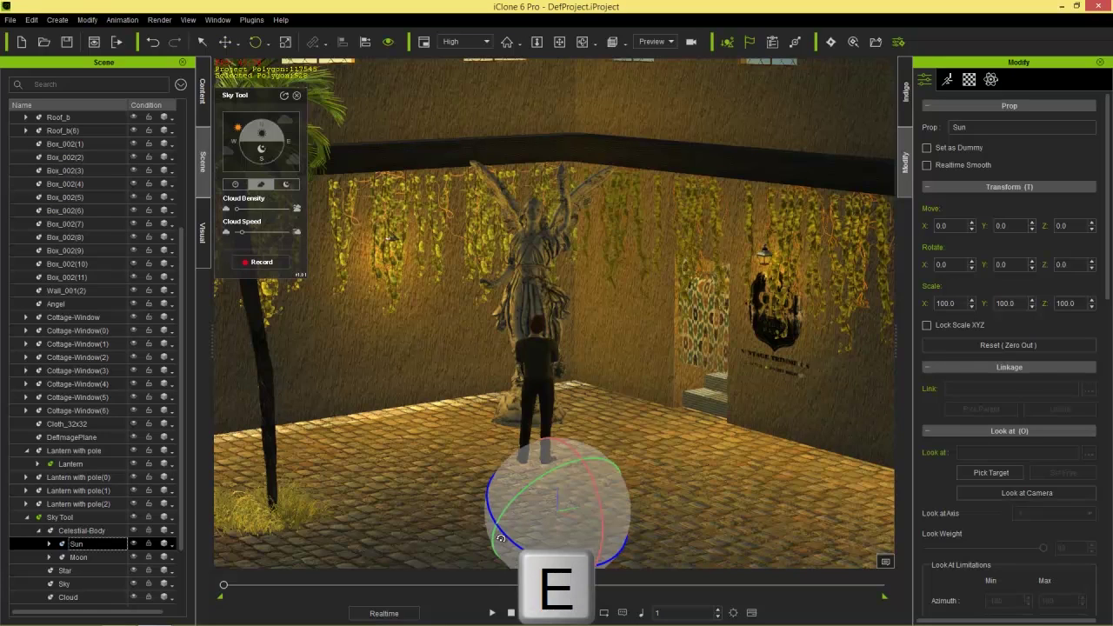
drag(500, 537, 553, 569)
drag(535, 496, 547, 482)
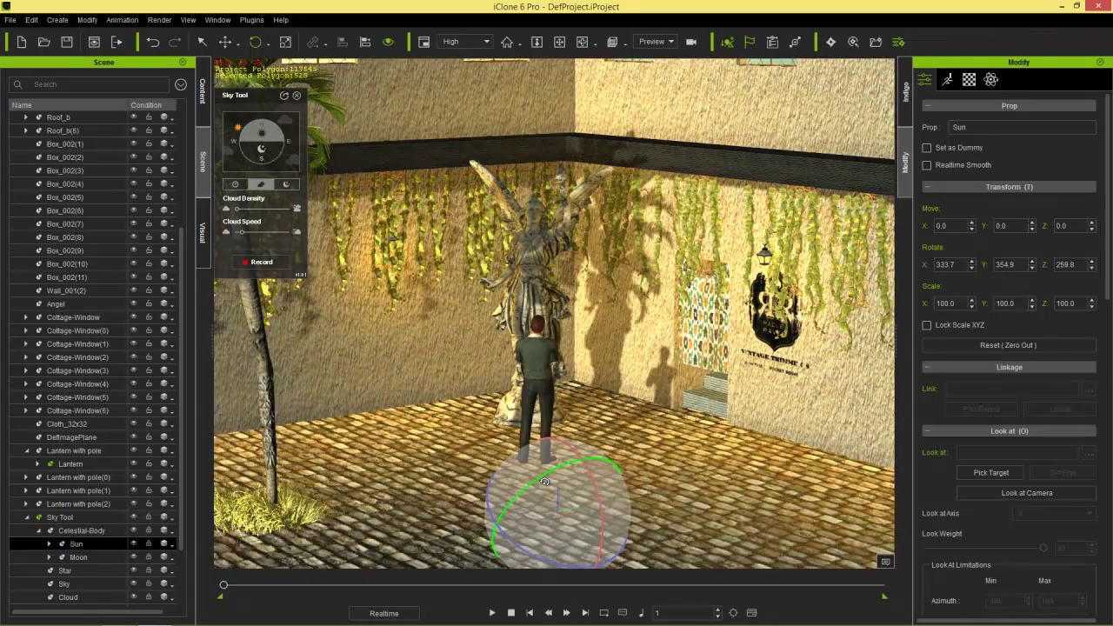
drag(515, 531, 570, 546)
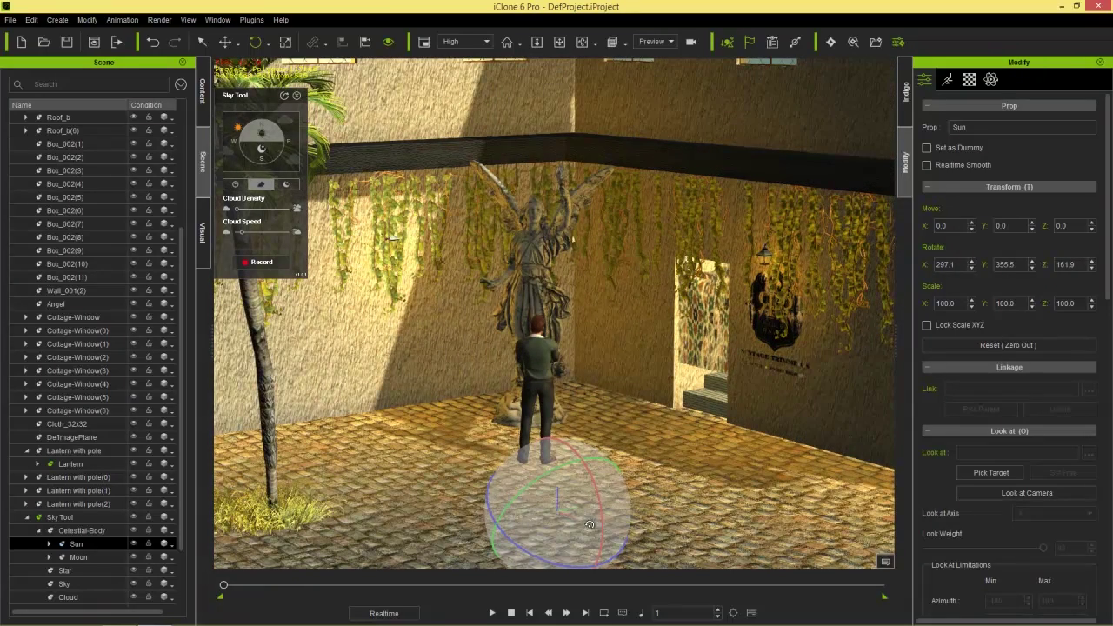
drag(603, 513, 596, 506)
drag(534, 551, 411, 501)
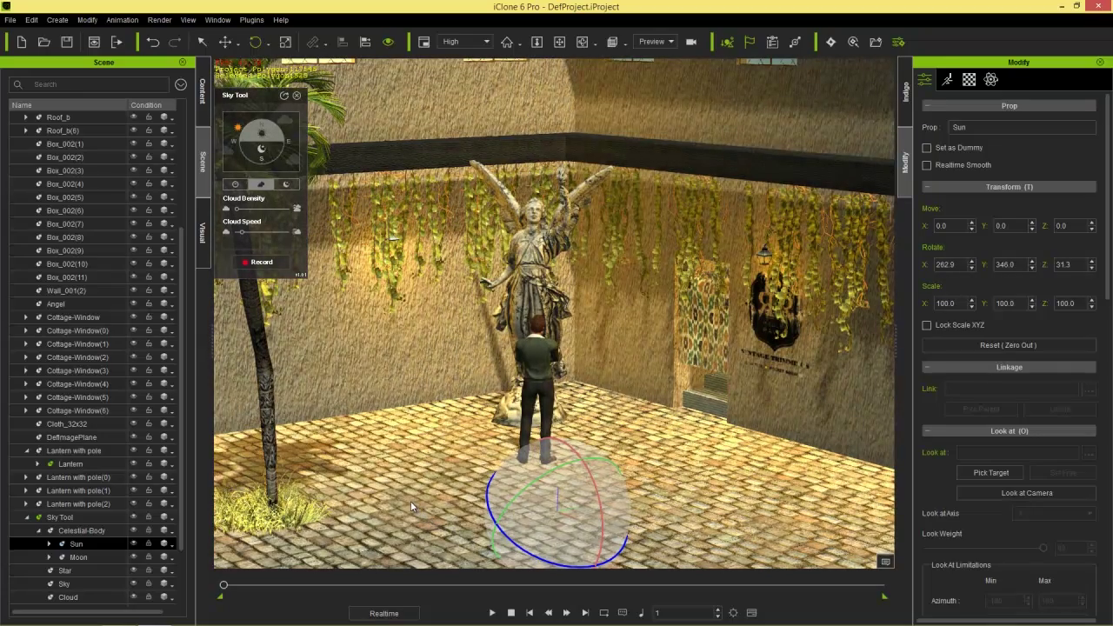
drag(551, 474, 526, 479)
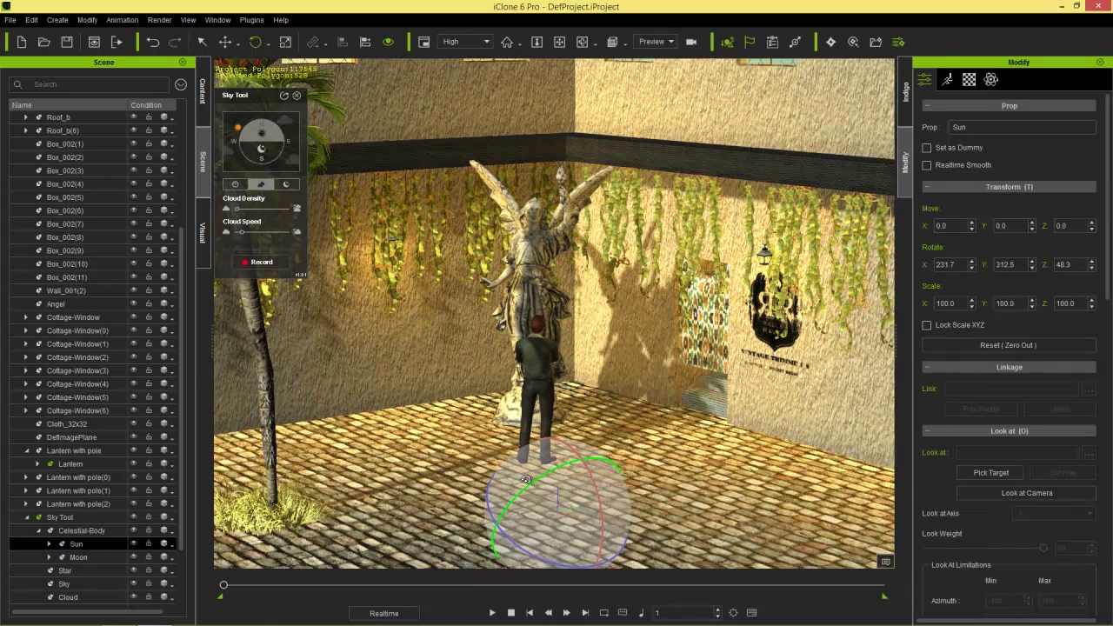
drag(525, 479, 542, 472)
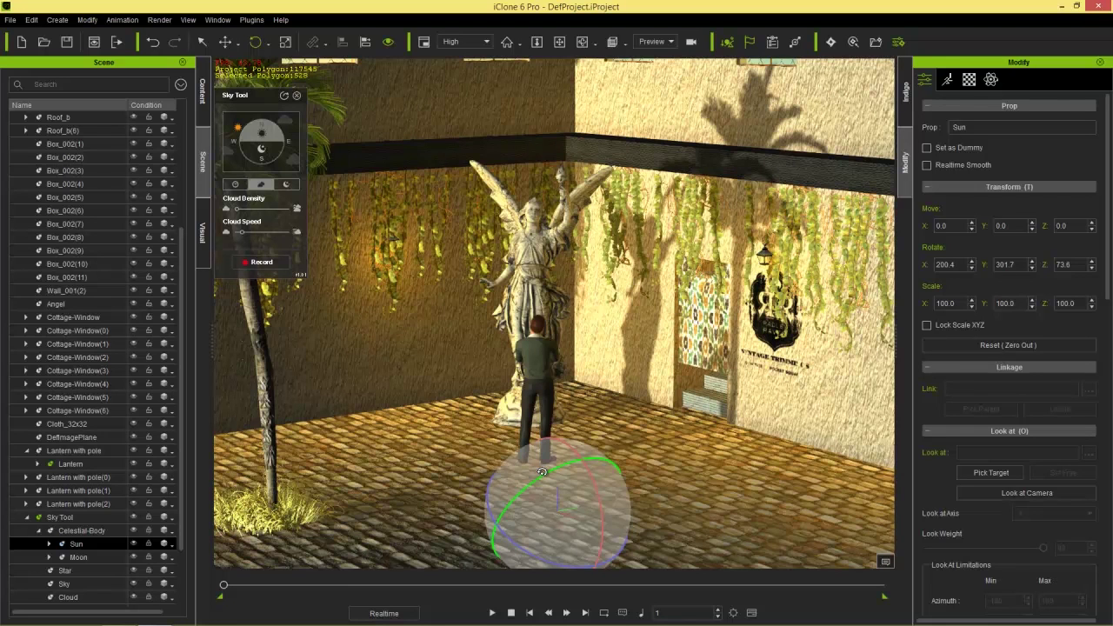
drag(542, 472, 567, 455)
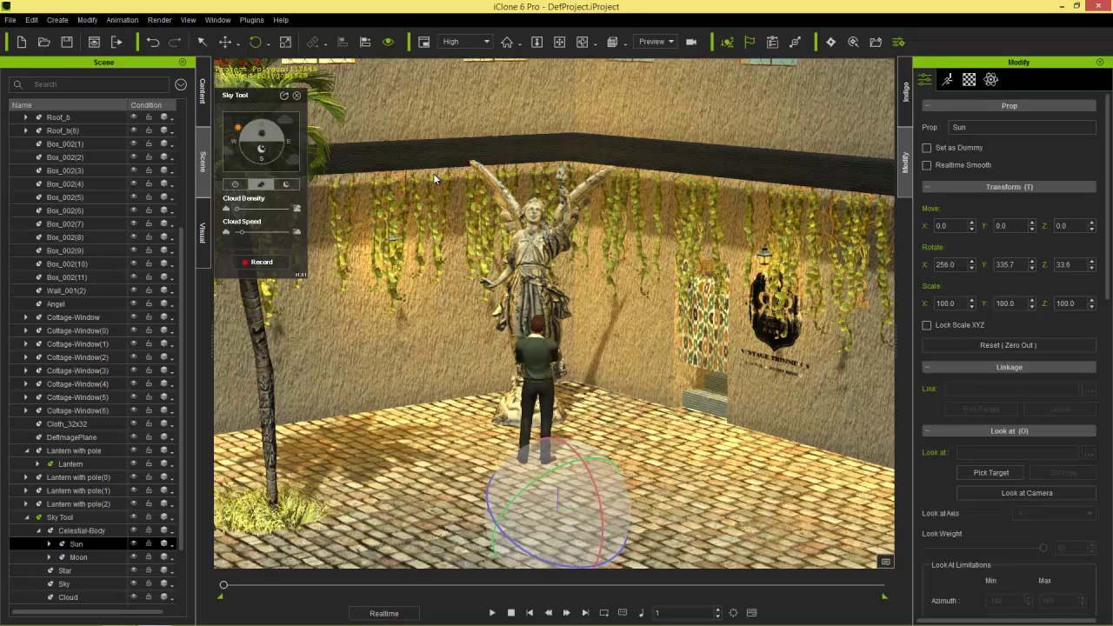
- Set the shadow Bias to 0 in the visual settings
click(203, 232)
click(34, 80)
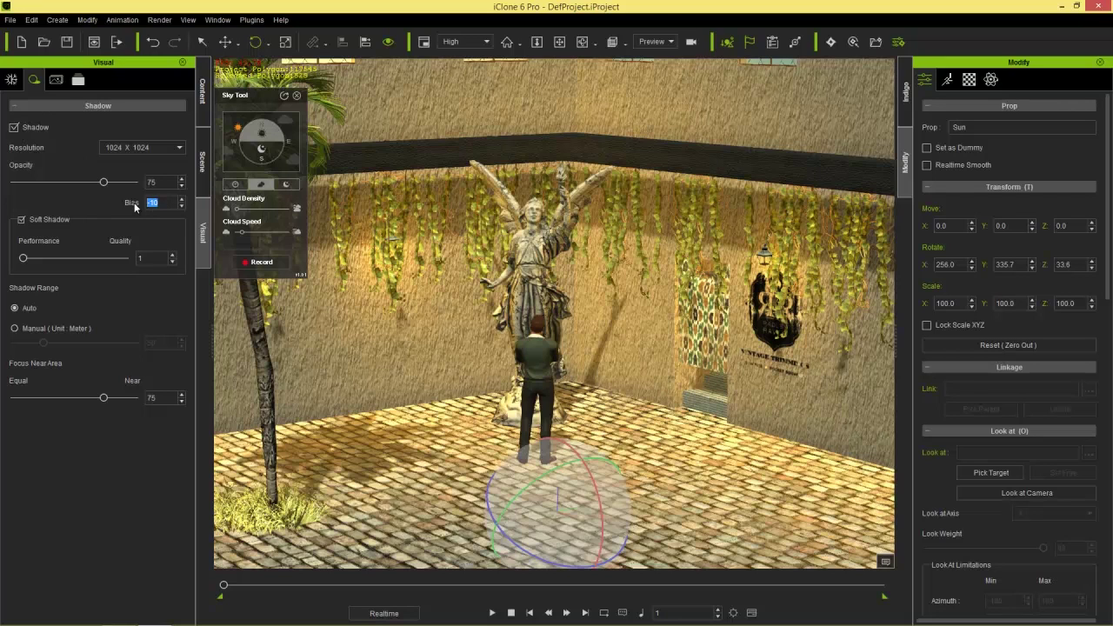
text(0)
key(Return)
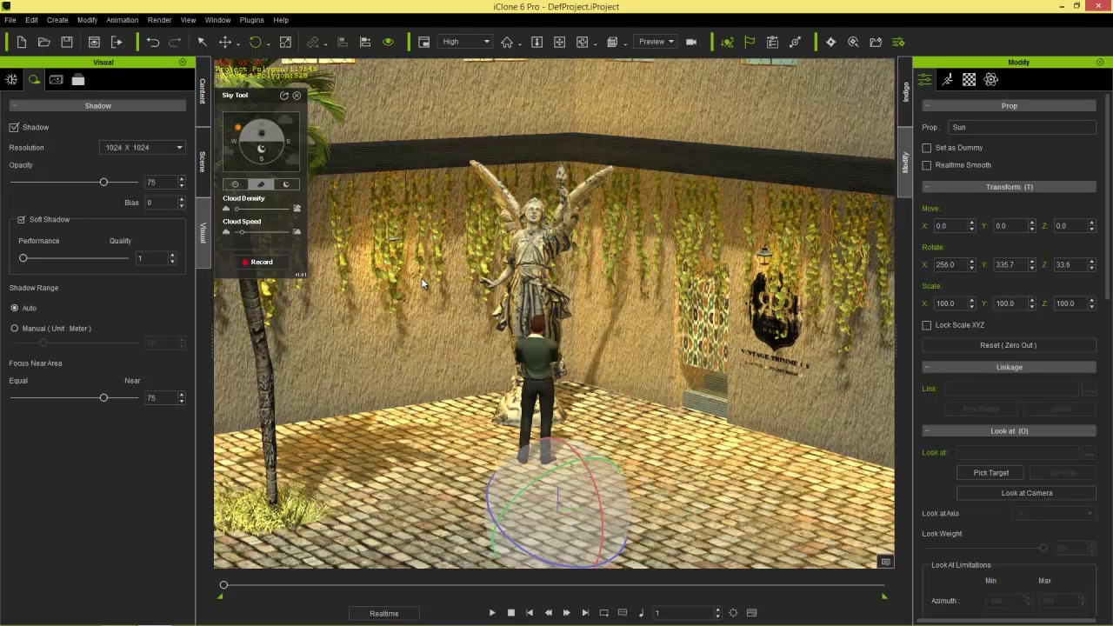
- Reselect the Sun prop and rotate it to about X 177.4, Y 300.4, Z 93.4
click(203, 160)
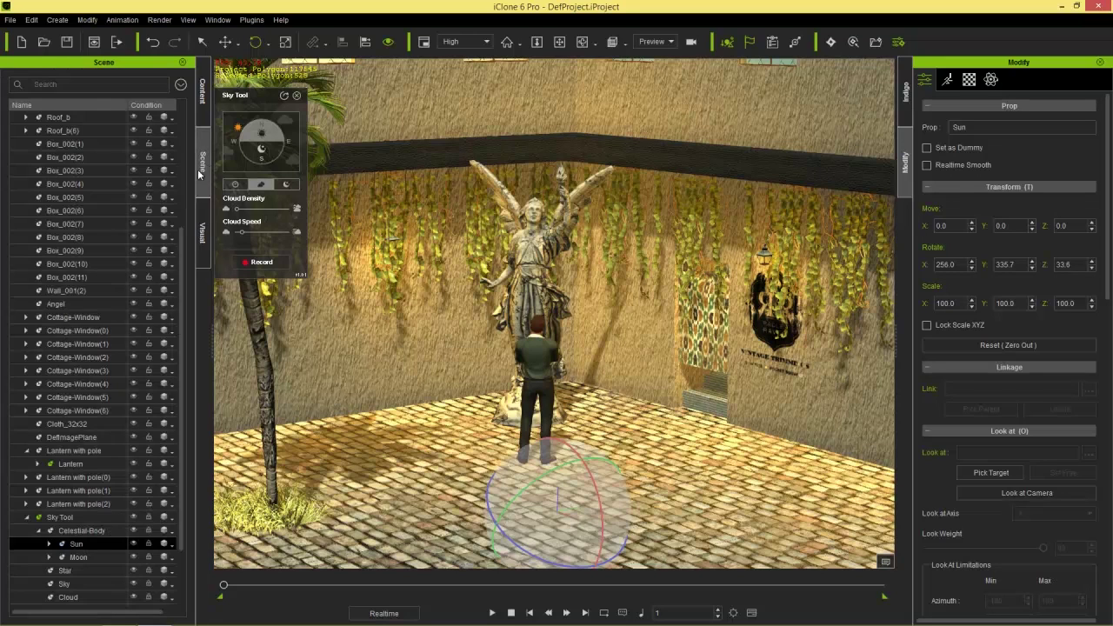
click(76, 544)
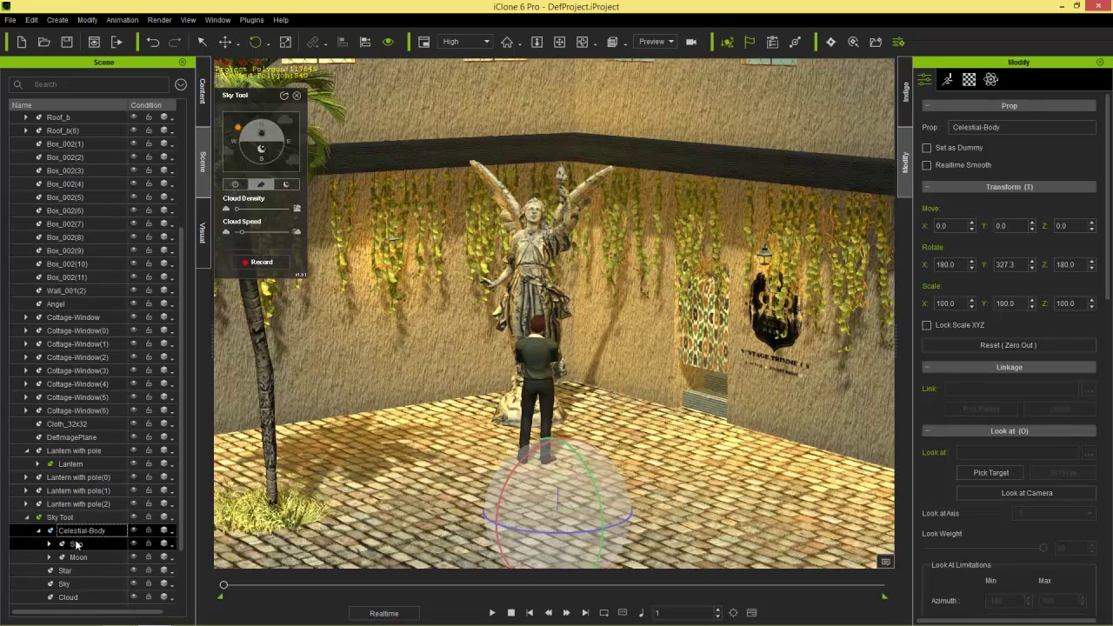
mouse_move(513, 489)
mouse_down()
mouse_move(555, 474)
mouse_move(527, 494)
mouse_up()
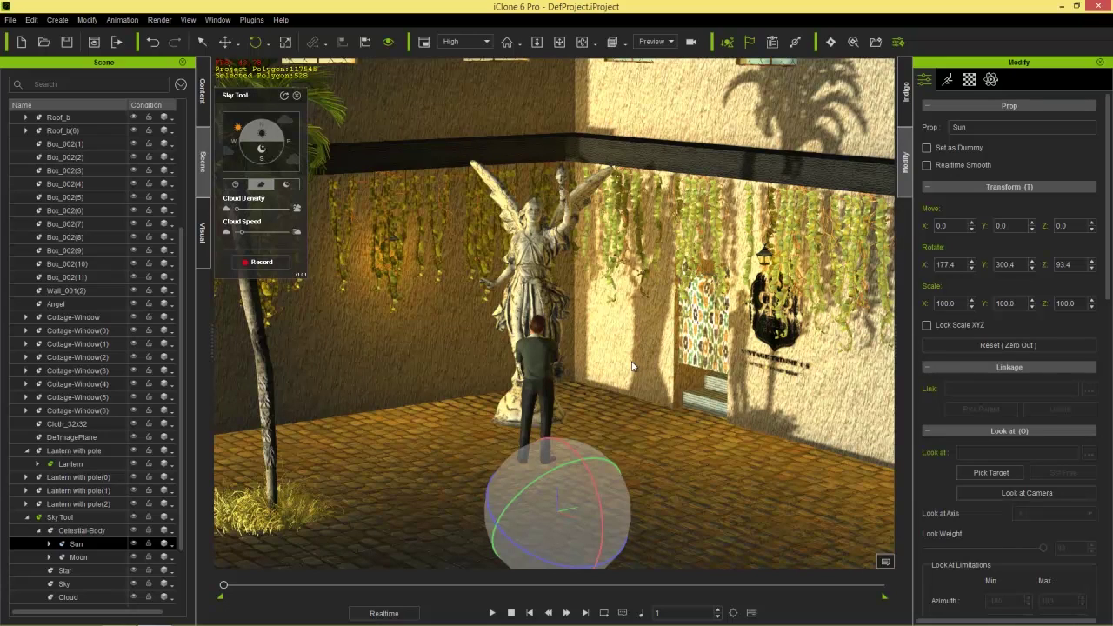
- Select the Mason avatar, inspect the shadows on the wall beside the statue, and set the shadow resolution to 2048 X 2048
click(207, 230)
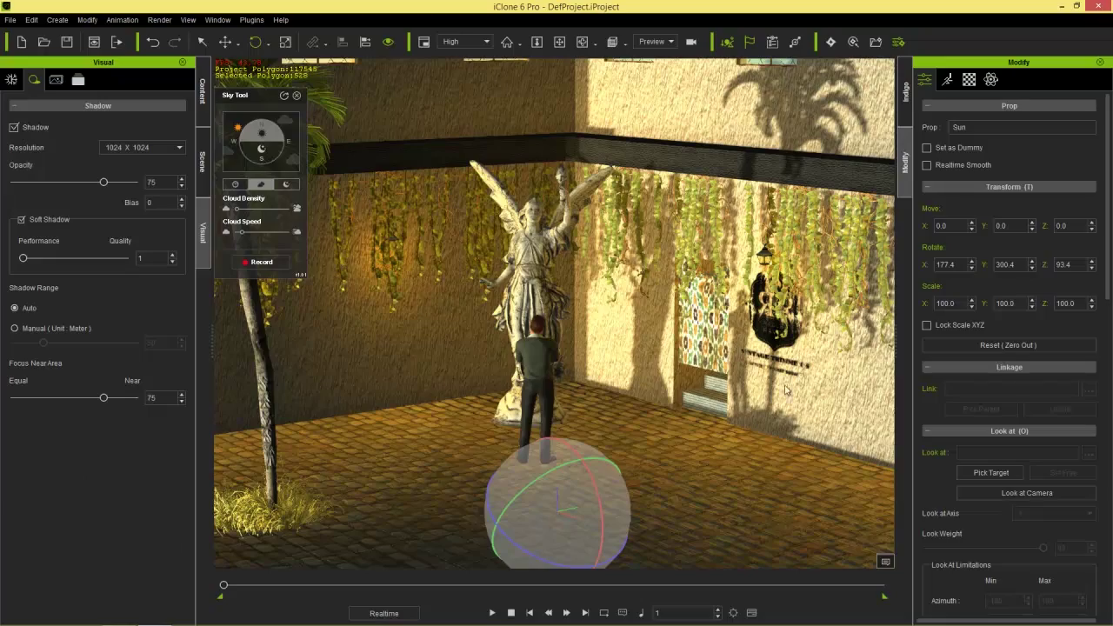
mouse_move(682, 485)
right_down()
mouse_move(706, 459)
mouse_move(685, 471)
right_up()
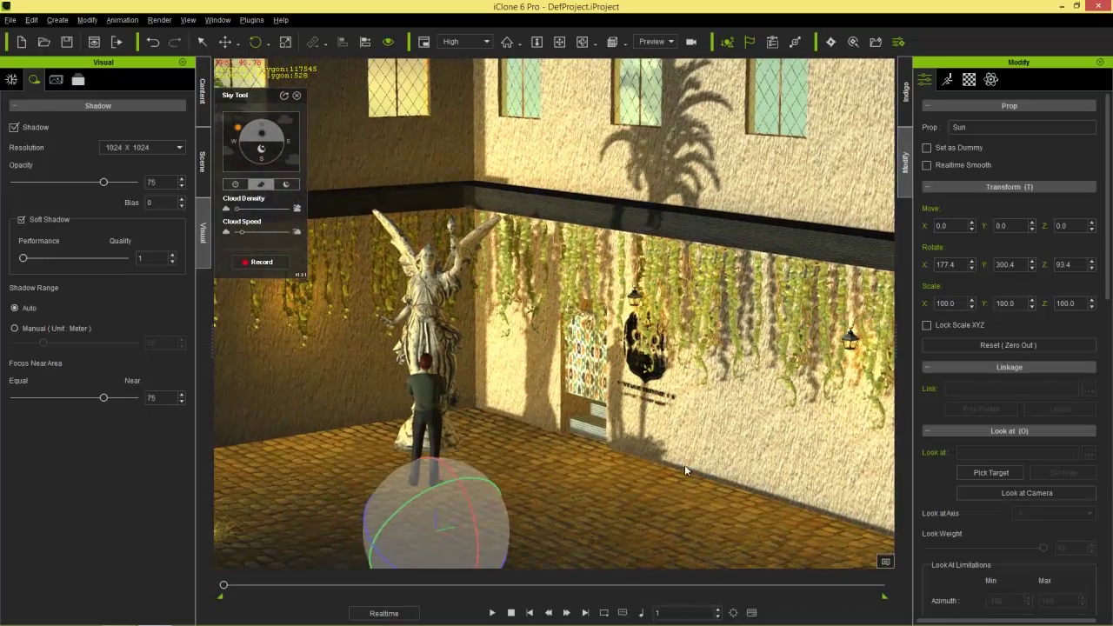
click(440, 401)
right_drag(564, 487, 512, 347)
scroll(511, 348, up, 3)
middle_drag(512, 348, 606, 347)
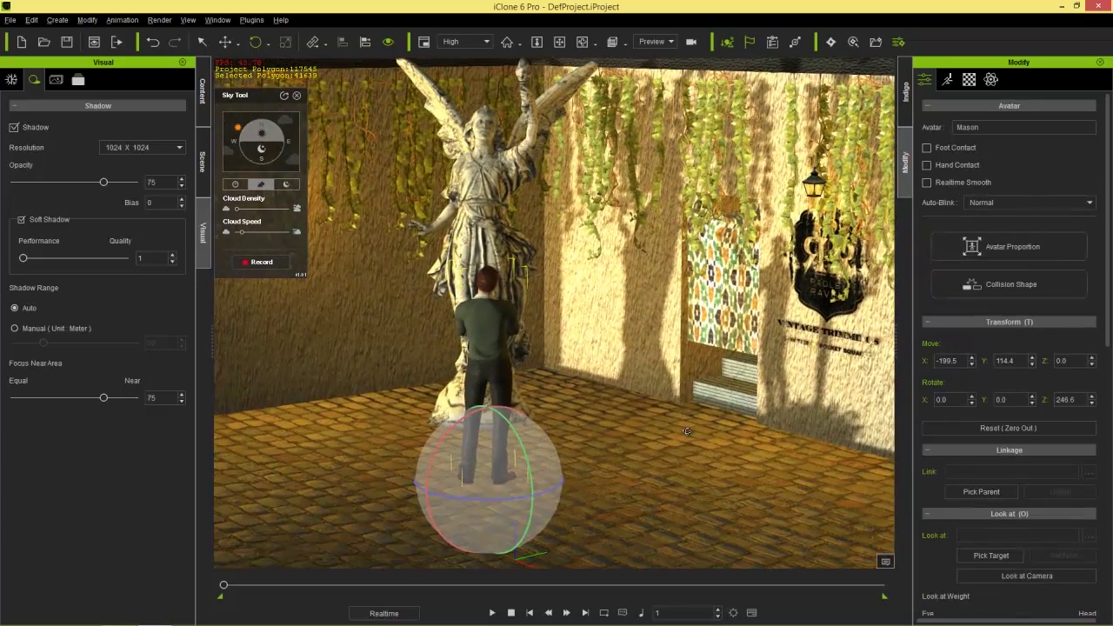
right_drag(687, 431, 536, 390)
scroll(536, 391, down, 3)
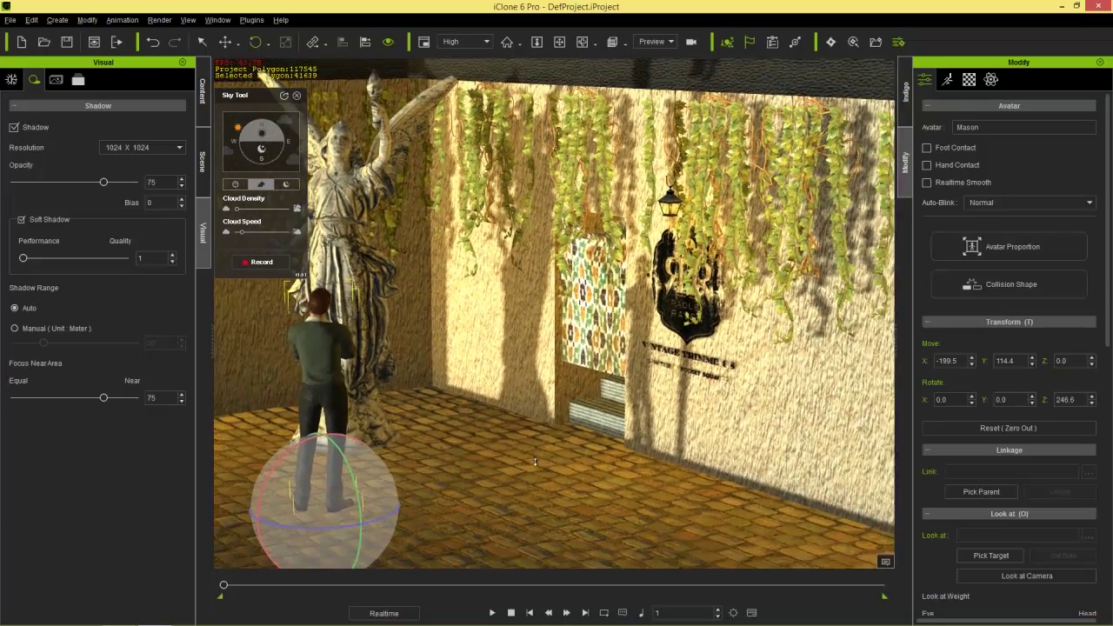
scroll(530, 426, down, 3)
right_drag(426, 369, 561, 352)
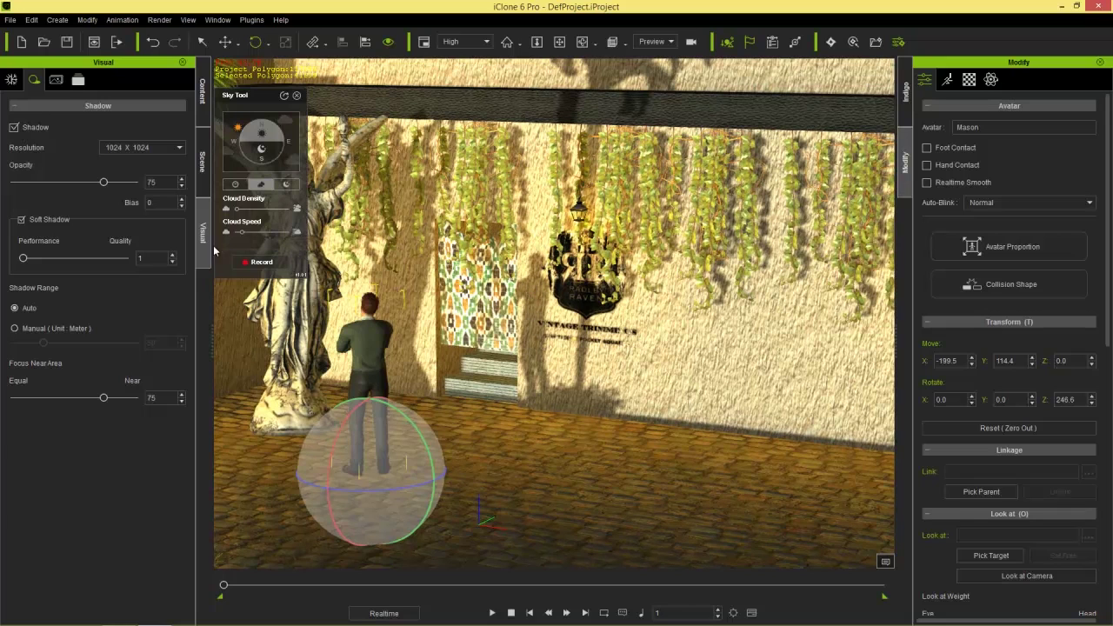
click(140, 150)
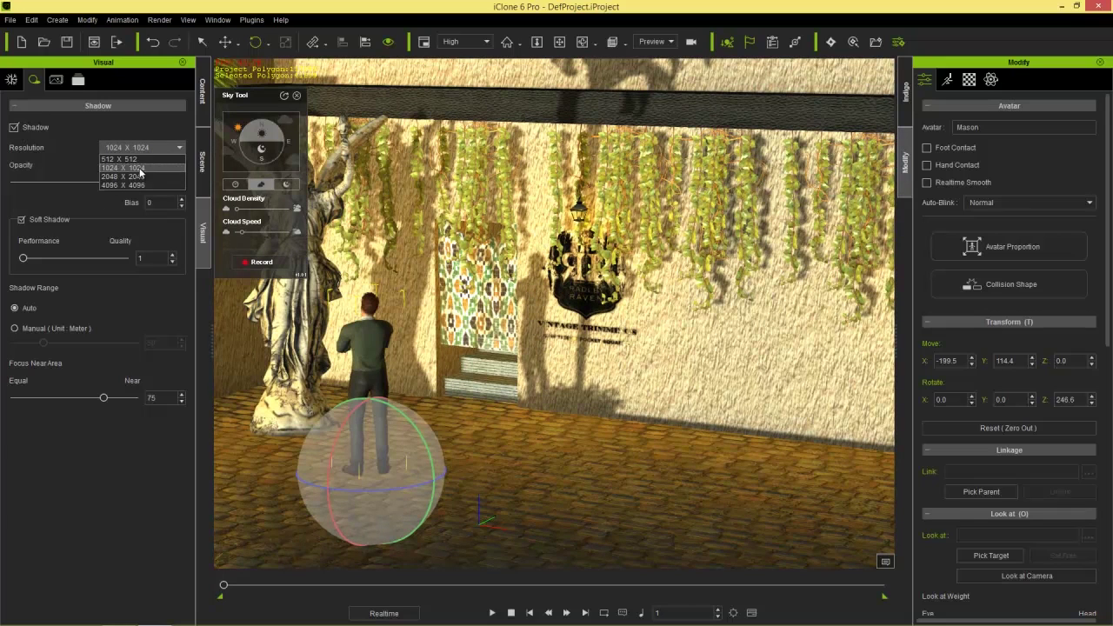
click(139, 177)
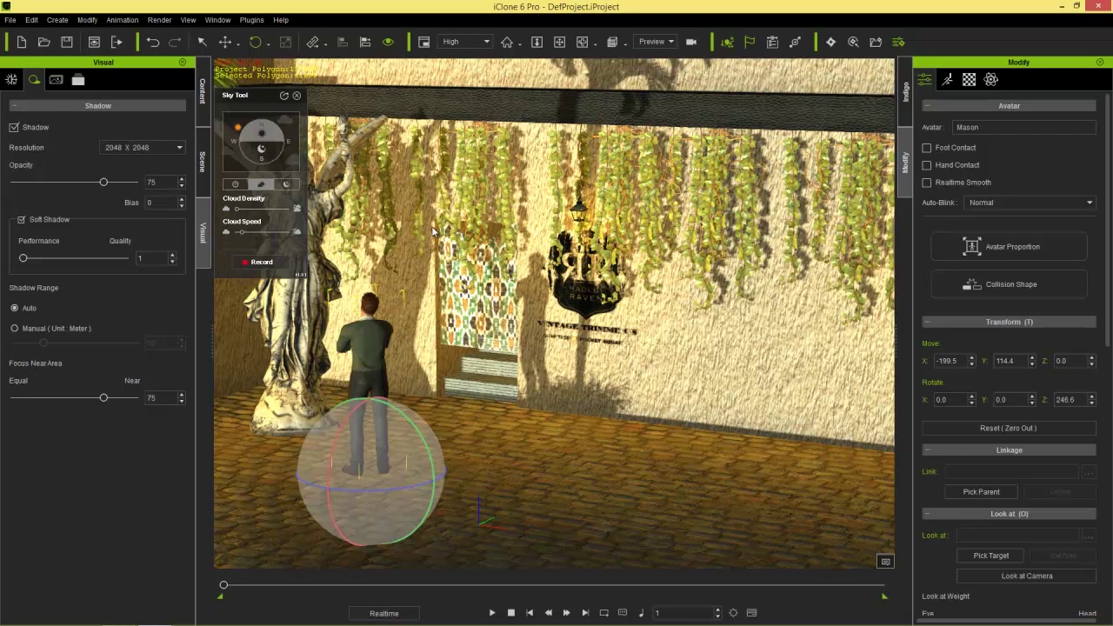
- Set the shadow Opacity to 100 and the Soft Shadow Performance–Quality value to 3
drag(108, 189, 133, 197)
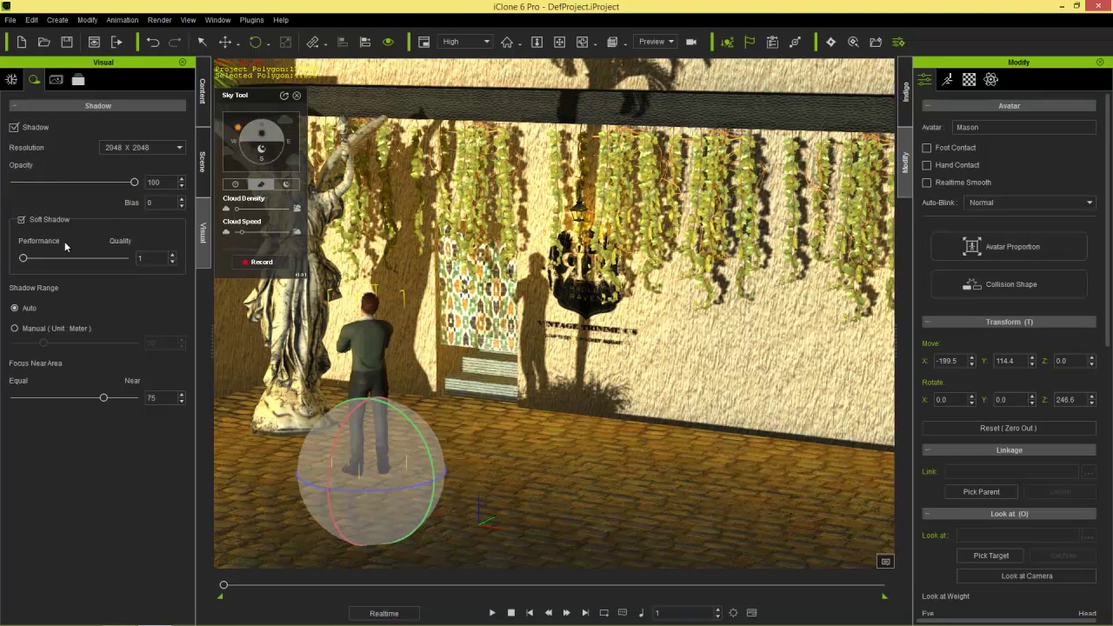
drag(24, 256, 159, 262)
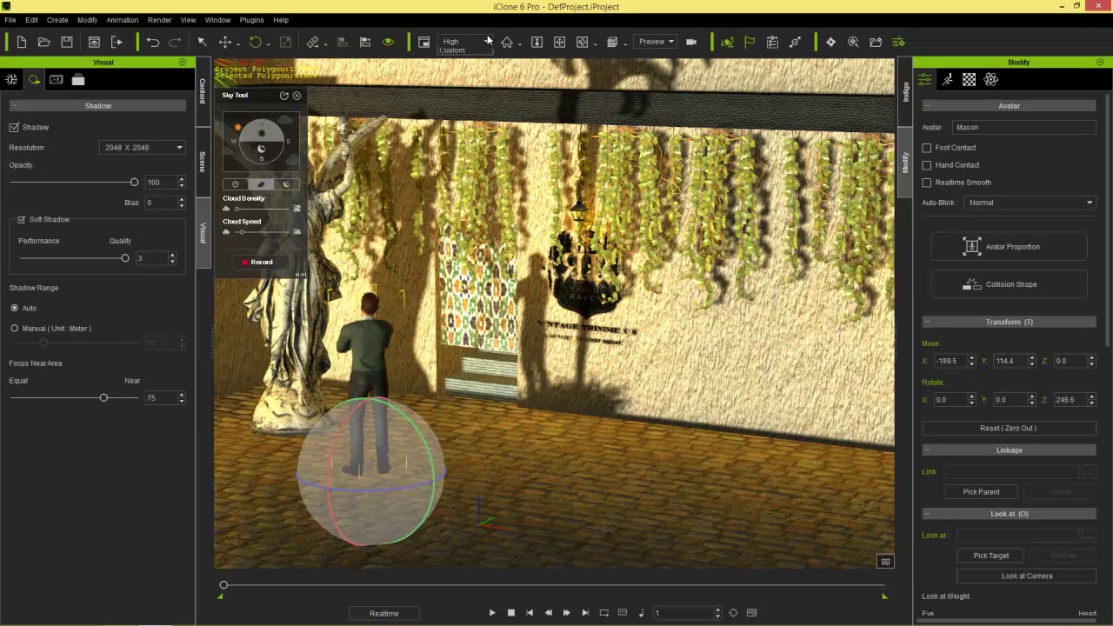
- Switch the viewport render quality to Medium and Quick Mode for comparison, and return it to High
click(469, 42)
click(472, 66)
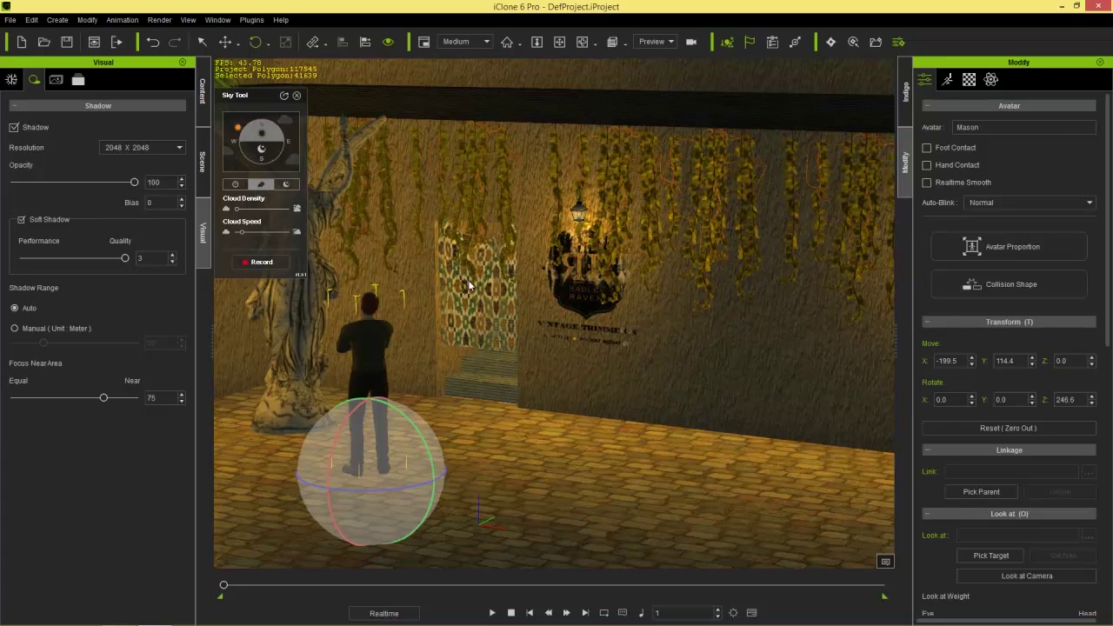
click(476, 42)
click(475, 73)
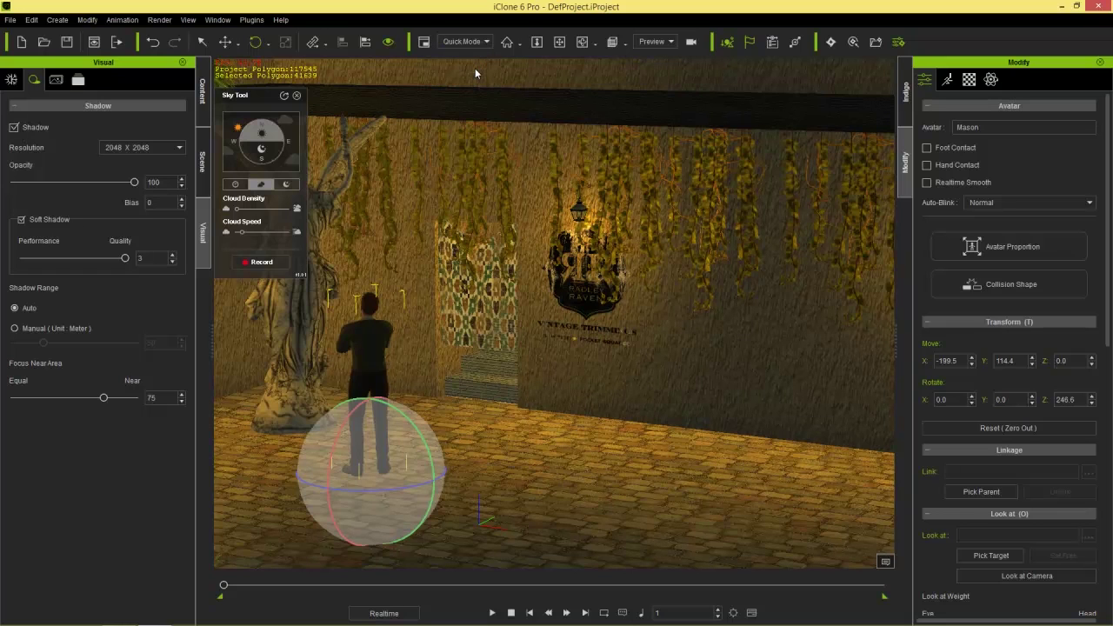
middle_drag(510, 416, 487, 368)
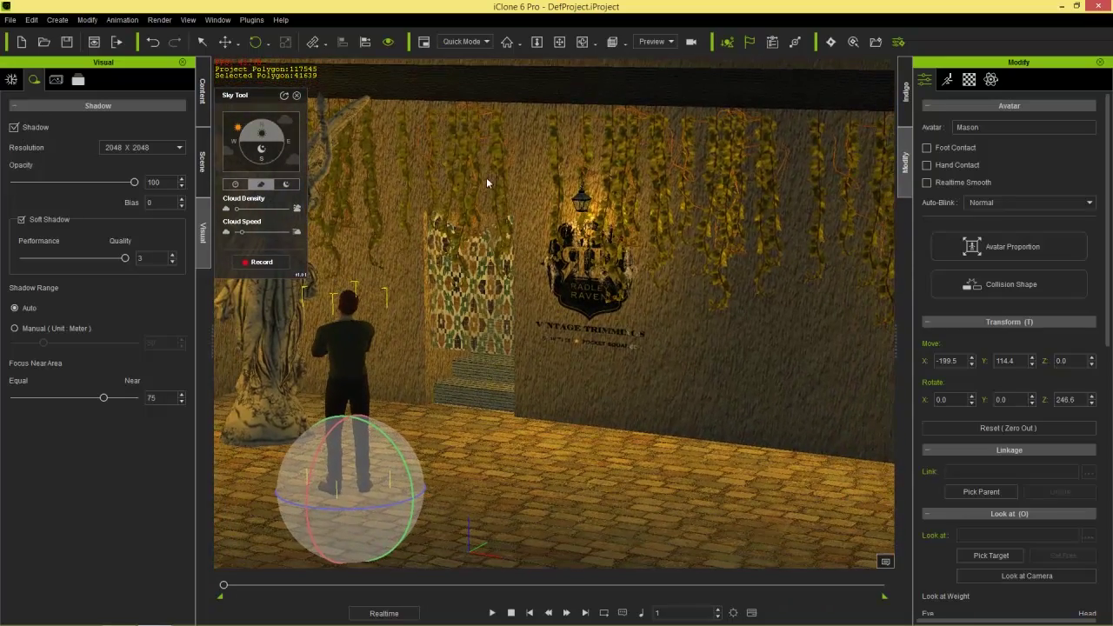
click(486, 42)
click(475, 53)
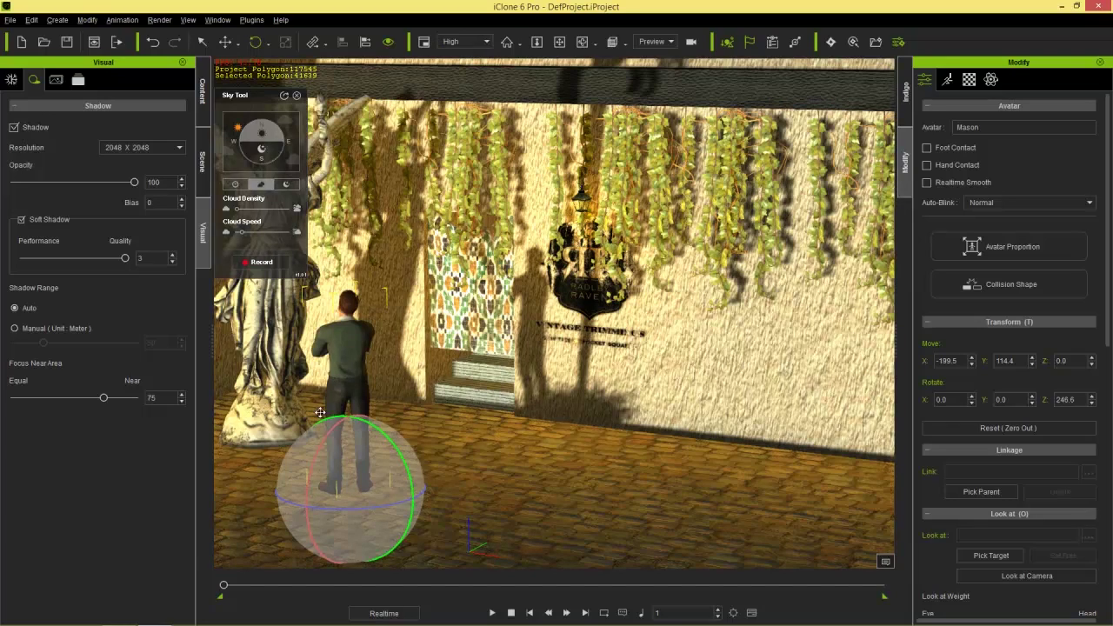
- Select the SunLight directional light nested under the Sky Tool's Sun prop
middle_drag(320, 412, 421, 399)
right_drag(423, 400, 507, 340)
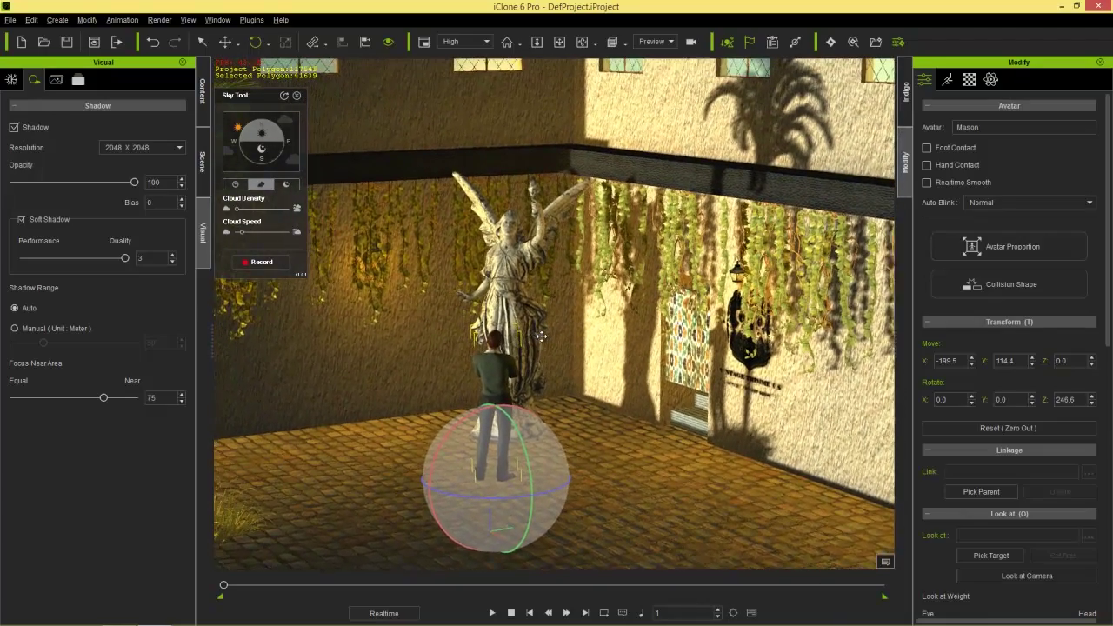
middle_drag(507, 339, 586, 353)
right_drag(562, 381, 579, 299)
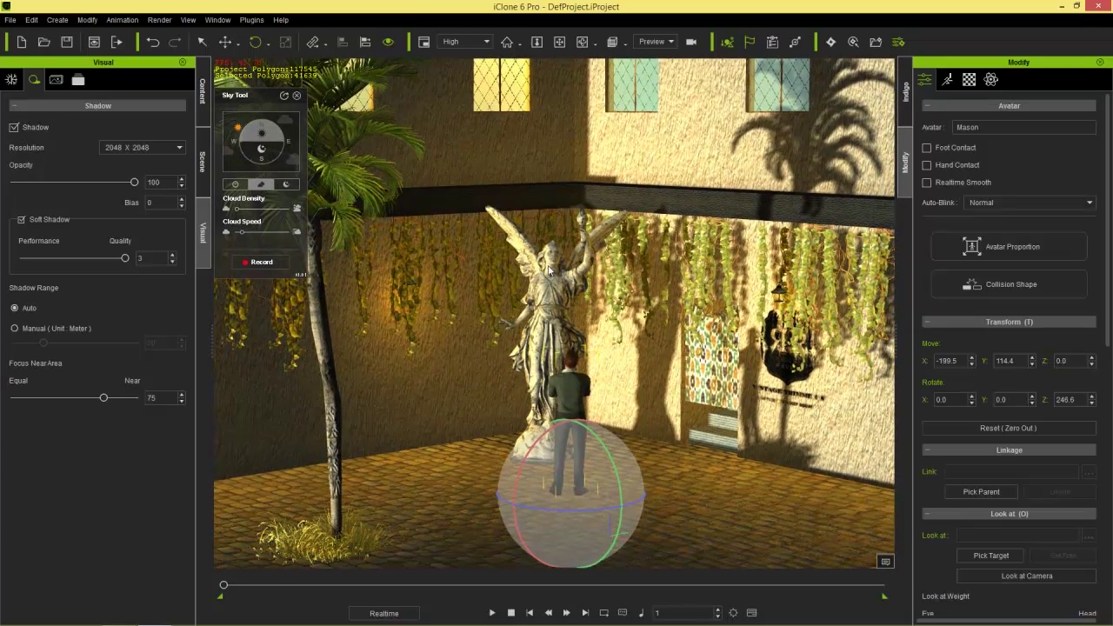
click(203, 157)
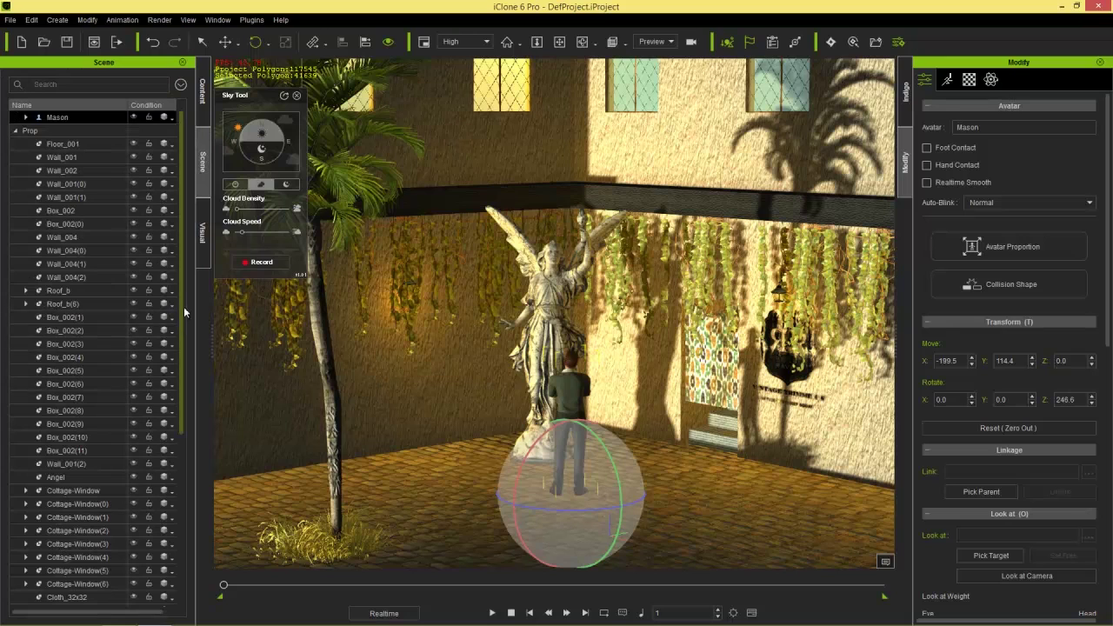
drag(185, 300, 182, 489)
click(77, 465)
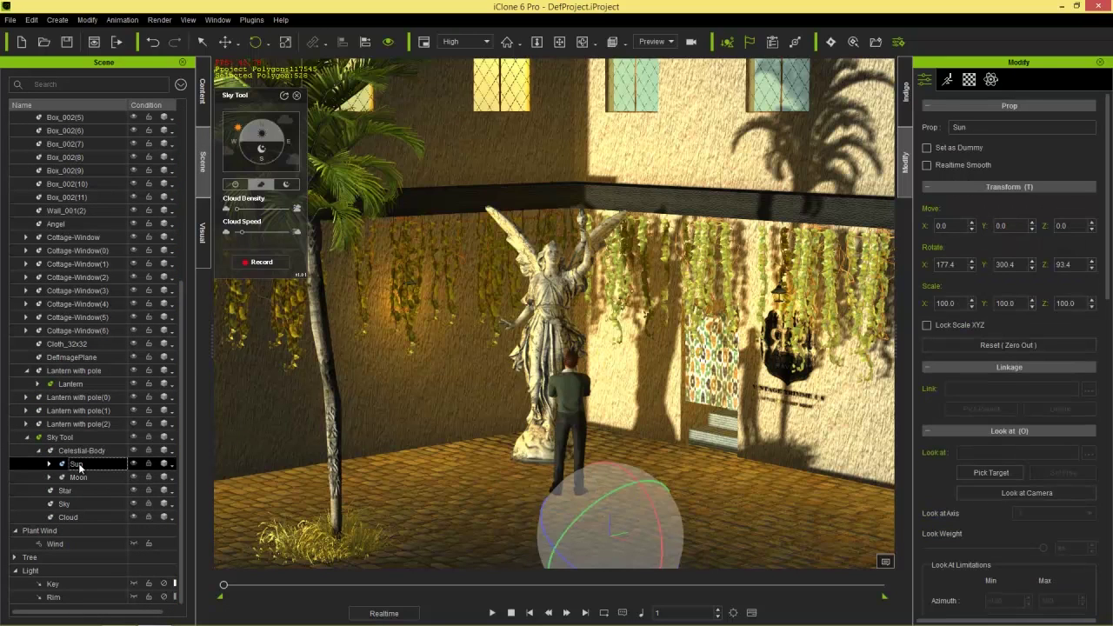
click(50, 463)
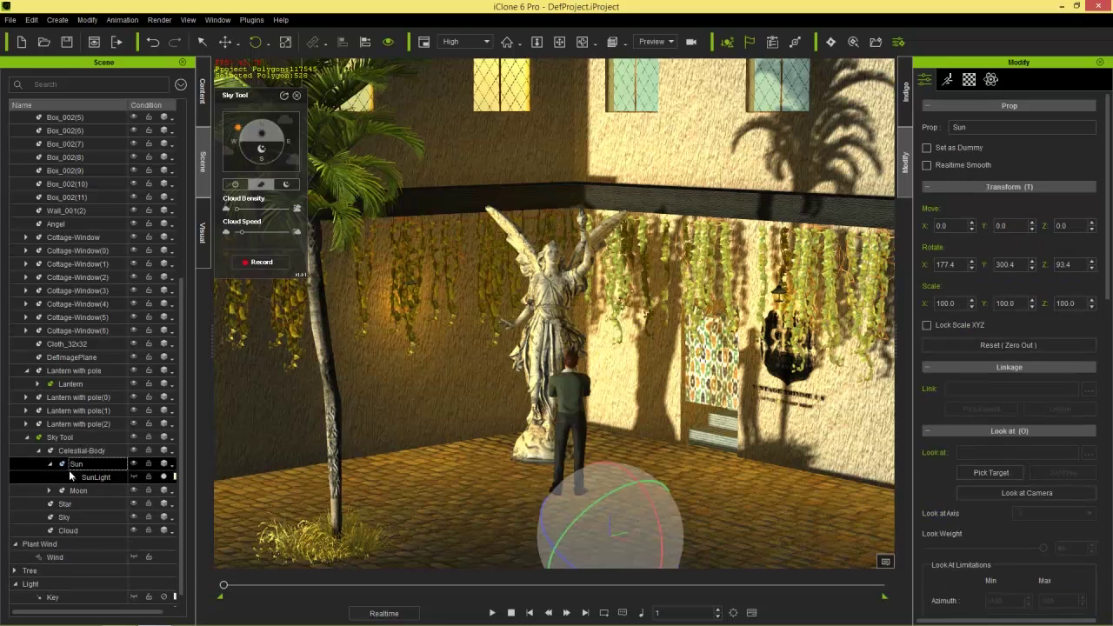
click(86, 477)
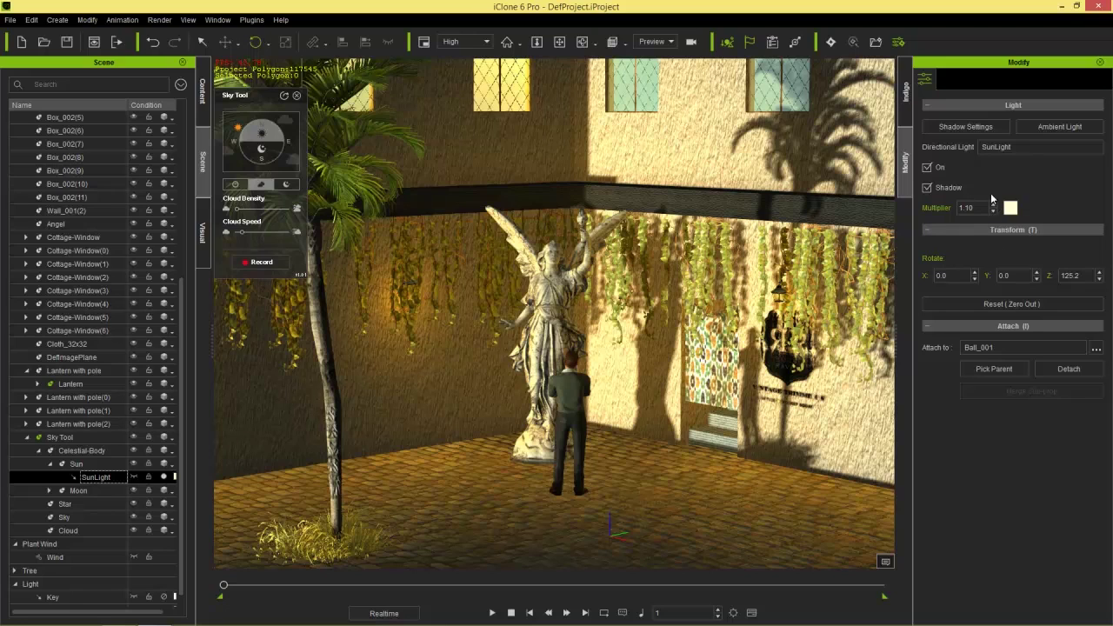
- Try the SunLight's Multiplier at 0.5, and set it back to 1.1
drag(983, 208, 945, 205)
key(BackSpace)
text(.5)
key(Return)
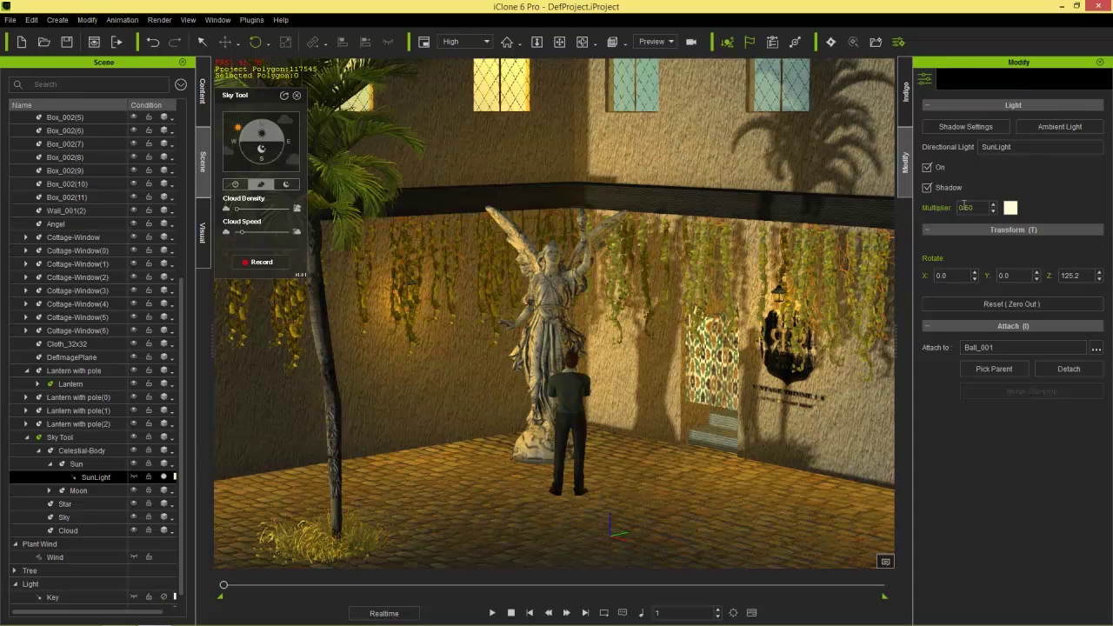
drag(976, 207, 944, 207)
text(1.1)
key(Return)
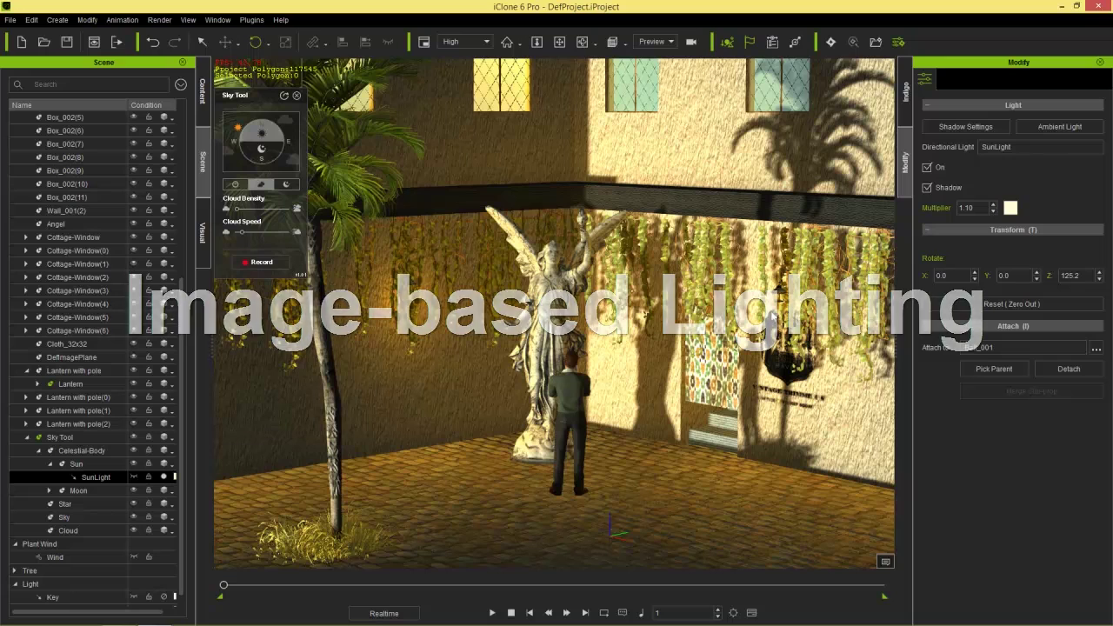
- Adjust the scene's HDR effect with a Bloom Scale of 5 and a Brightness Threshold of 76
click(205, 237)
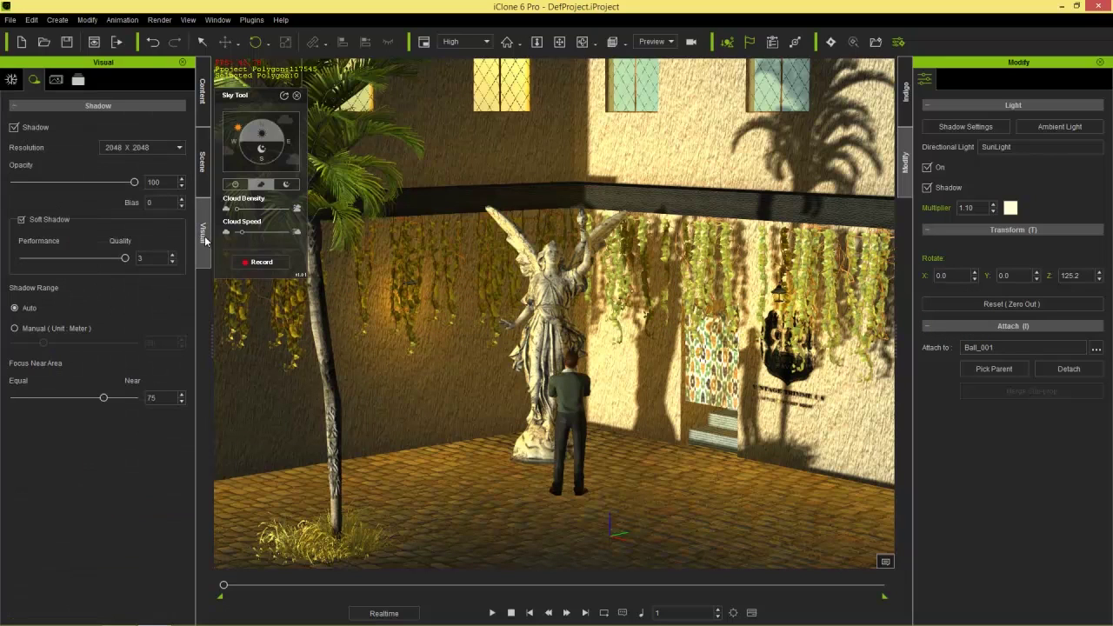
click(13, 81)
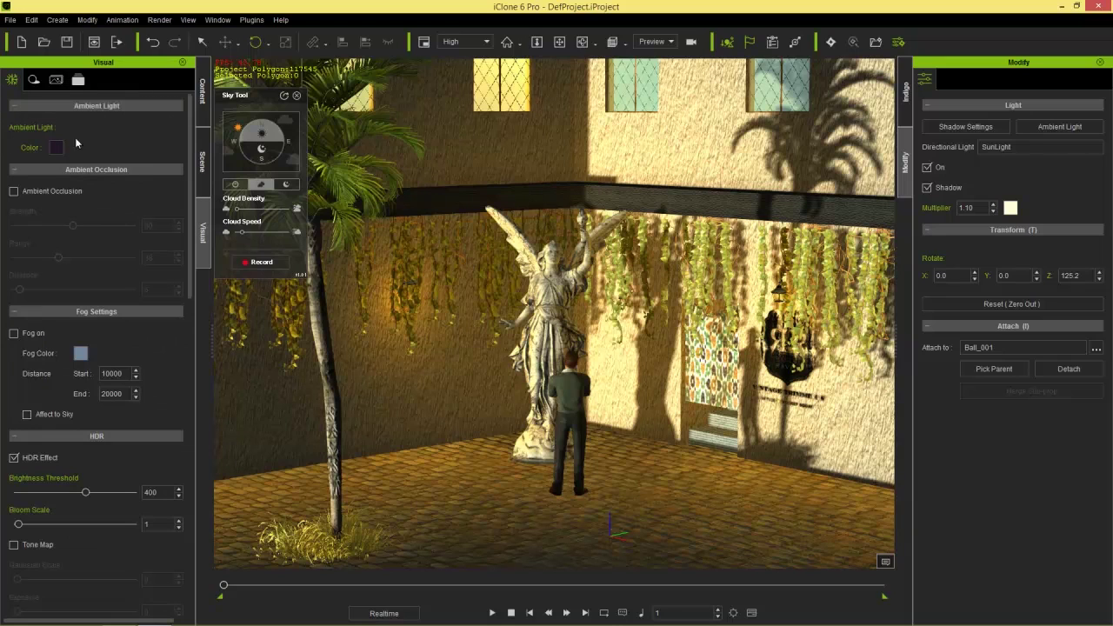
drag(190, 144, 202, 210)
scroll(71, 206, down, 3)
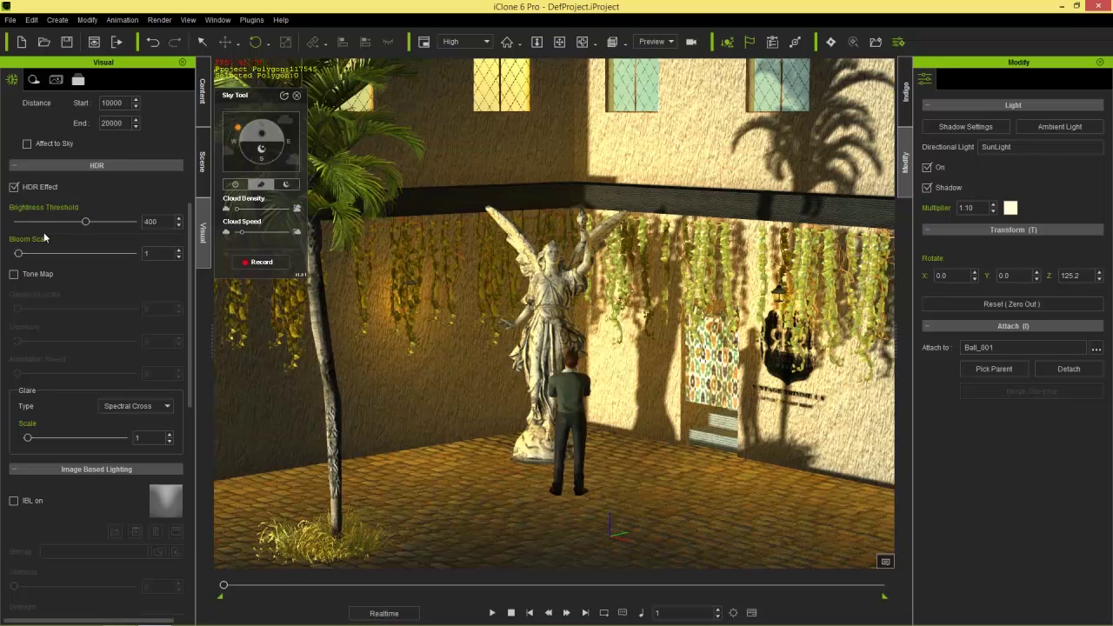
drag(18, 253, 40, 254)
drag(85, 222, 22, 256)
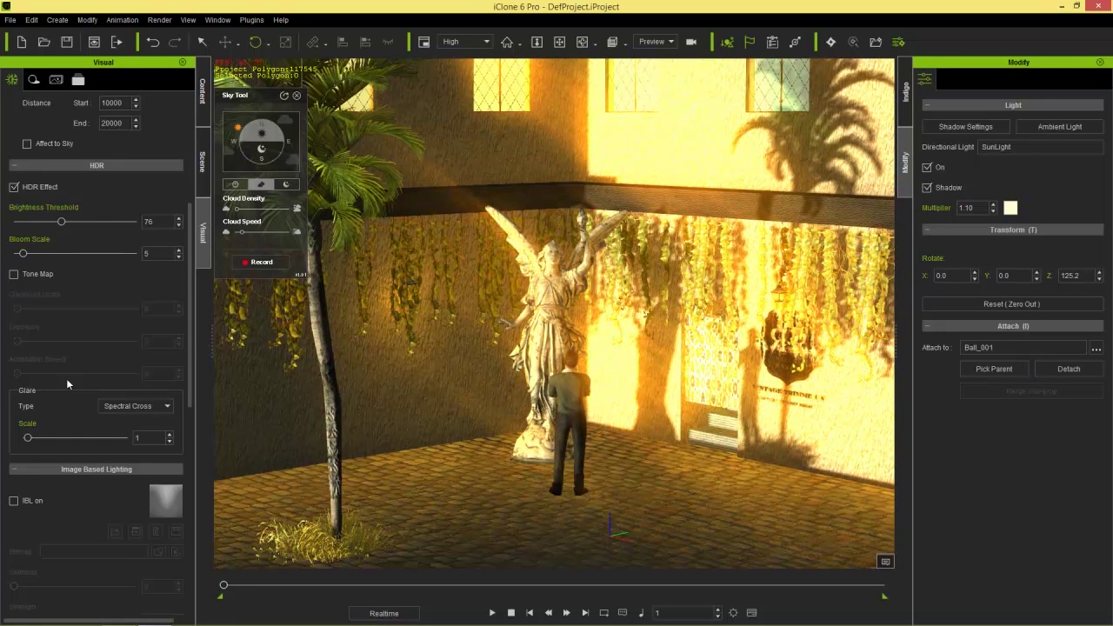
- Change the HDR glare type to Cheap Lens and select the Mason avatar in front of the statue
click(122, 406)
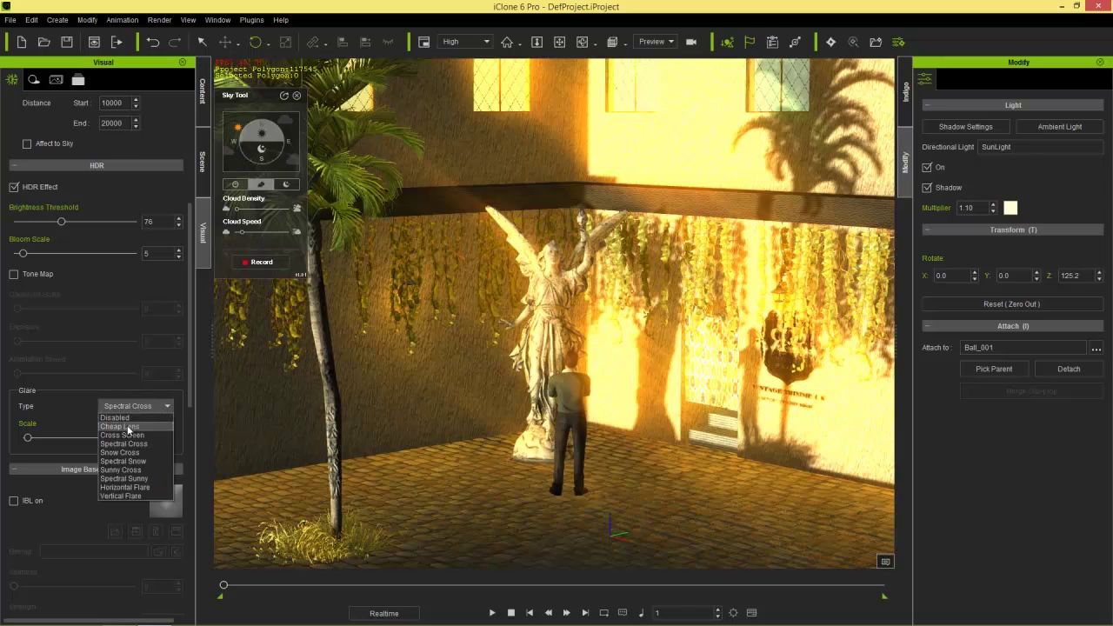
click(127, 427)
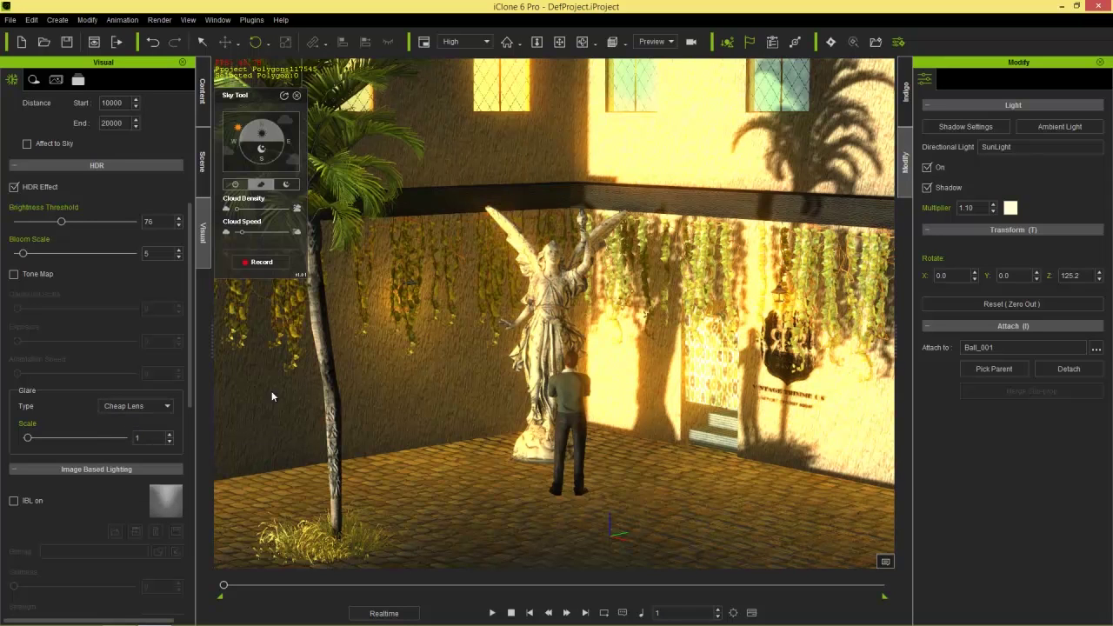
click(572, 424)
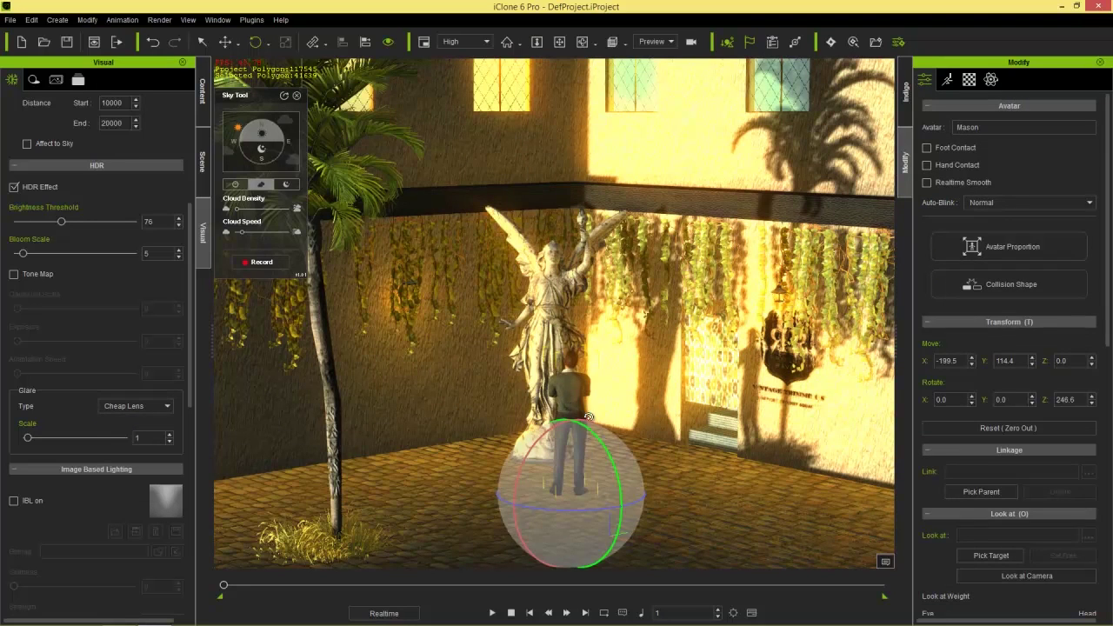
scroll(685, 421, up, 3)
right_drag(641, 429, 602, 427)
middle_drag(602, 428, 637, 397)
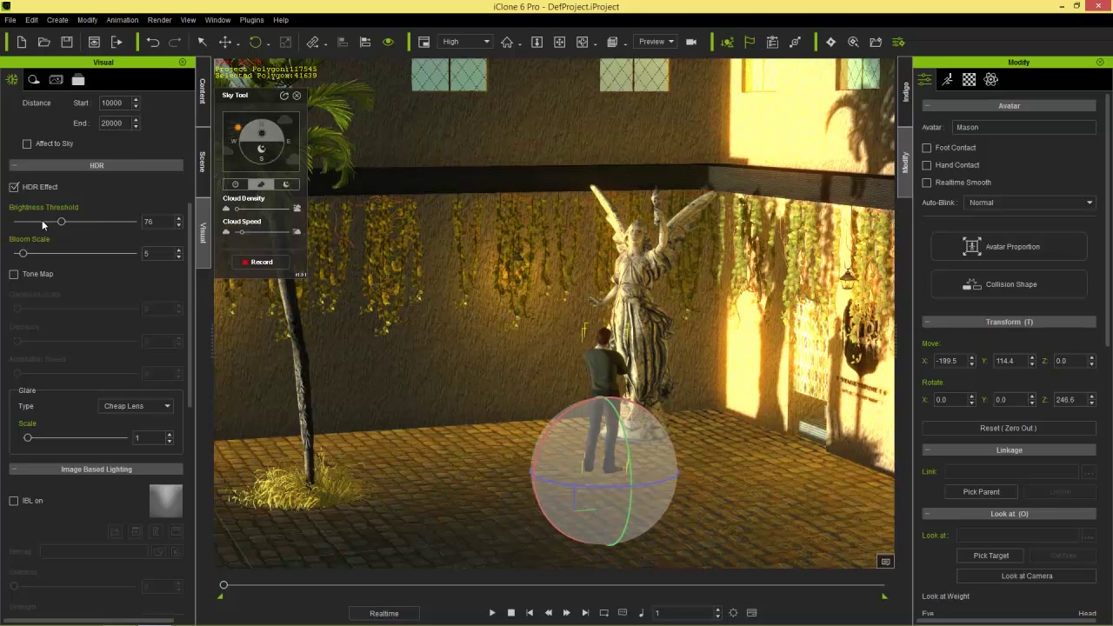
- Try an HDR Brightness Threshold of 66, switch the glare type to Spectral Cross, and set the threshold to 80
drag(61, 221, 52, 261)
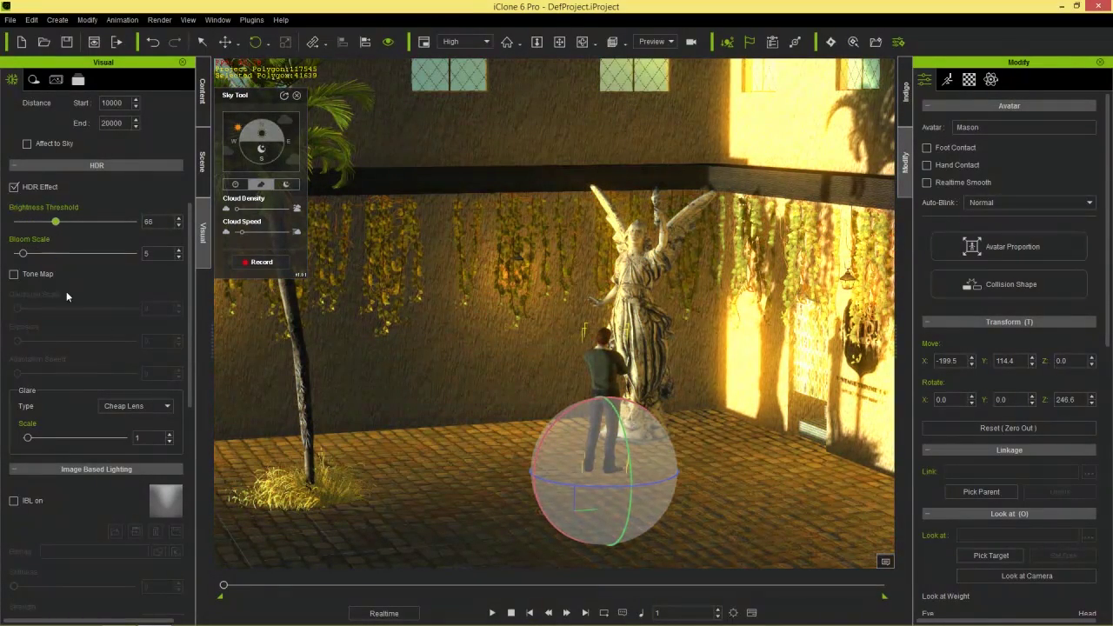
click(143, 406)
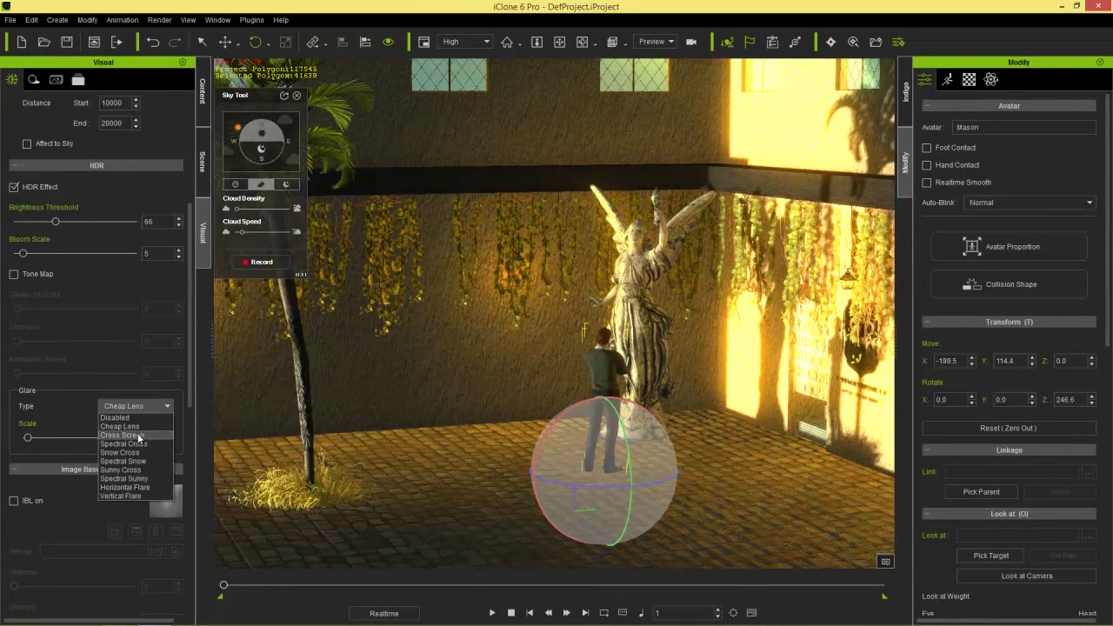
click(140, 444)
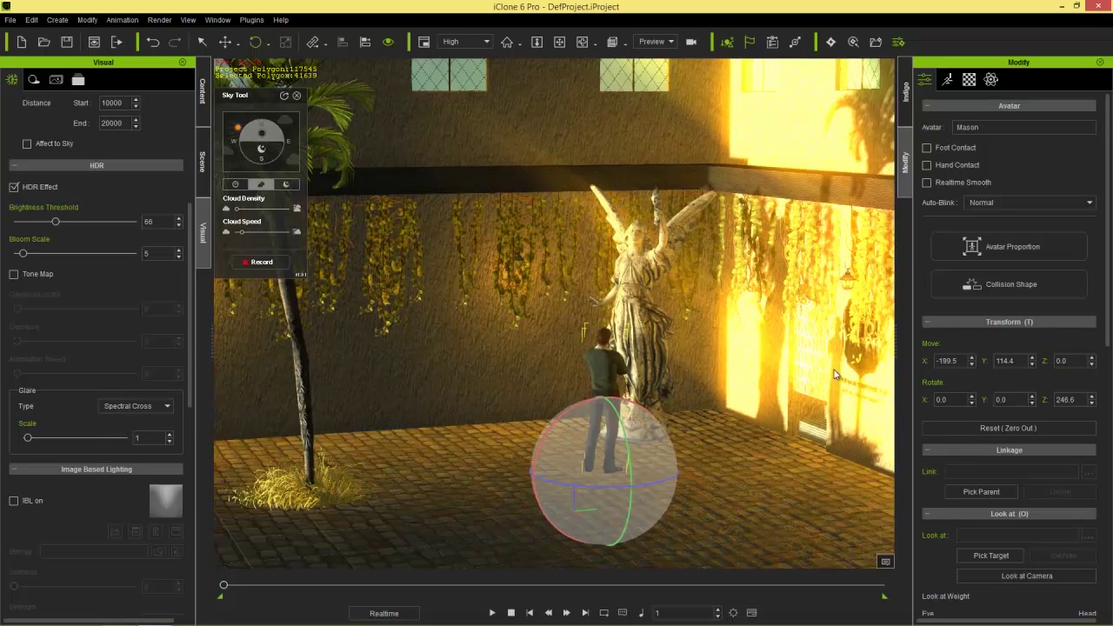
drag(59, 223, 66, 223)
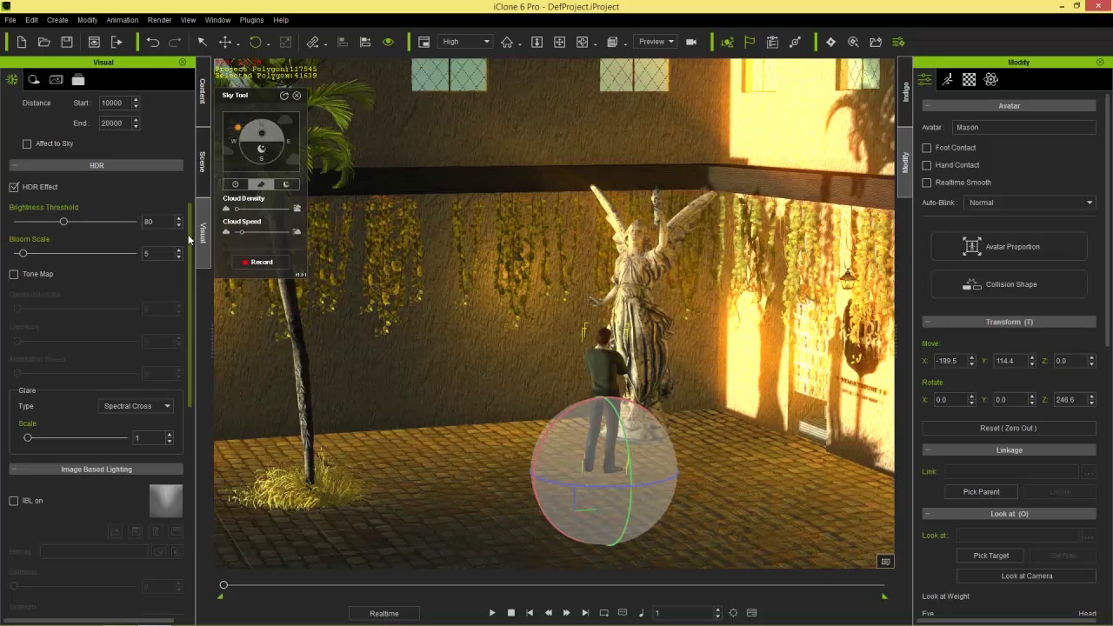
- Turn on image-based lighting with the twilight_dusk_photo_171918 image, using Softness 23 and Strength 59
drag(188, 239, 181, 370)
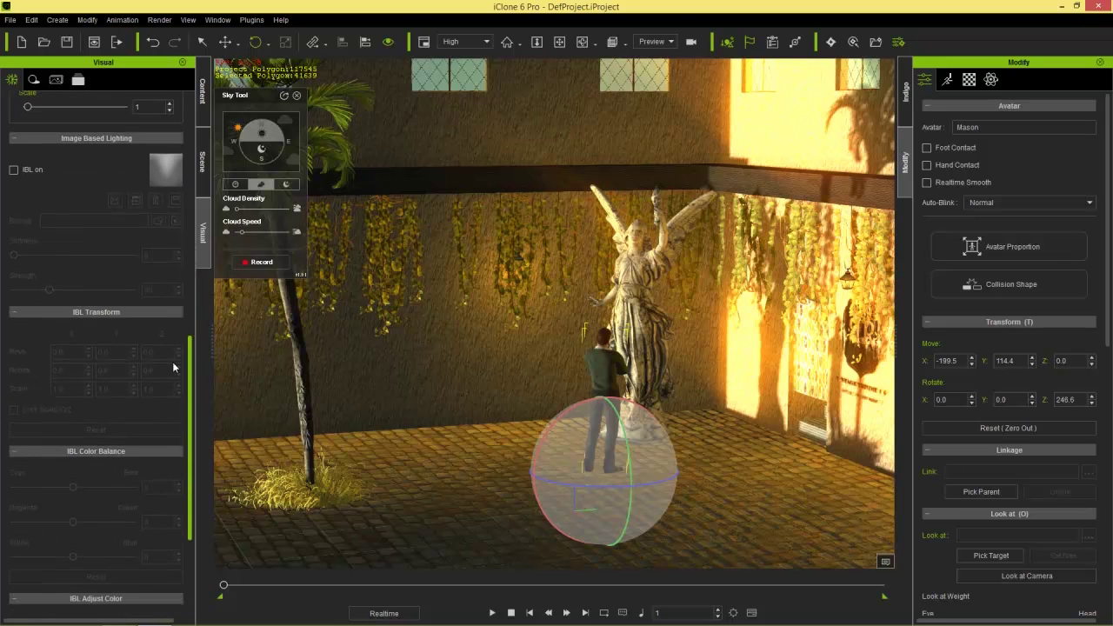
click(13, 171)
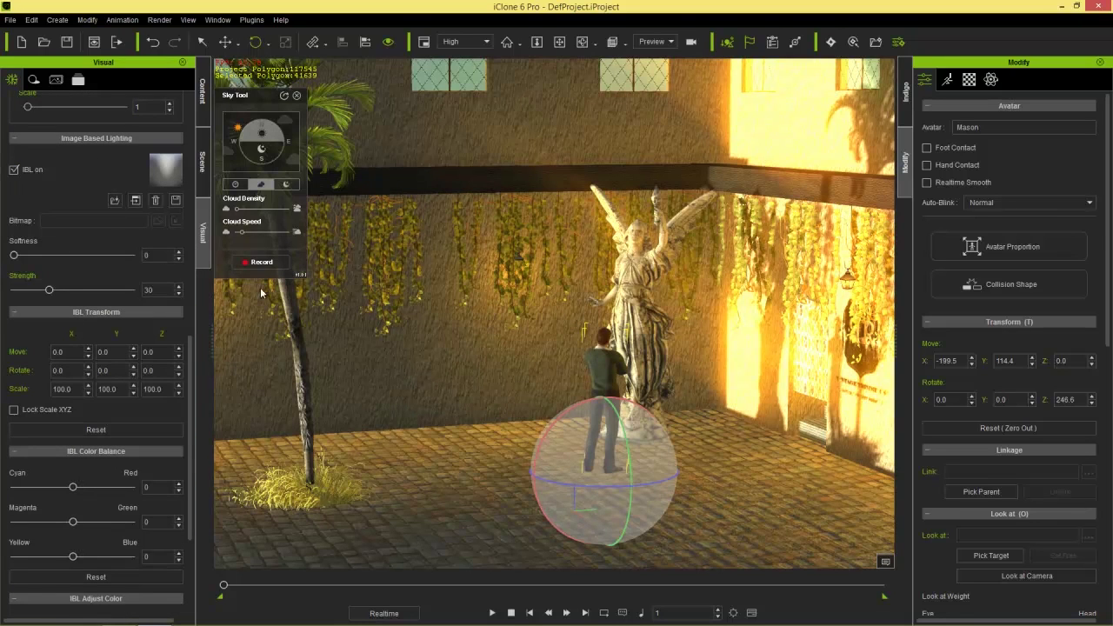
click(163, 171)
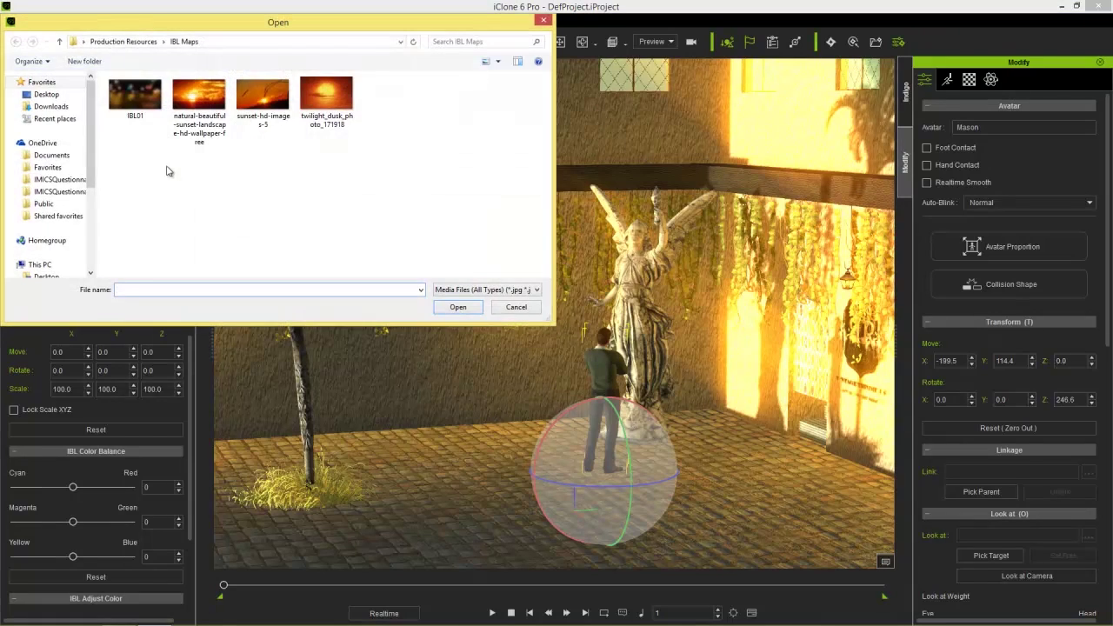
double_click(320, 96)
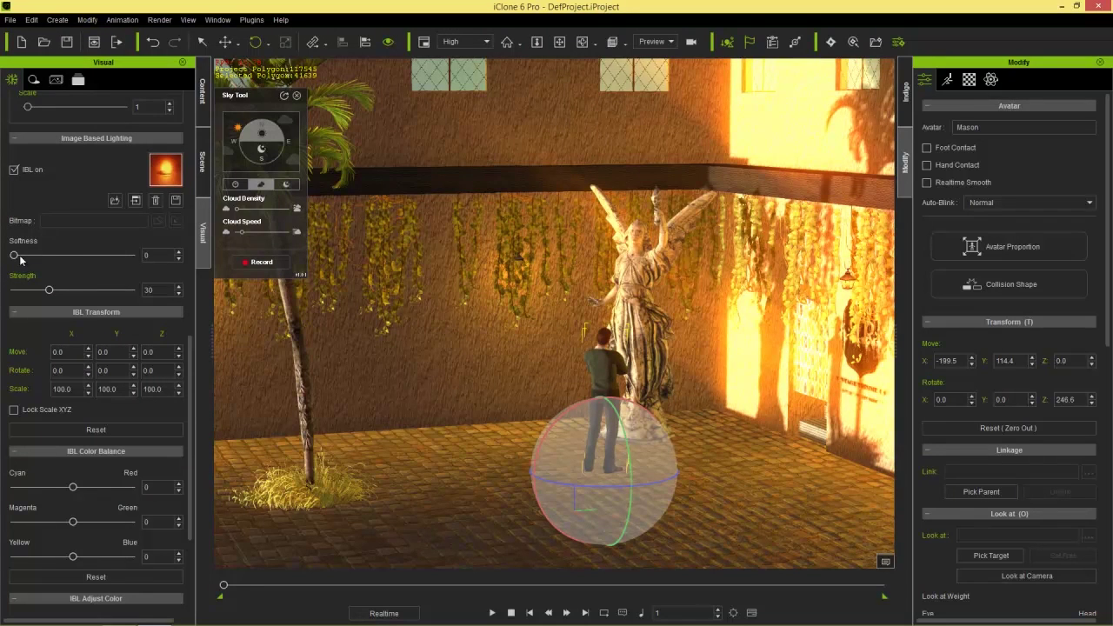
drag(16, 259, 41, 258)
drag(50, 291, 83, 292)
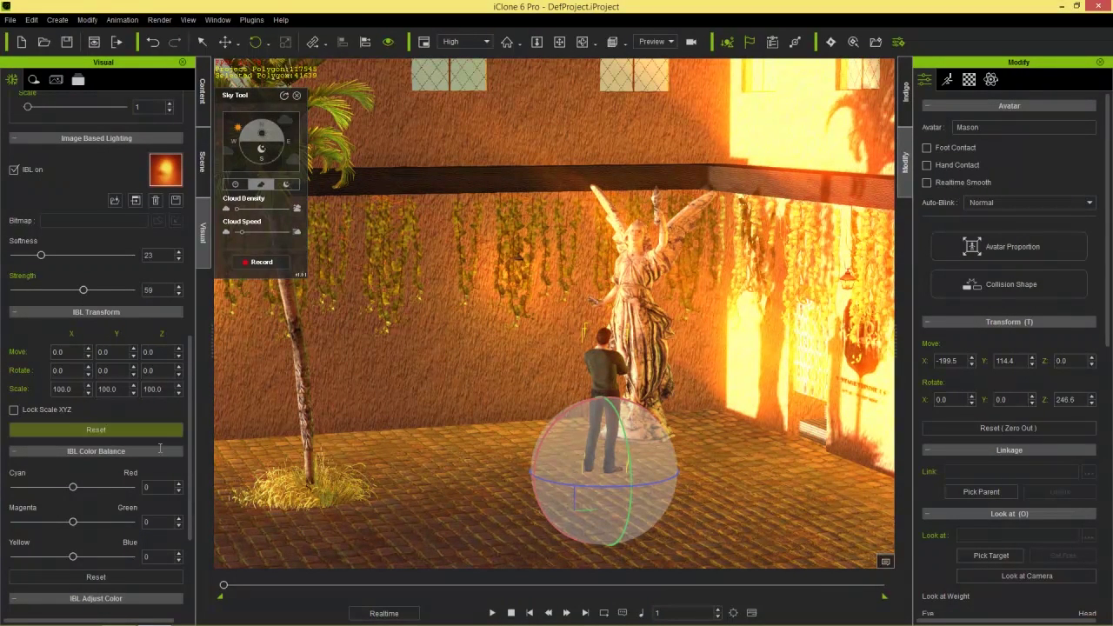
- Adjust the IBL colors with Cyan–Red balance 14 and Saturation 15, and enable Image Invert
scroll(192, 448, down, 5)
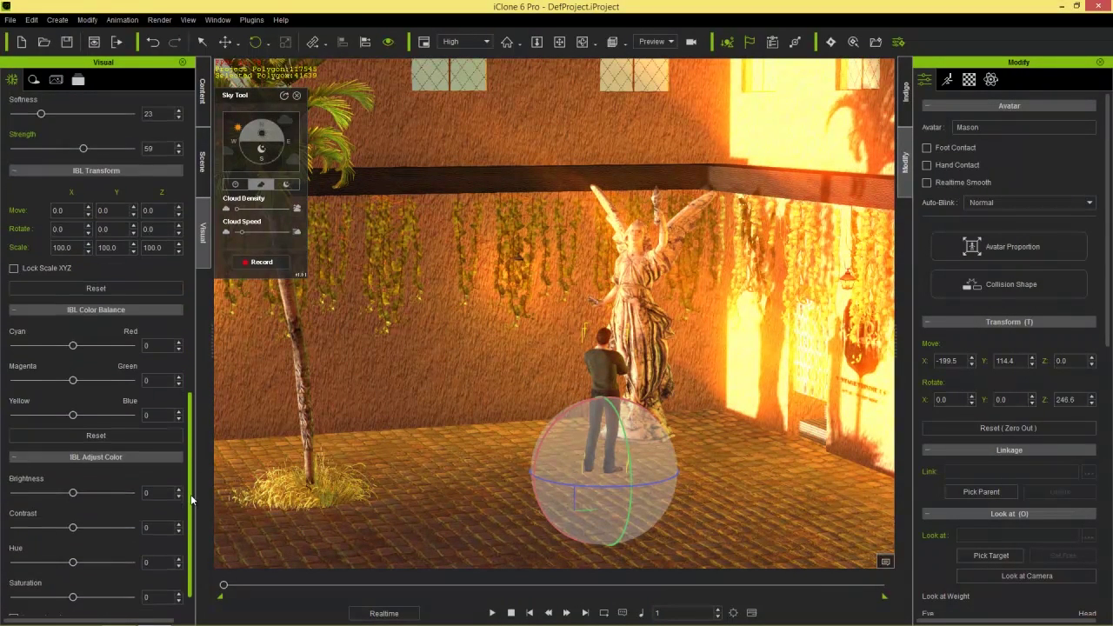
mouse_move(73, 328)
mouse_down()
mouse_move(130, 328)
mouse_move(2, 326)
mouse_move(125, 325)
mouse_move(39, 327)
mouse_move(81, 332)
mouse_up()
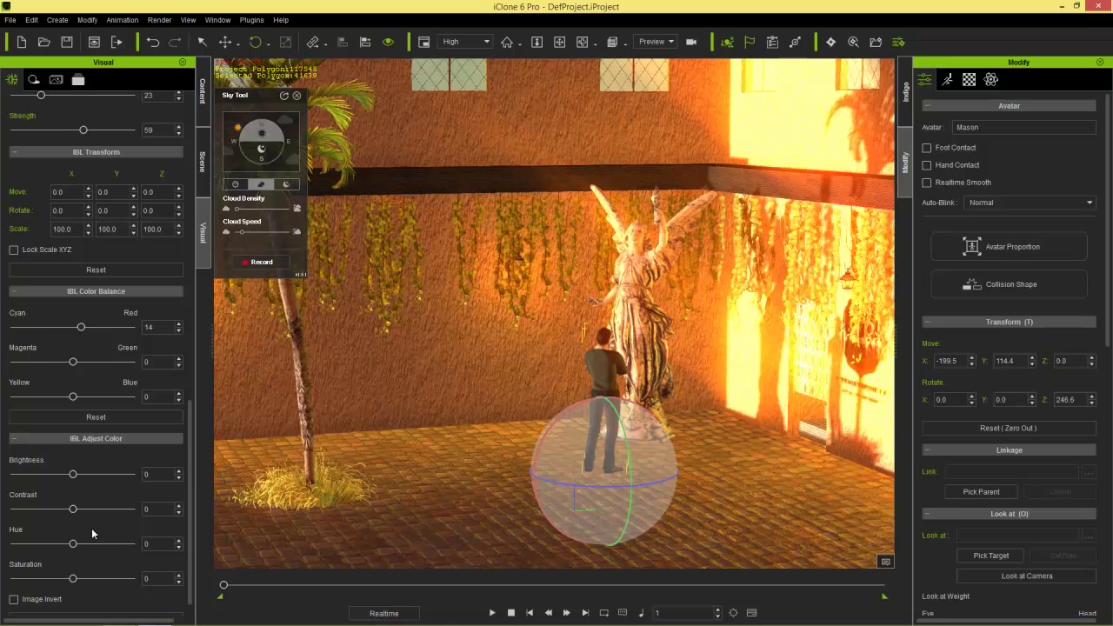
mouse_move(69, 579)
mouse_down()
mouse_move(2, 574)
mouse_move(80, 561)
mouse_up()
click(13, 598)
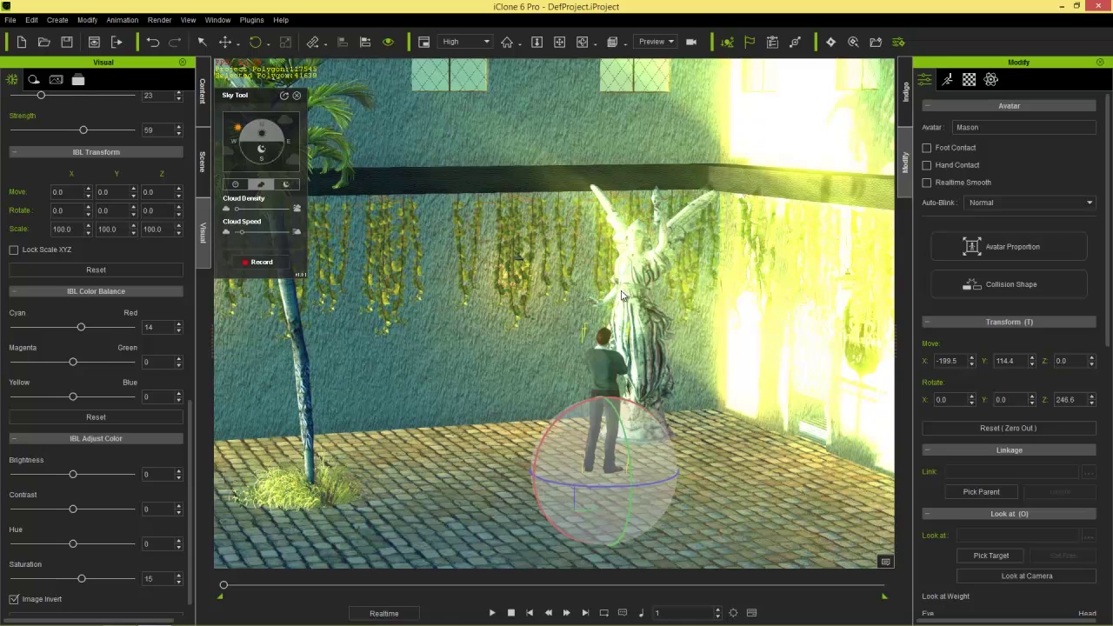
drag(192, 416, 170, 223)
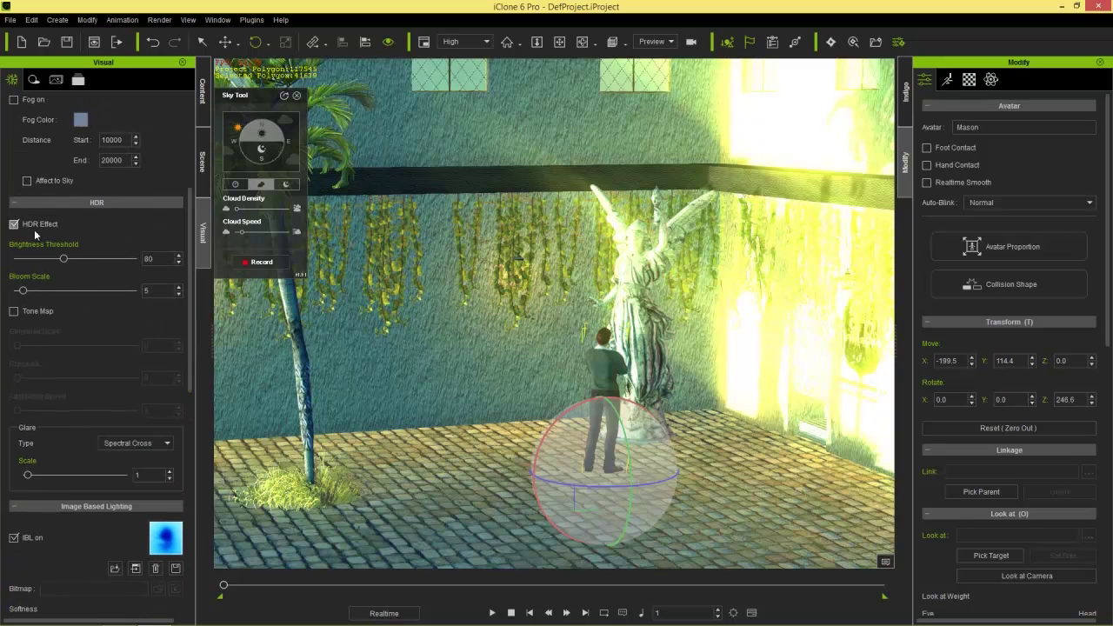
- Try the HDR effect with Bloom Scale 0 and Brightness Threshold 10000, and with Threshold 496 and Bloom Scale 9
drag(26, 292, 4, 298)
drag(63, 259, 138, 270)
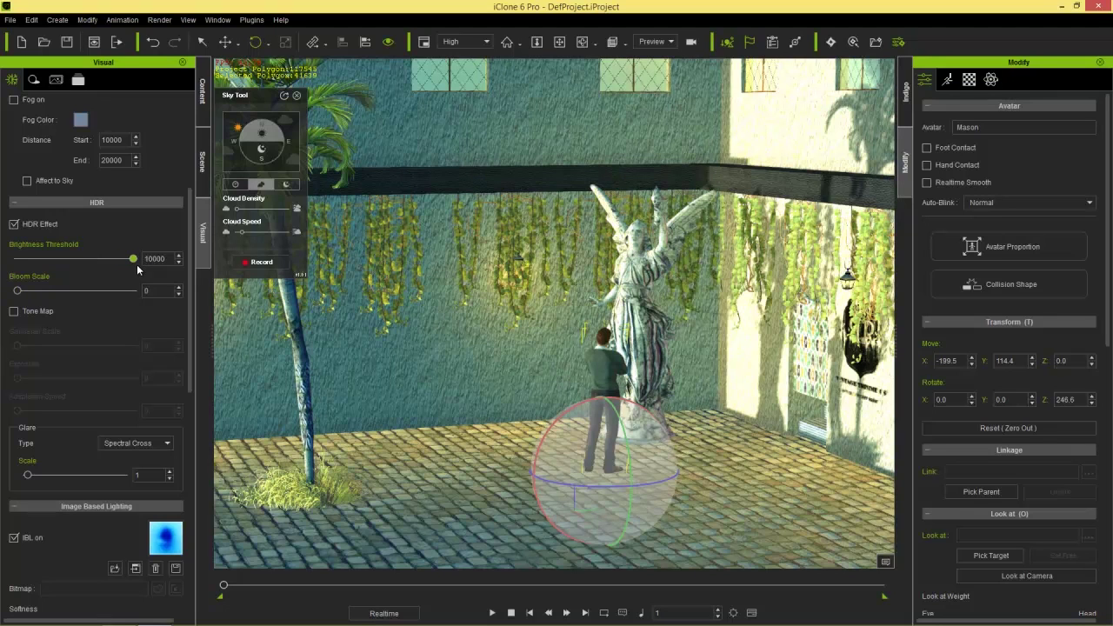
drag(137, 268, 76, 270)
drag(23, 298, 30, 296)
- Turn off Image Invert for the image-based lighting and set the HDR Brightness Threshold to 86
drag(190, 244, 201, 451)
click(14, 579)
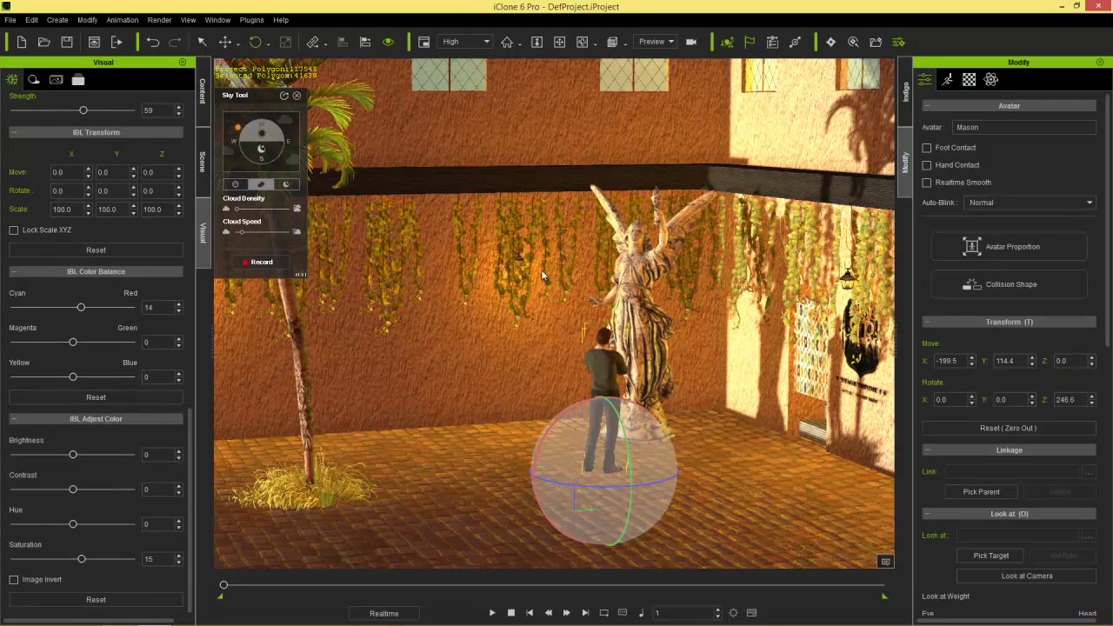
drag(189, 440, 191, 242)
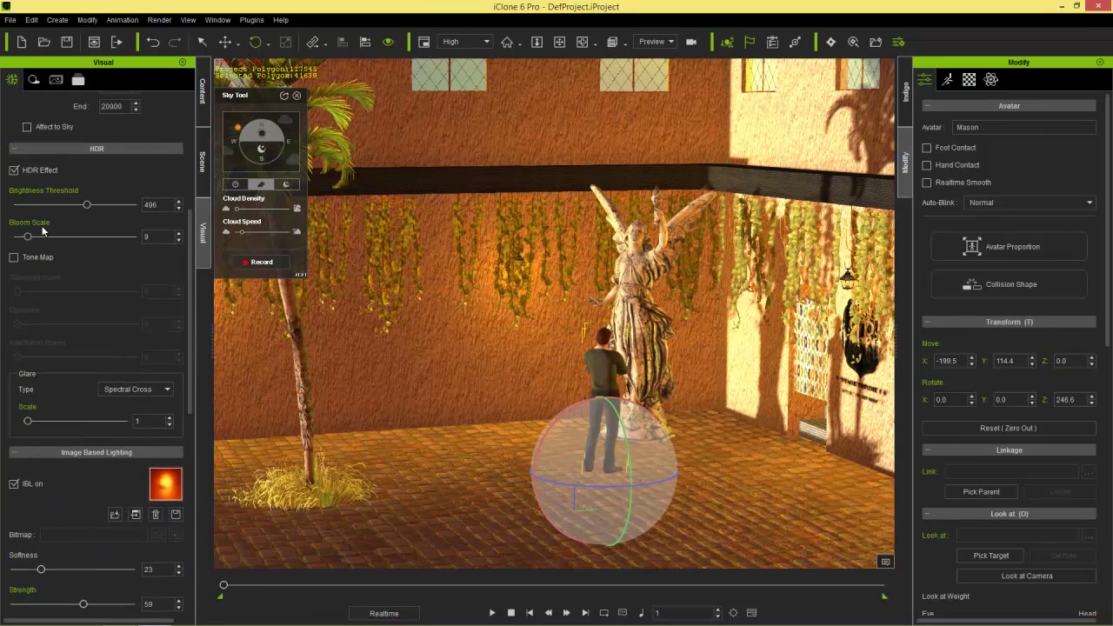
drag(85, 213, 66, 212)
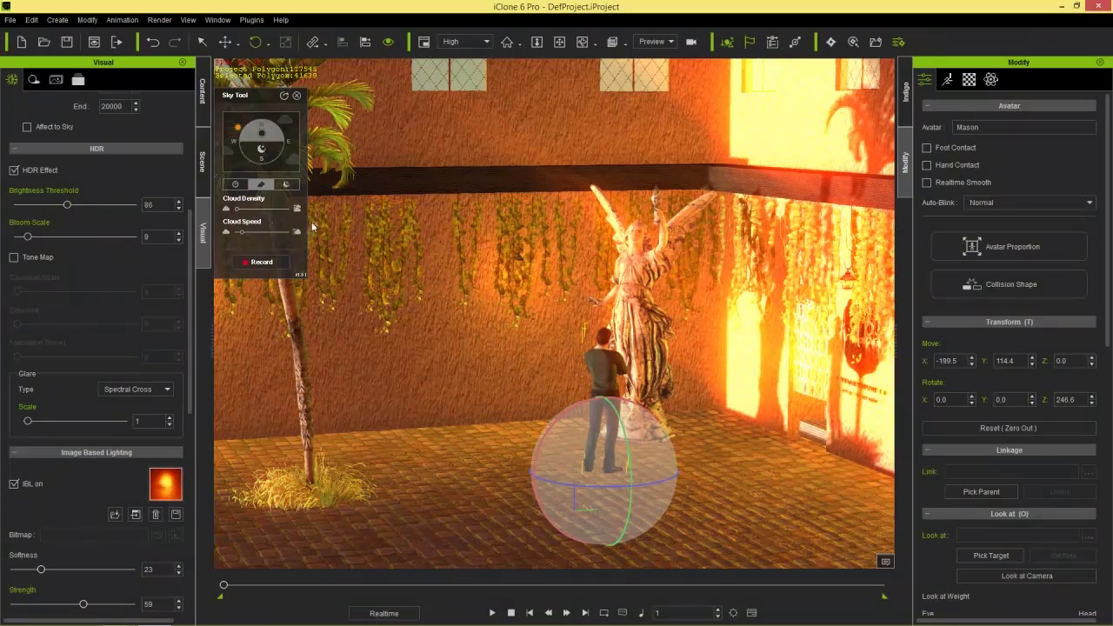
- Examine the HDR glow on the courtyard walls, statue and avatar from several camera angles
middle_drag(553, 368, 399, 381)
right_drag(525, 374, 623, 375)
right_drag(533, 351, 588, 322)
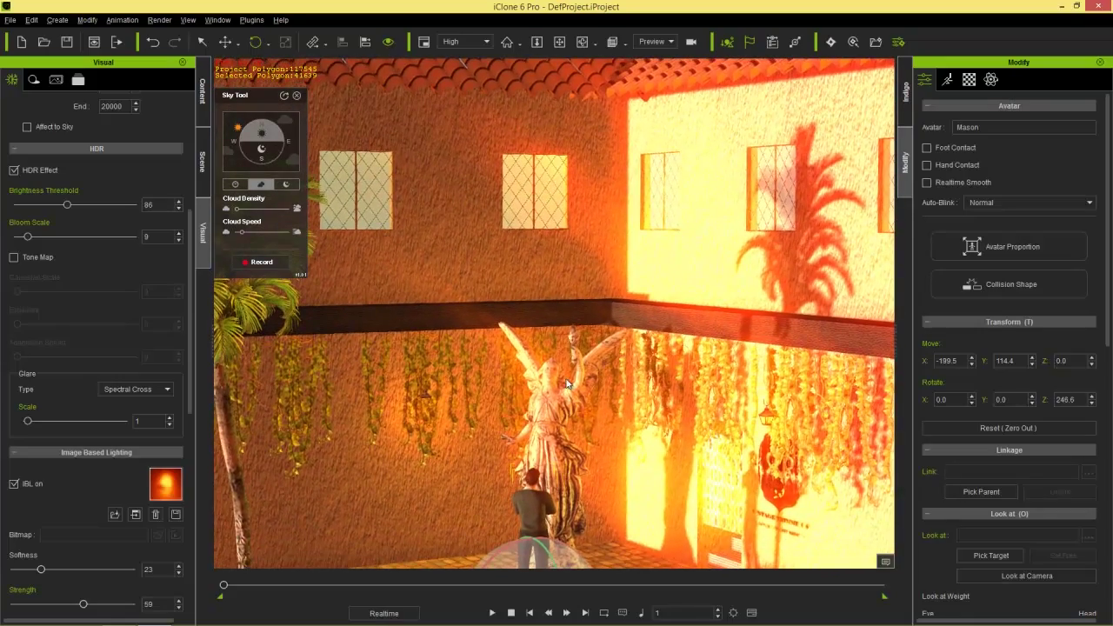
right_drag(566, 374, 595, 384)
scroll(595, 384, down, 2)
scroll(596, 390, down, 1)
middle_drag(596, 395, 604, 360)
scroll(606, 391, down, 1)
right_drag(606, 390, 601, 456)
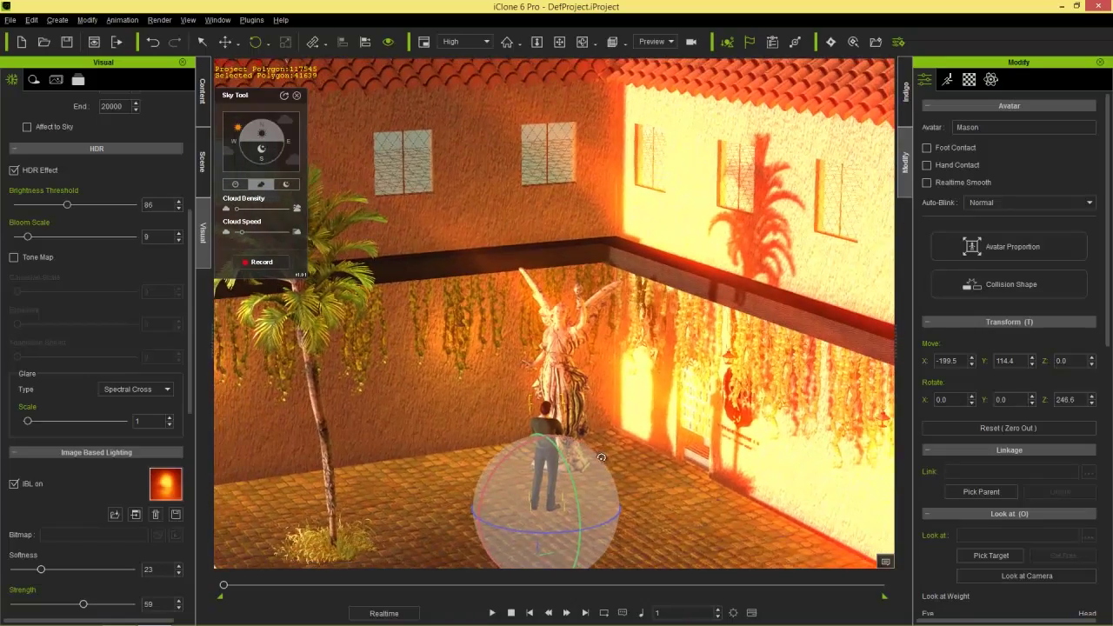
middle_drag(599, 461, 609, 376)
scroll(610, 376, up, 4)
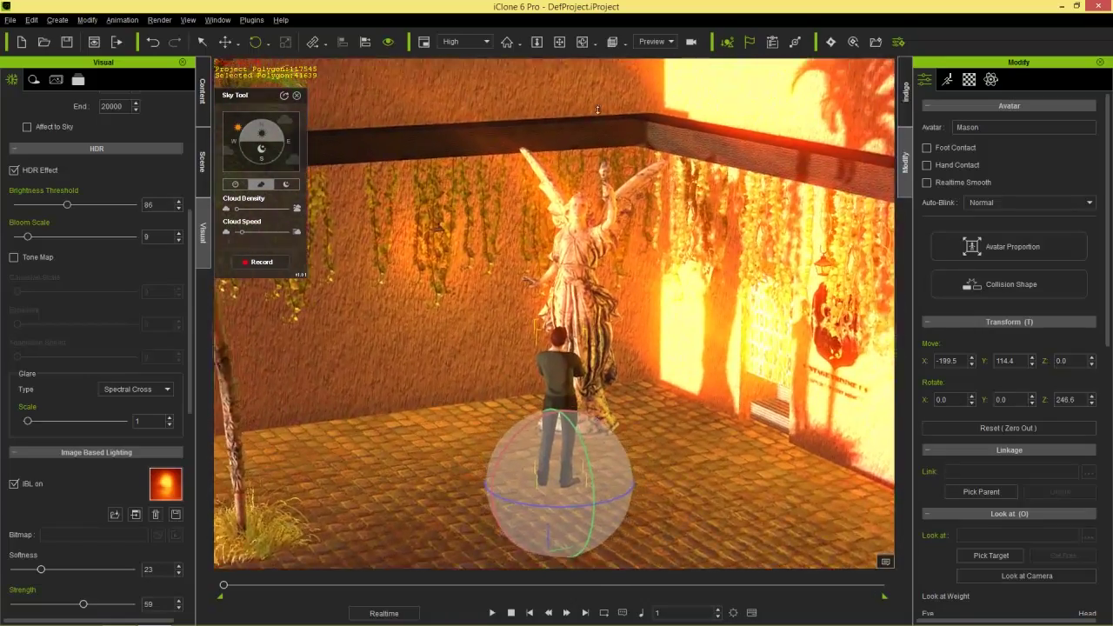
scroll(599, 208, down, 1)
middle_drag(599, 208, 541, 266)
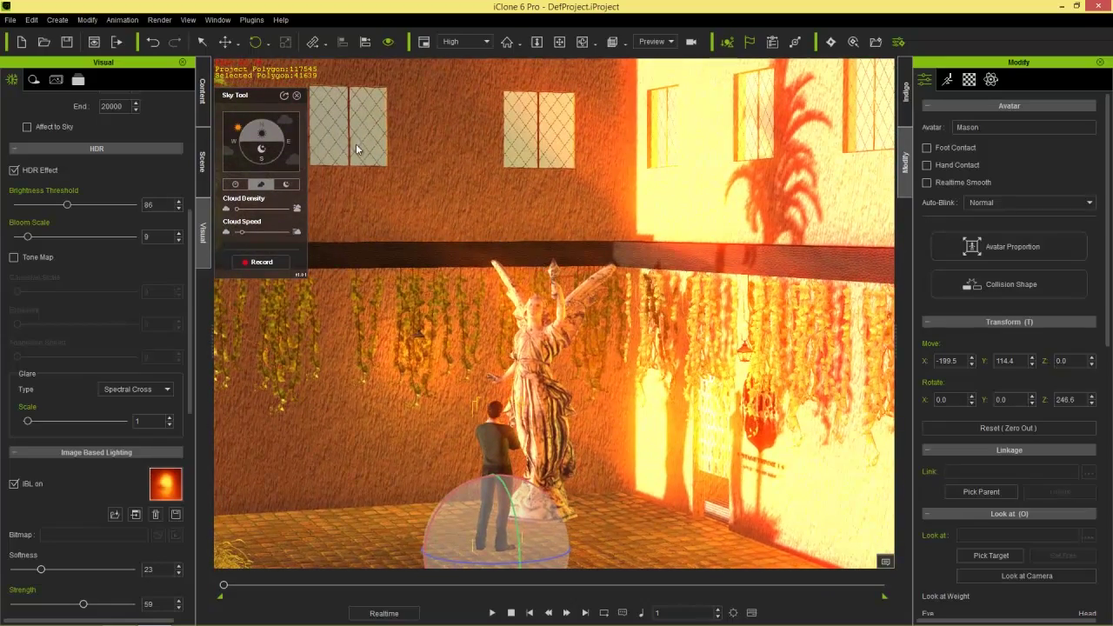
- Move the Sky Tool sun to the night half near south, and rotate the Sun prop under Celestial-Body in the viewport
mouse_move(239, 130)
mouse_down()
mouse_move(238, 170)
mouse_move(290, 188)
mouse_move(251, 208)
mouse_move(277, 193)
mouse_up()
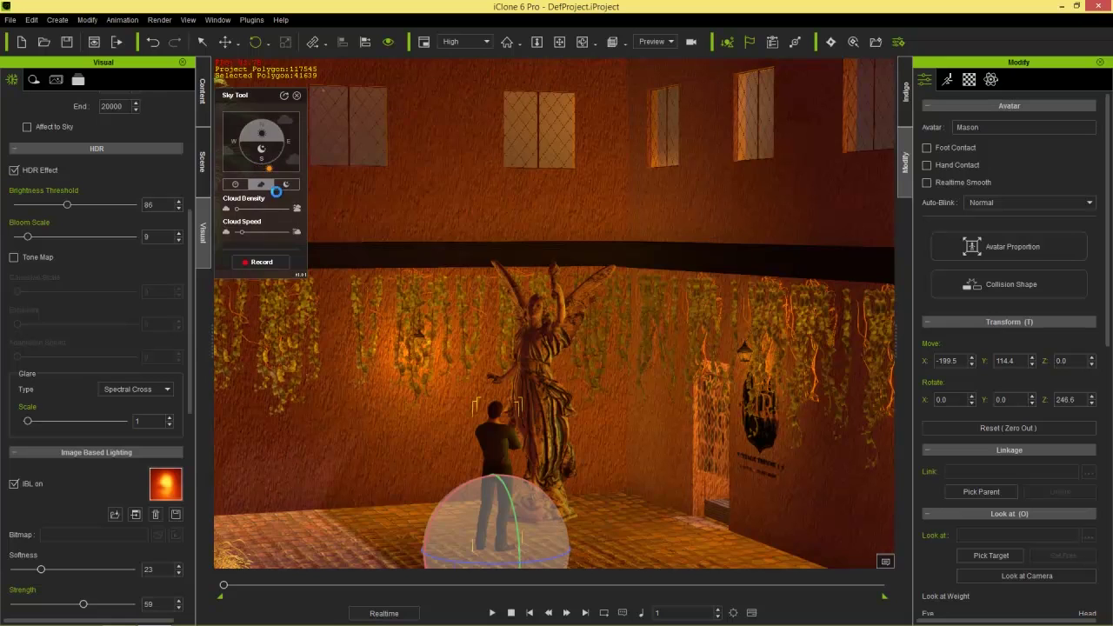
click(203, 182)
drag(182, 367, 182, 522)
click(88, 478)
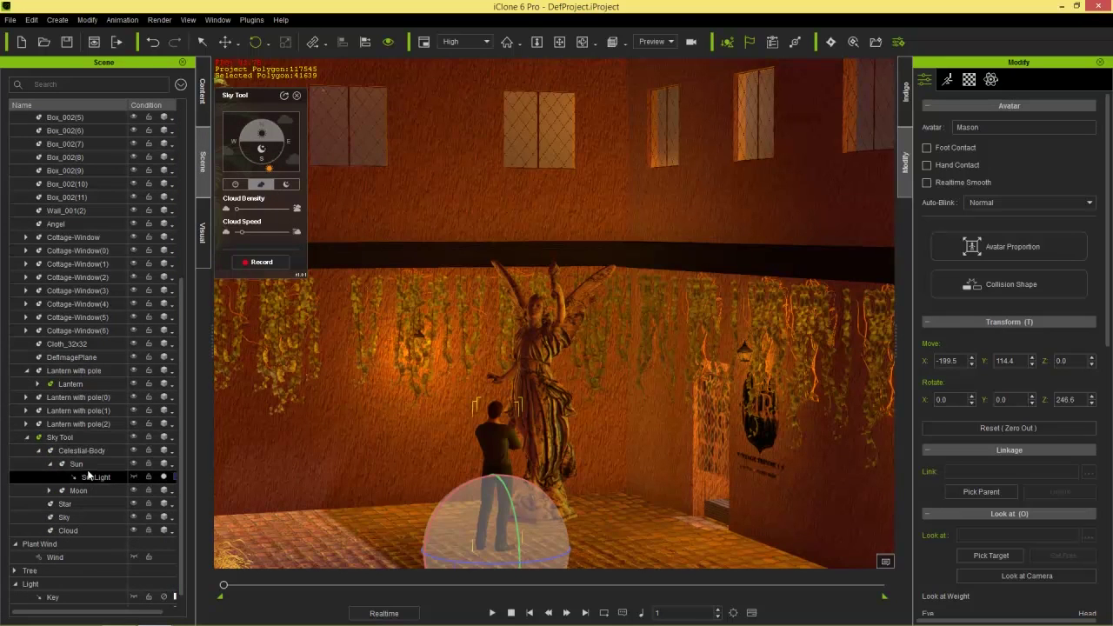
click(87, 465)
middle_drag(302, 425, 339, 415)
drag(457, 508, 502, 457)
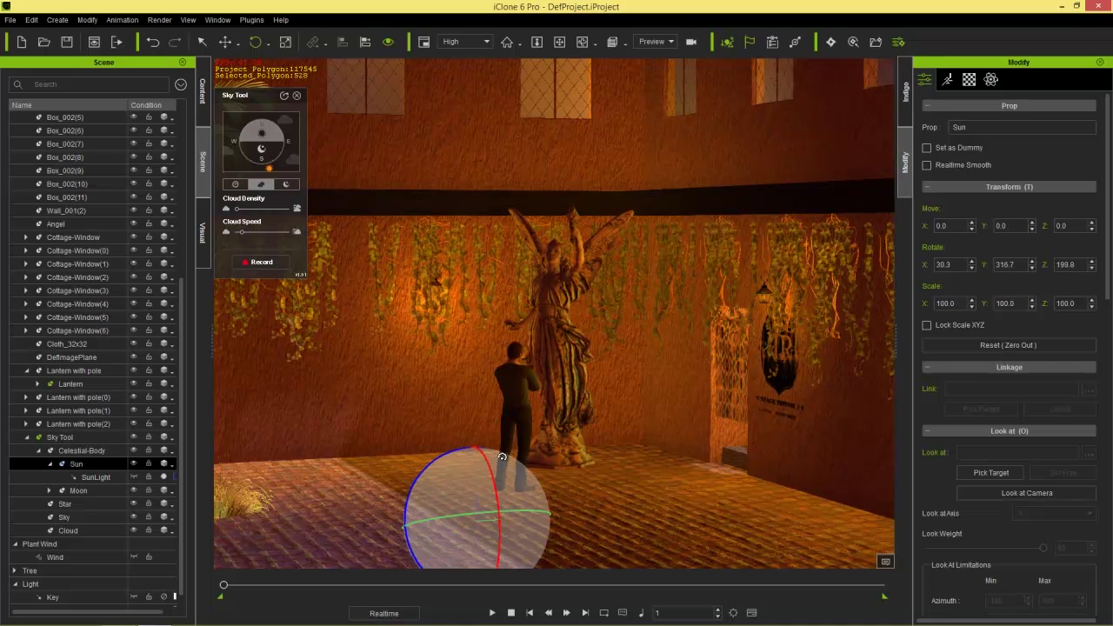
- Select the Moon under the Sky Tool and rotate it to about X 202.3, Y 55.8, Z 209.3
click(74, 492)
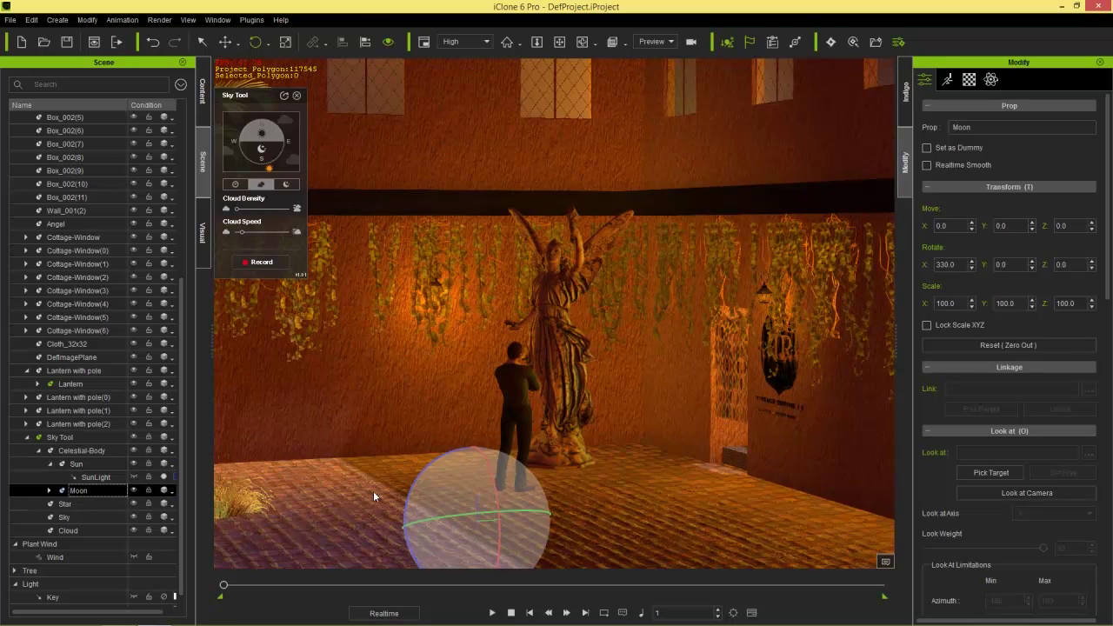
drag(493, 453, 464, 529)
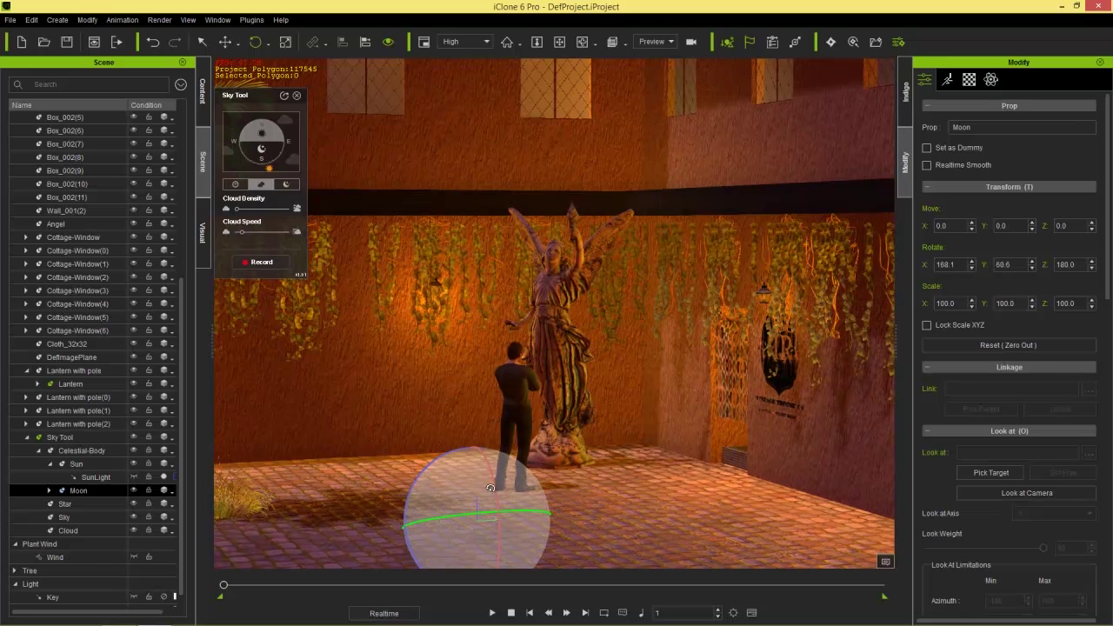
mouse_move(497, 486)
mouse_down()
mouse_move(494, 469)
mouse_move(494, 496)
mouse_up()
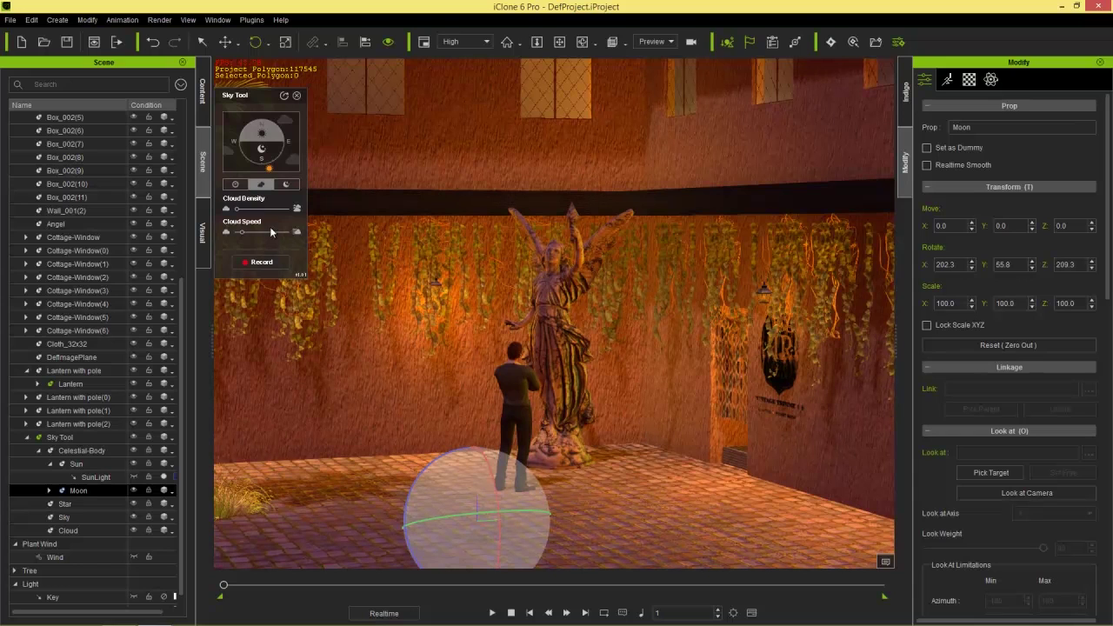
- Enable Image Invert for the image-based lighting and reduce the IBL Strength to 11
click(202, 104)
click(201, 230)
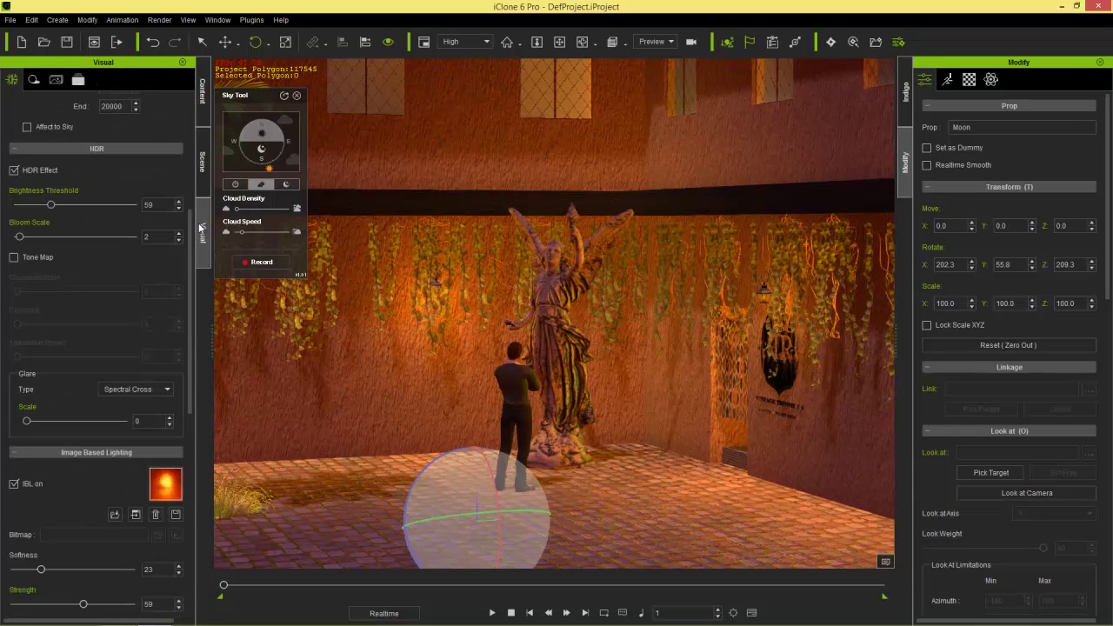
drag(192, 351, 179, 538)
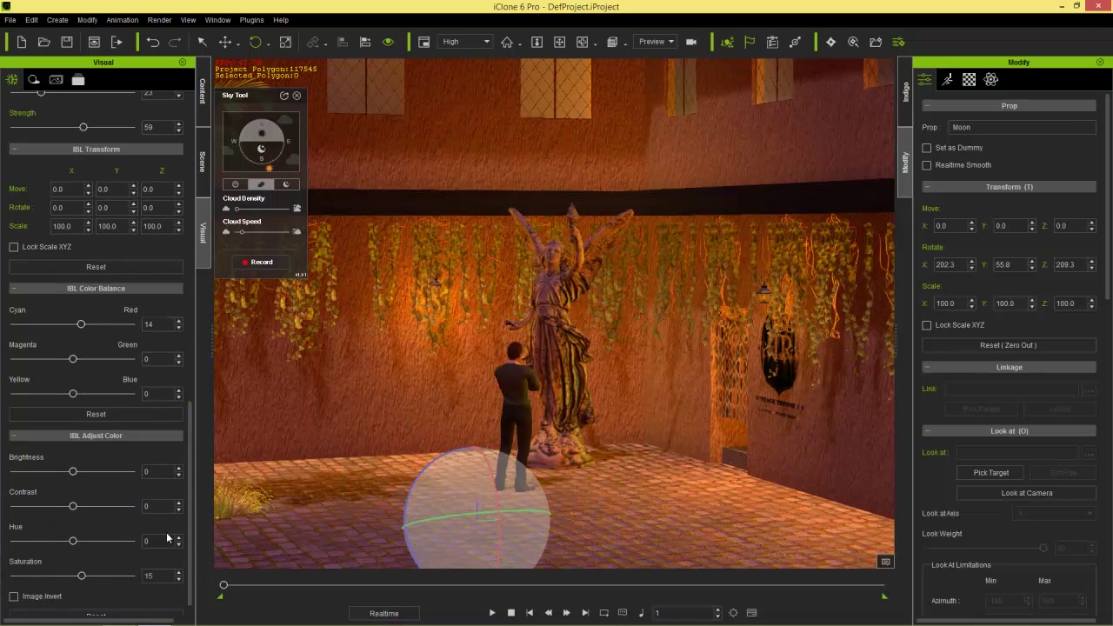
click(14, 596)
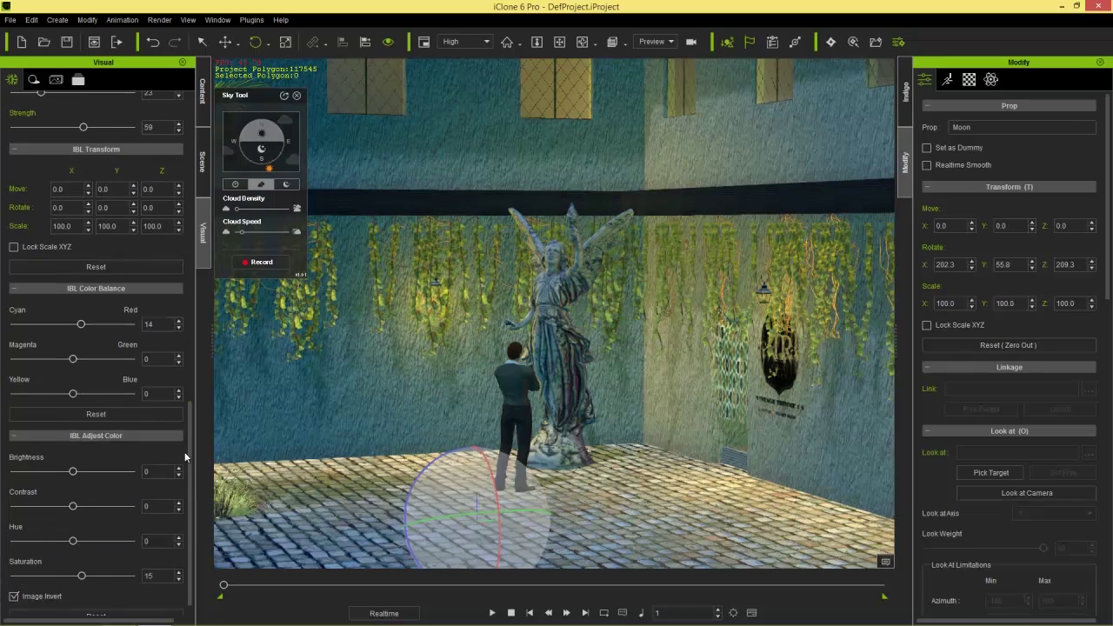
drag(186, 449, 198, 349)
drag(80, 370, 29, 385)
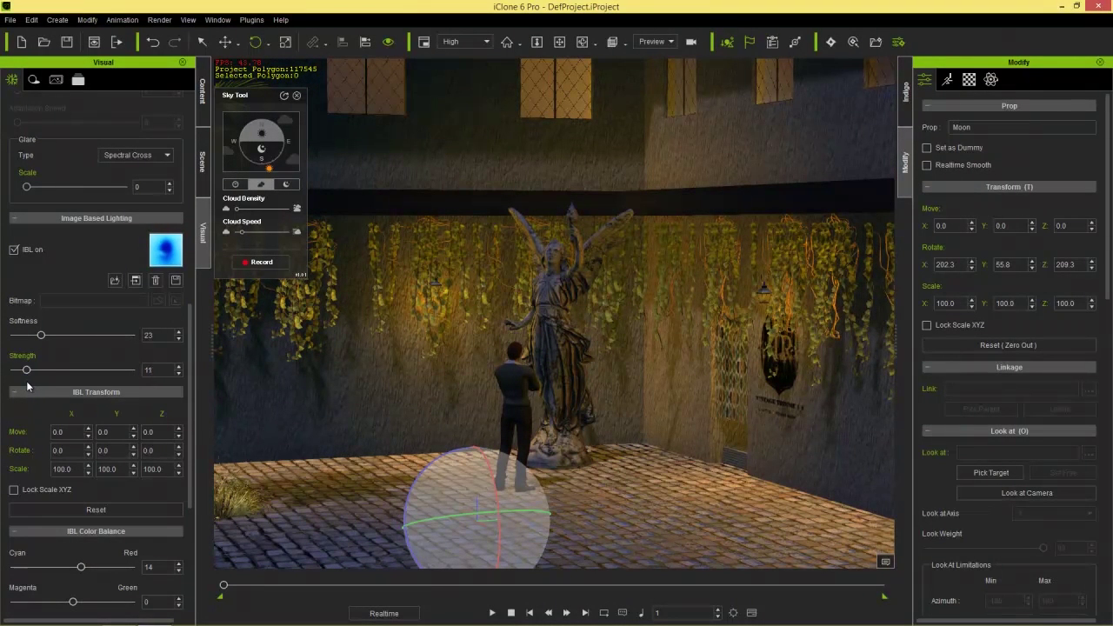
- Add the Rain particle from the Environment particle templates to the scene and play the animation, pausing at frame 1085
click(201, 88)
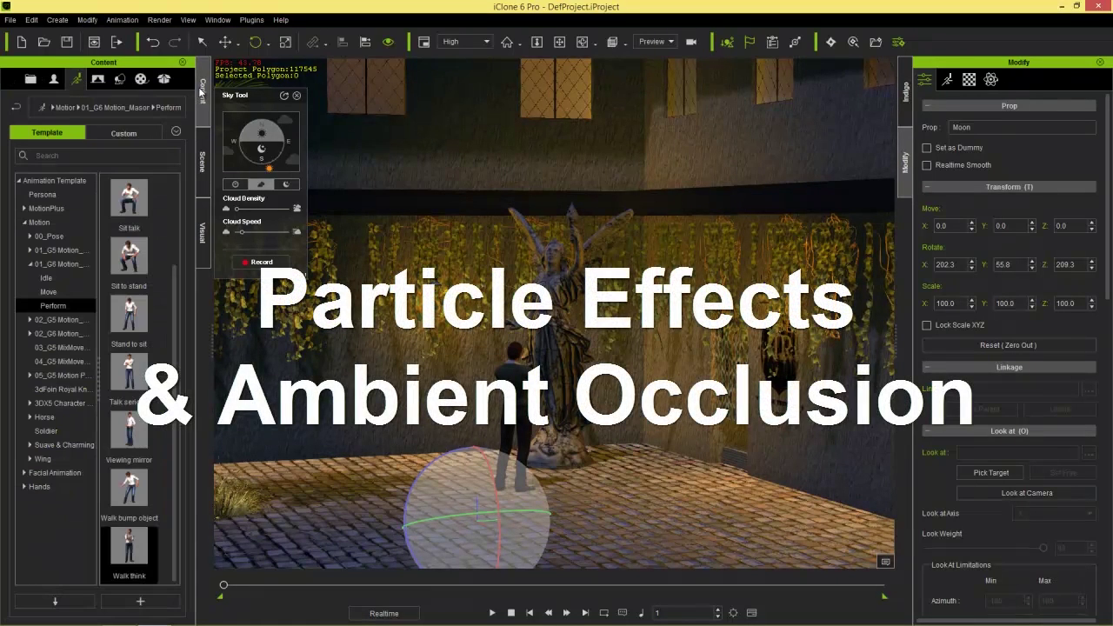
click(120, 78)
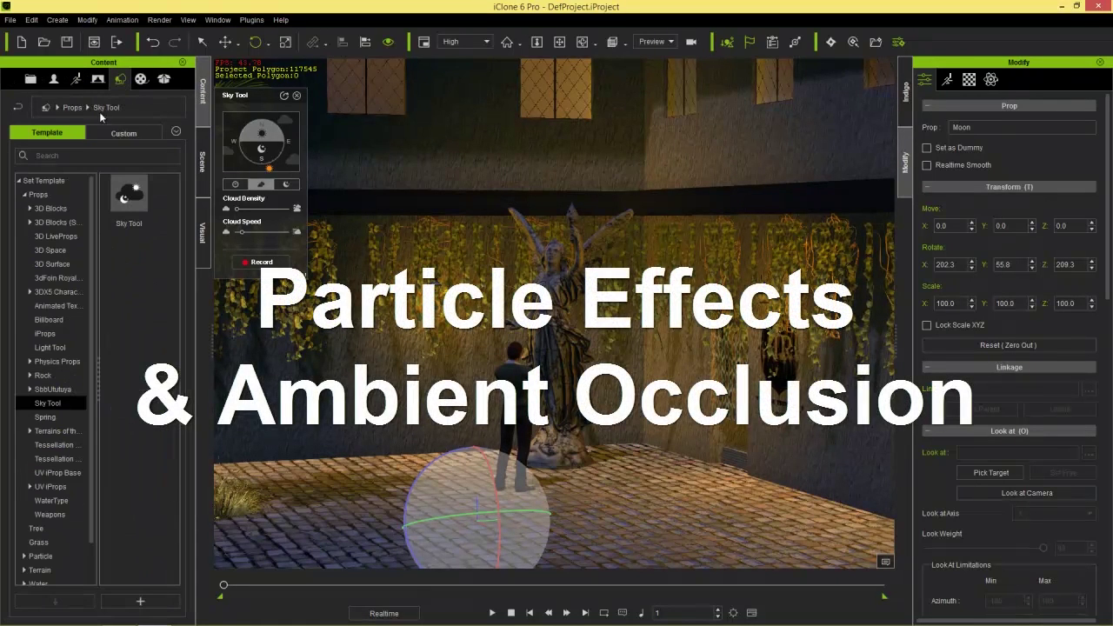
click(24, 195)
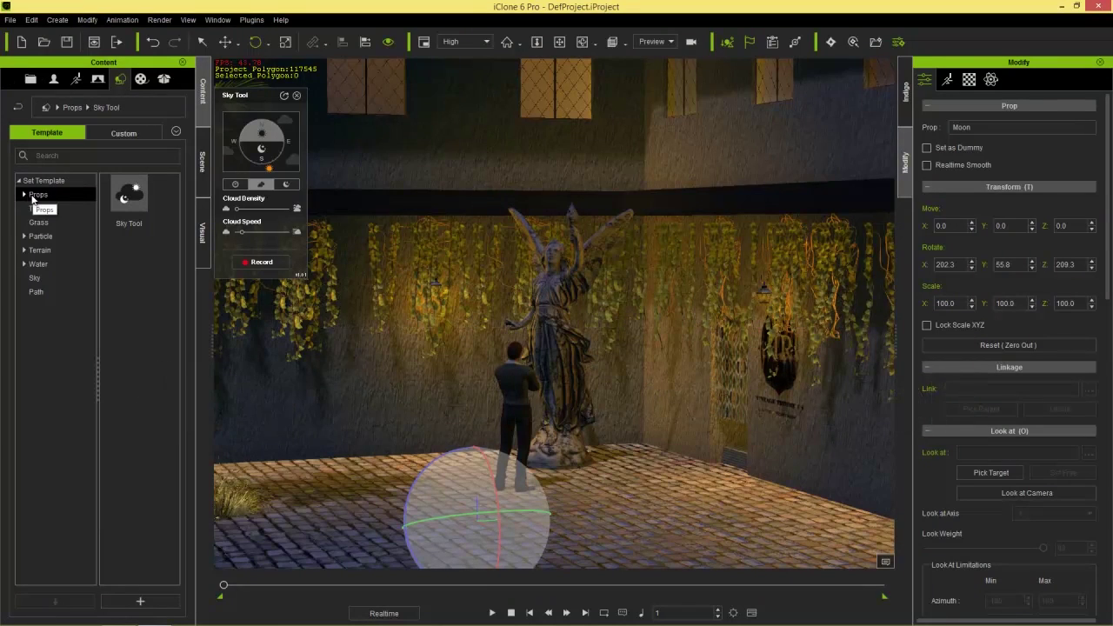
click(39, 238)
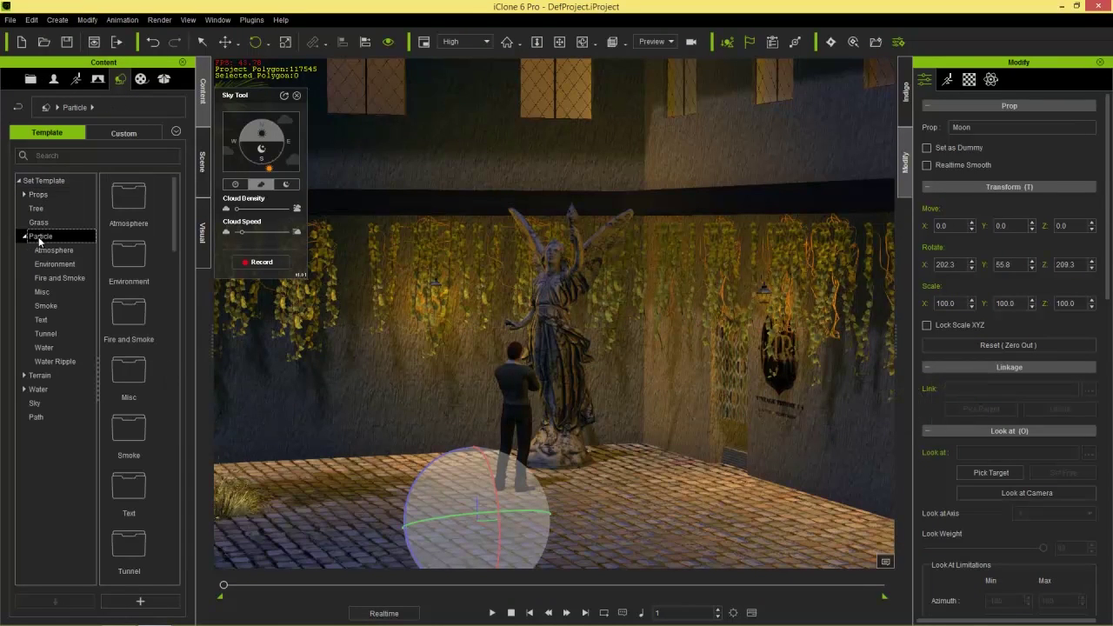
click(51, 249)
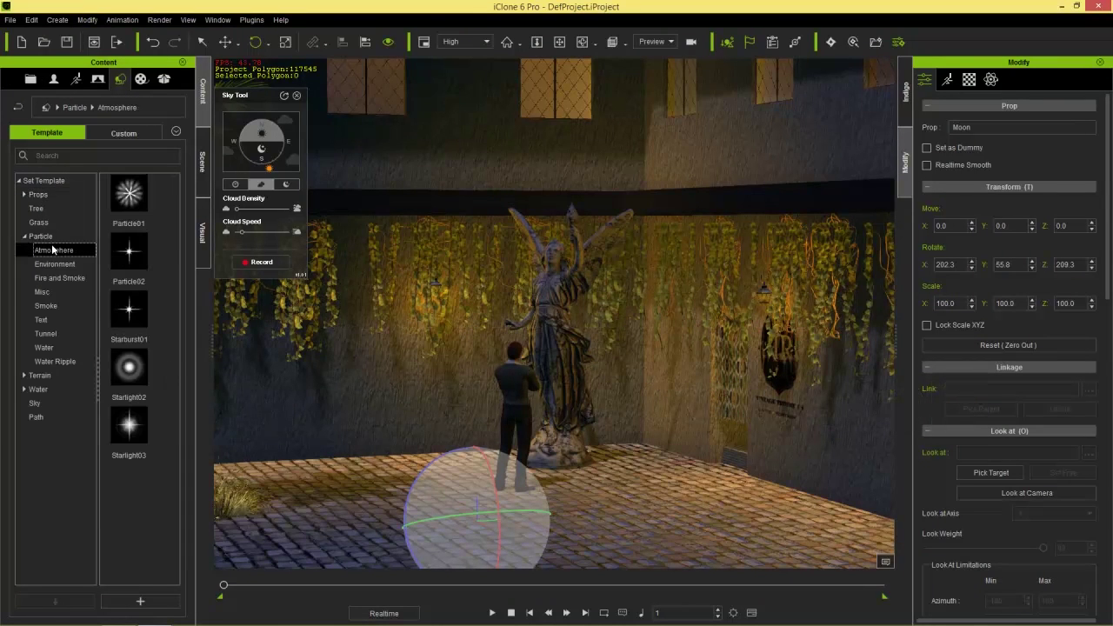
click(51, 239)
click(56, 266)
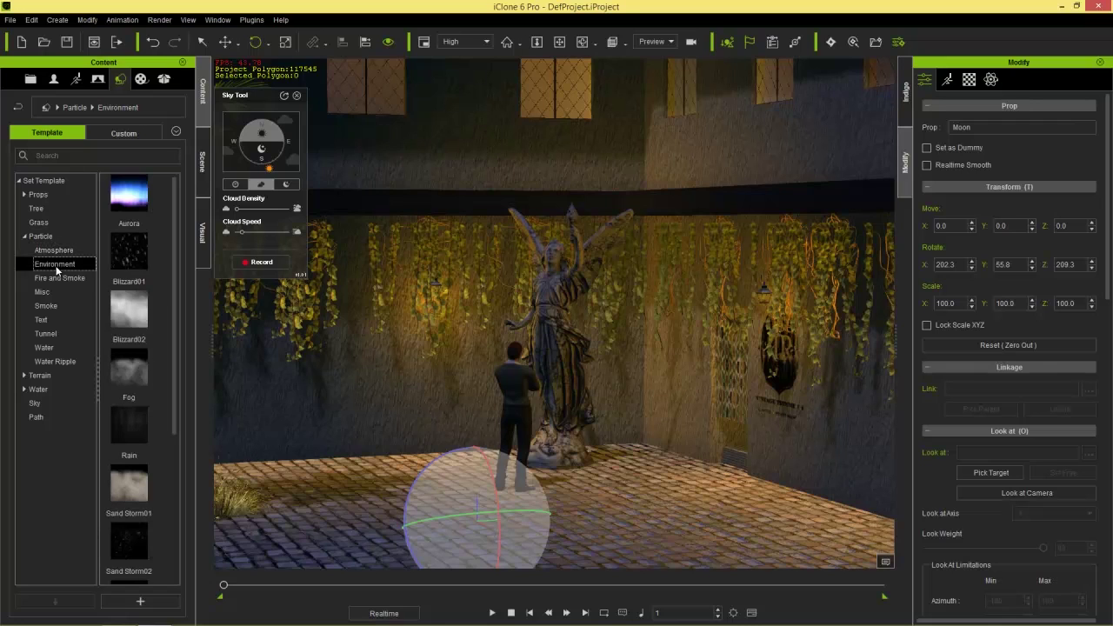
scroll(170, 300, down, 2)
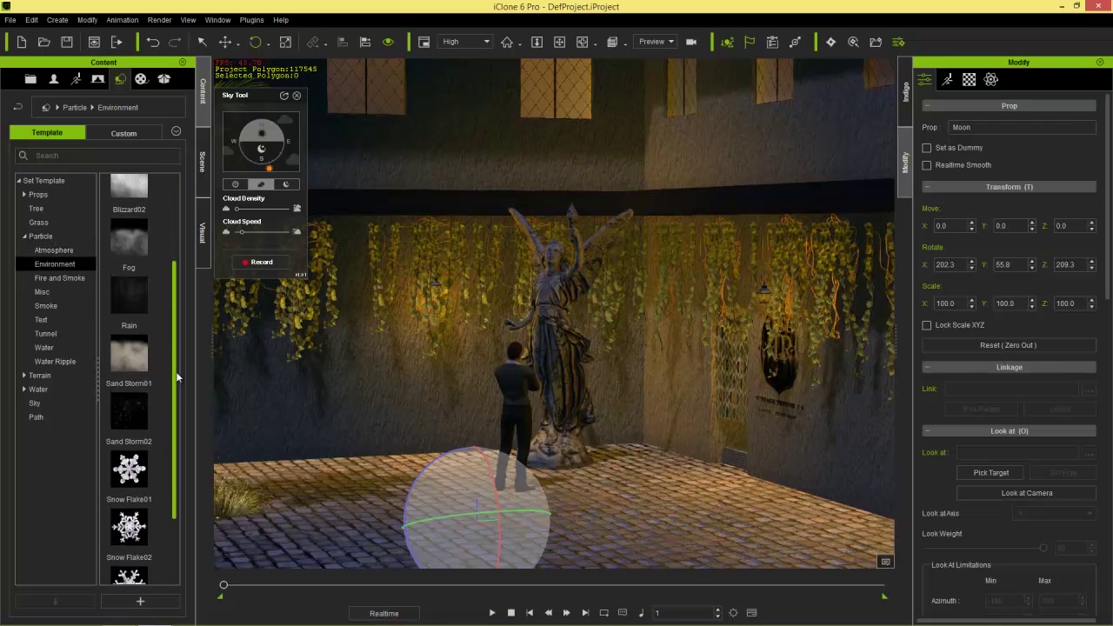
double_click(130, 361)
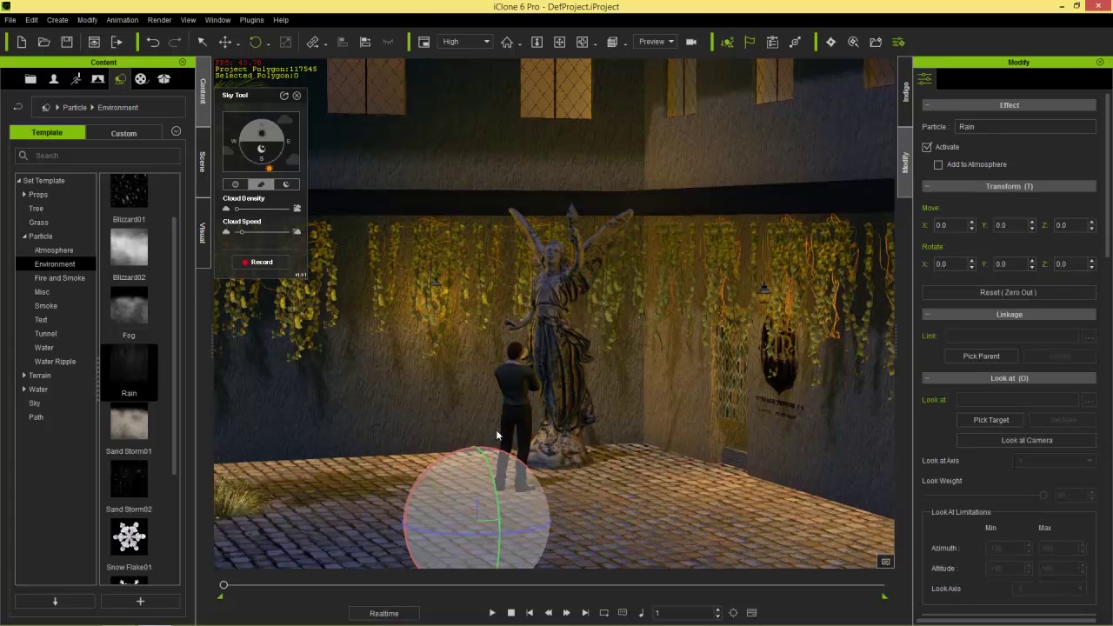
click(492, 614)
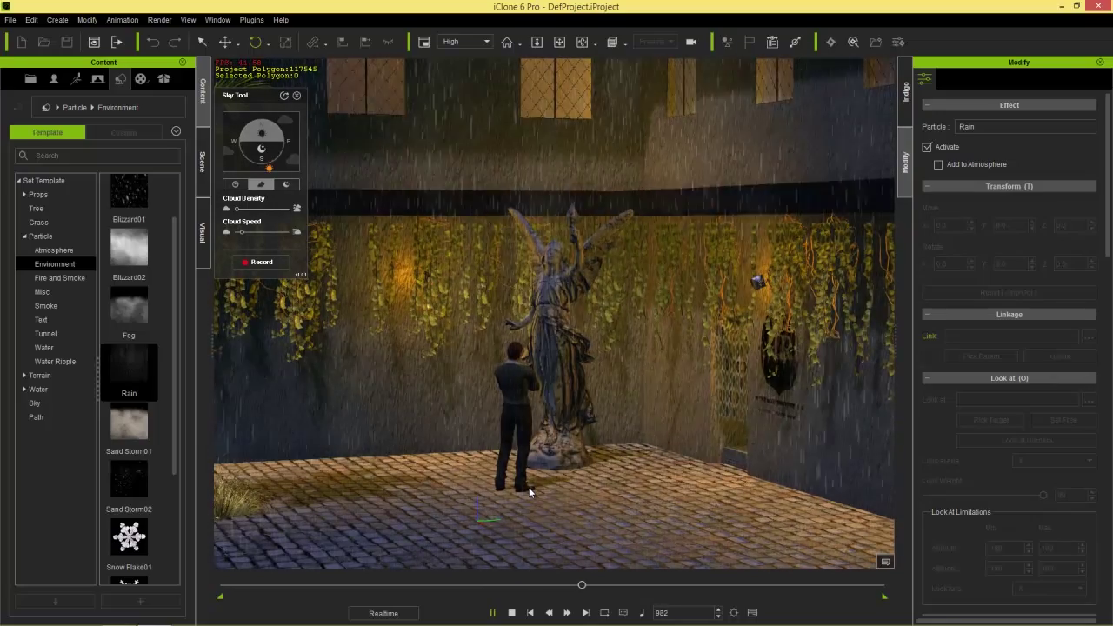
key(space)
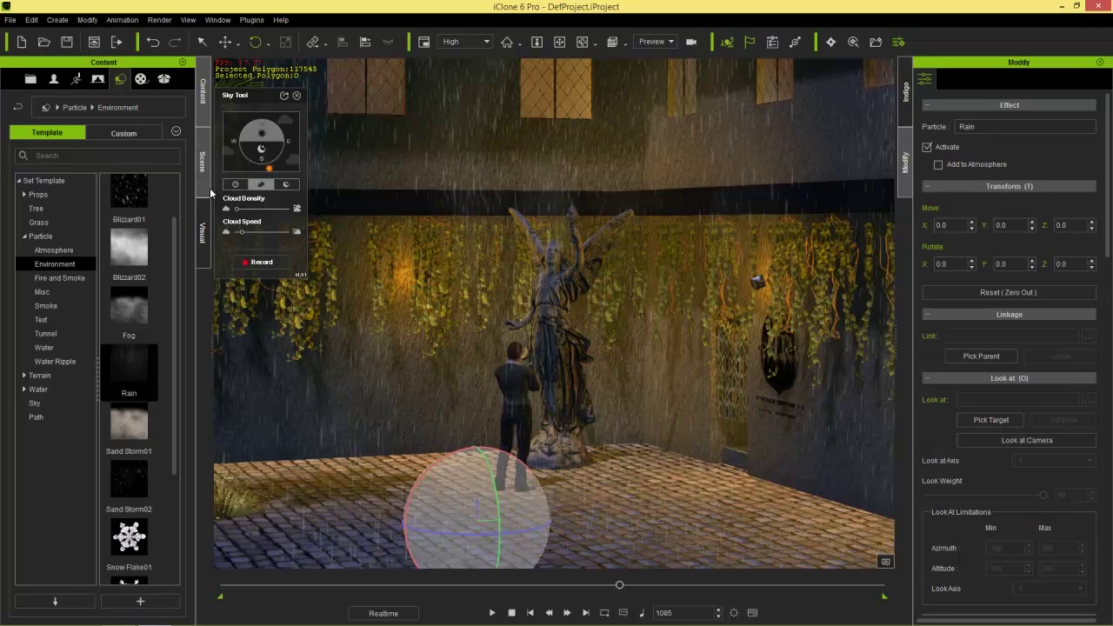
- Enable Ambient Occlusion with Strength 43, Range 40 and Distance 39
click(204, 234)
drag(190, 347, 175, 103)
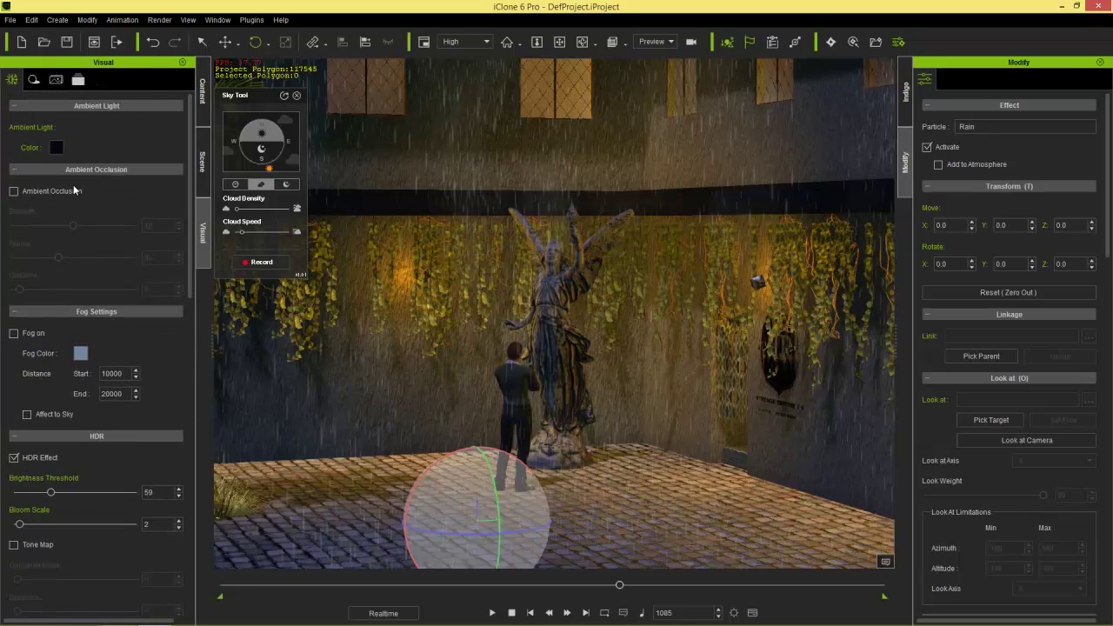
click(13, 191)
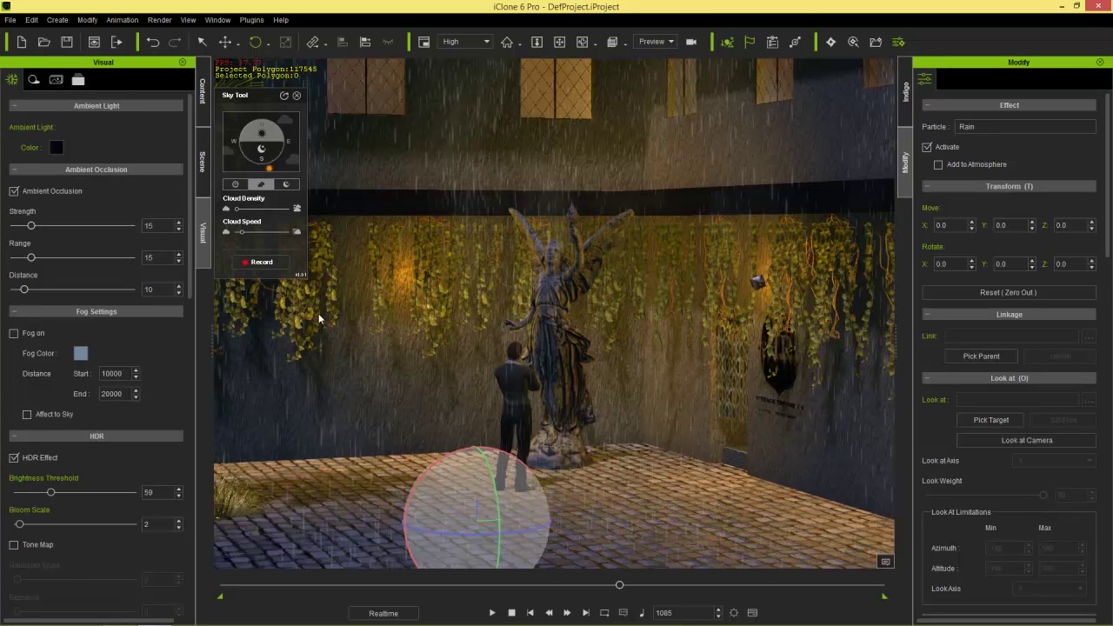
drag(31, 225, 70, 225)
drag(24, 289, 63, 302)
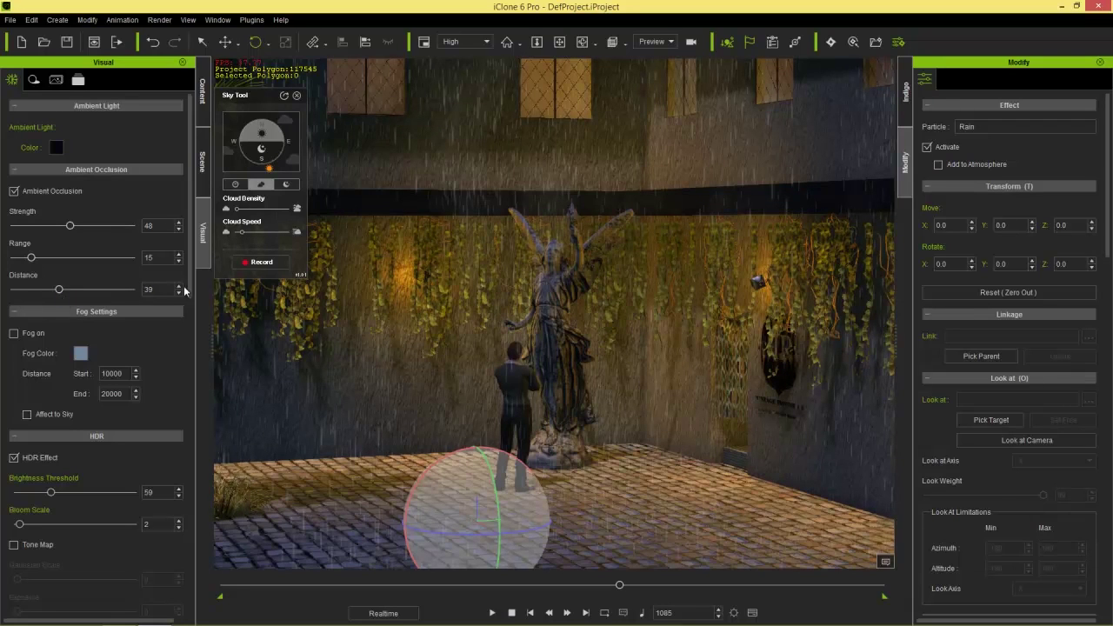
mouse_move(33, 257)
mouse_down()
mouse_move(52, 258)
mouse_move(38, 264)
mouse_move(54, 263)
mouse_move(51, 297)
mouse_move(59, 292)
mouse_up()
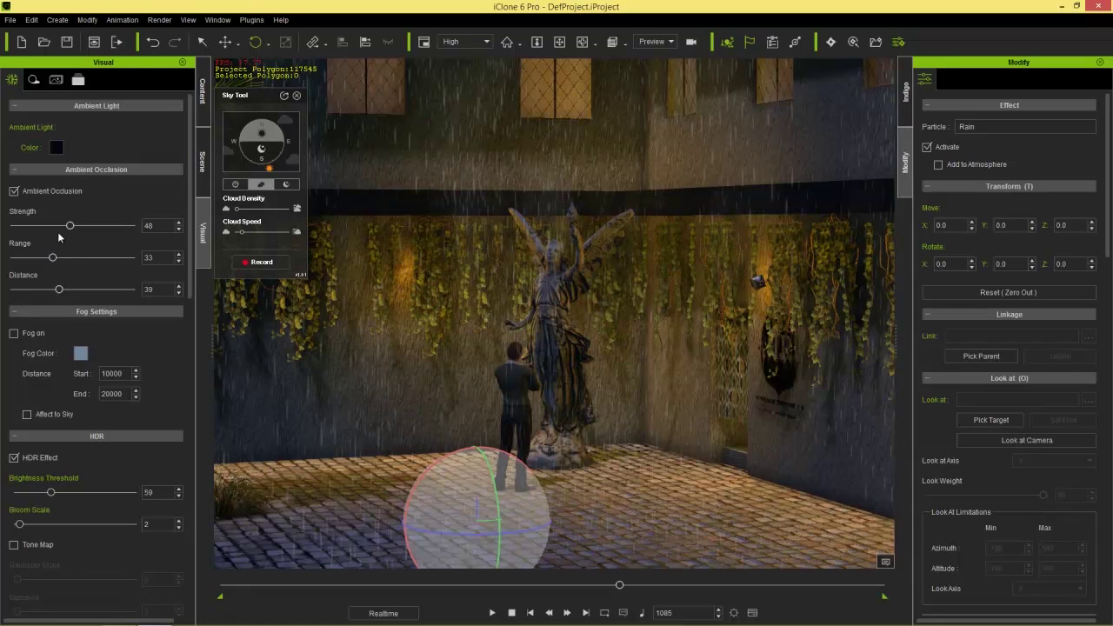
drag(69, 225, 64, 225)
drag(56, 263, 63, 264)
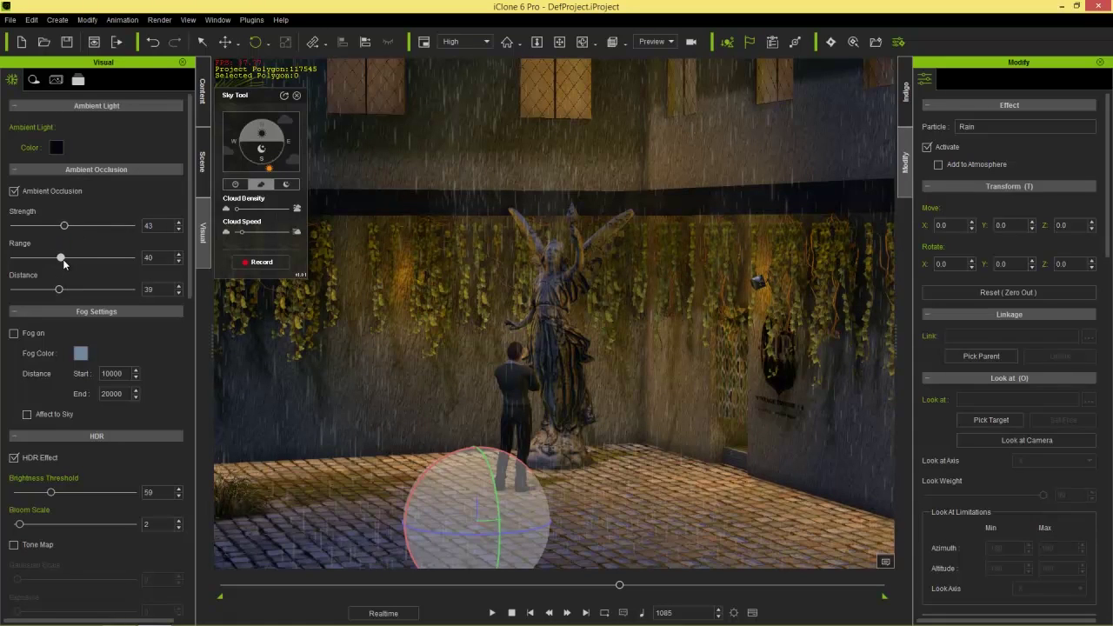
- Select the Mason avatar and set the Ambient Occlusion Range to 45 and Distance to 41
click(520, 390)
middle_drag(564, 266, 550, 399)
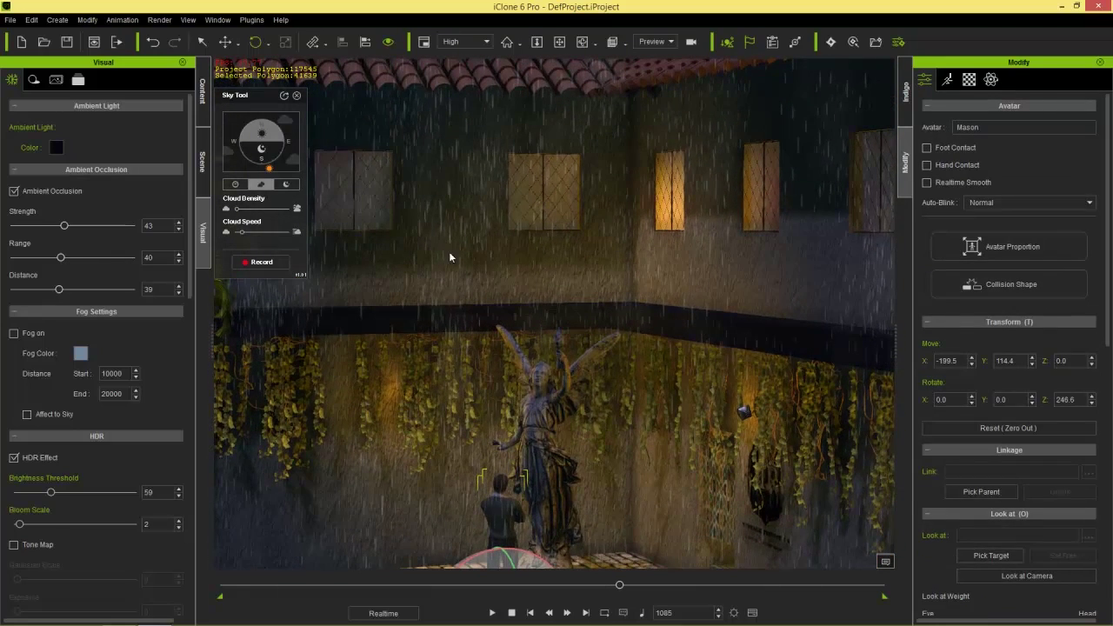
drag(61, 258, 62, 297)
- Set the Ambient Occlusion Strength to 37, checking the shading on the upper wall windows and around the statue
middle_drag(650, 314, 522, 318)
scroll(524, 295, up, 3)
right_drag(648, 364, 629, 249)
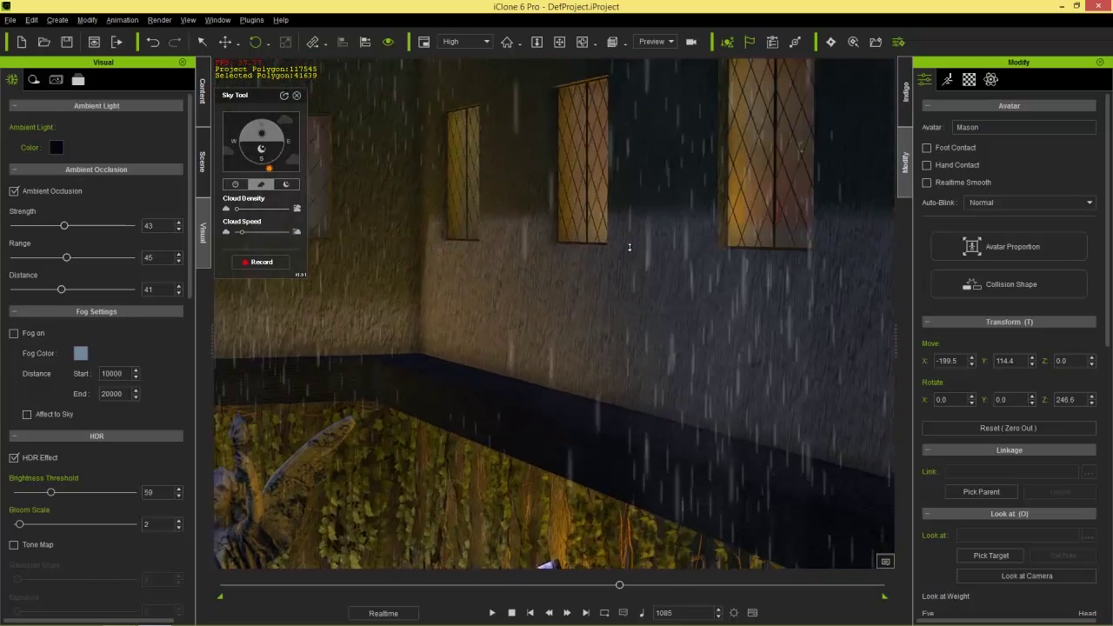
middle_drag(629, 251, 607, 330)
right_drag(607, 306, 603, 259)
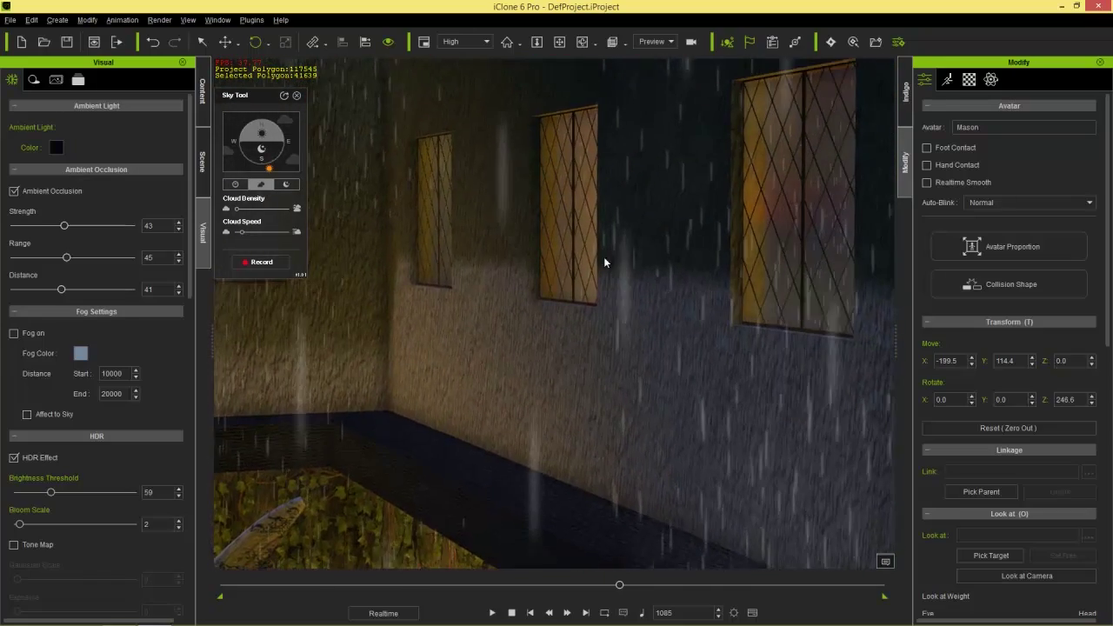
drag(64, 225, 57, 249)
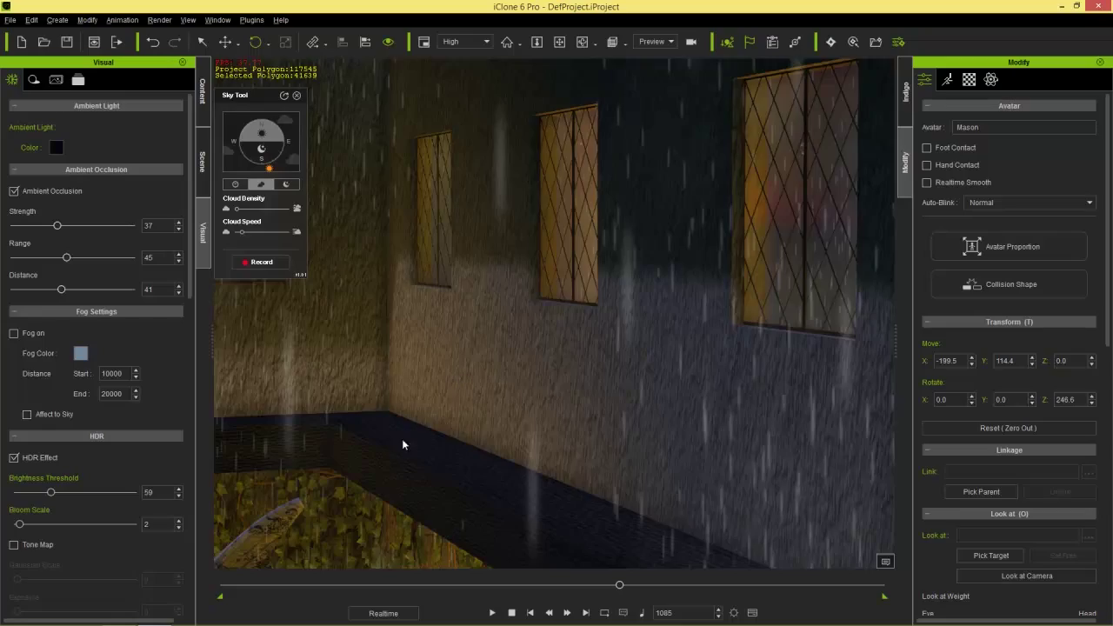
mouse_move(406, 443)
middle_down()
mouse_move(560, 327)
mouse_move(494, 469)
mouse_move(554, 450)
middle_up()
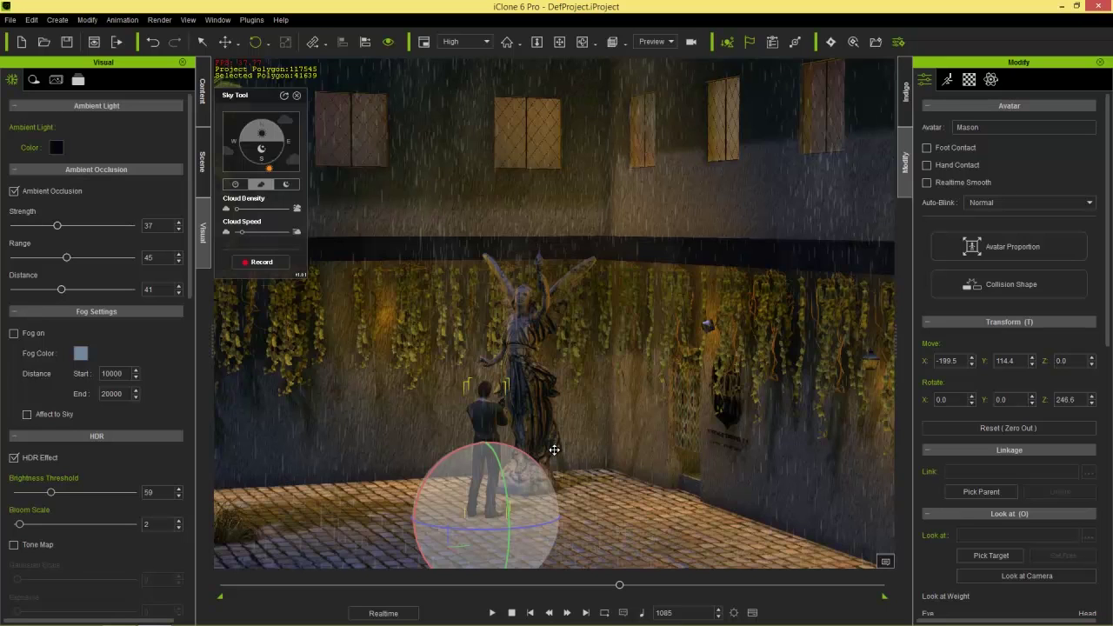
middle_drag(571, 444, 575, 406)
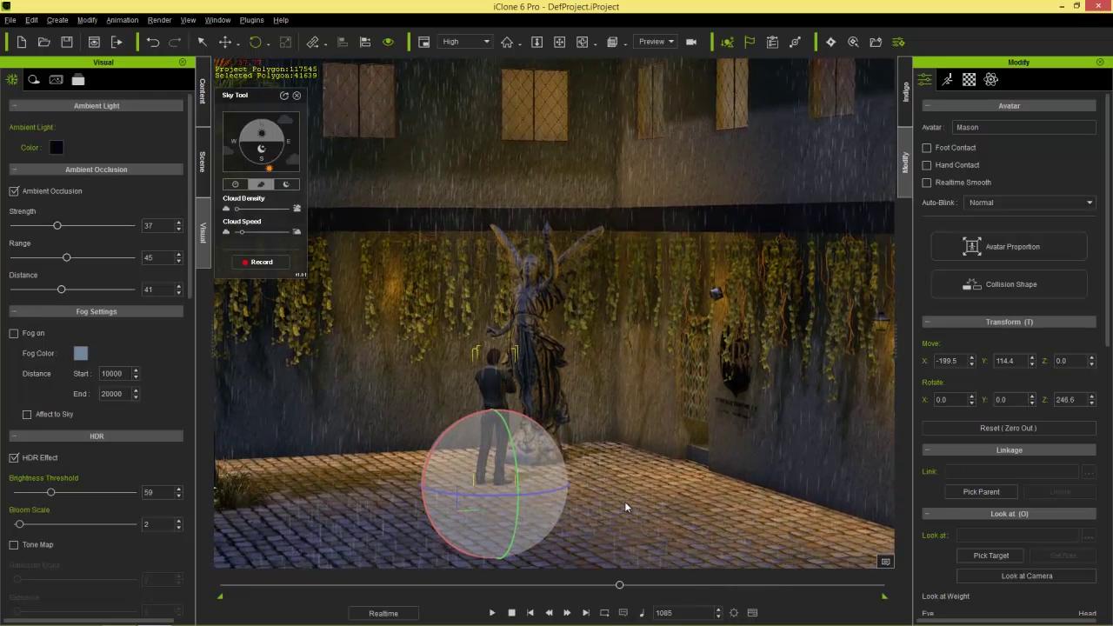
right_drag(659, 492, 640, 486)
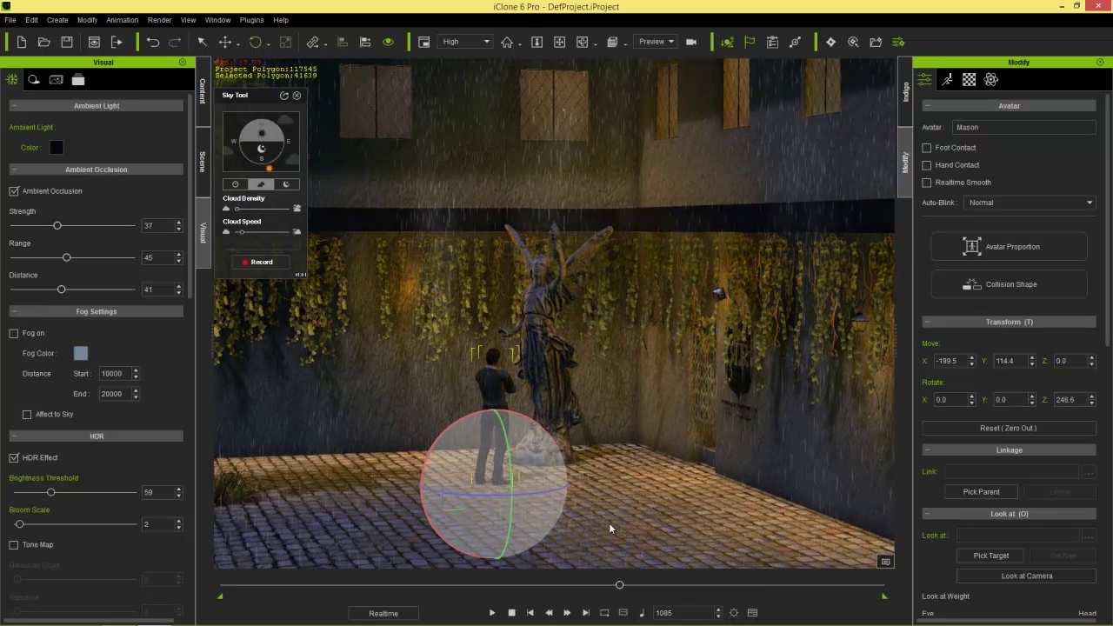